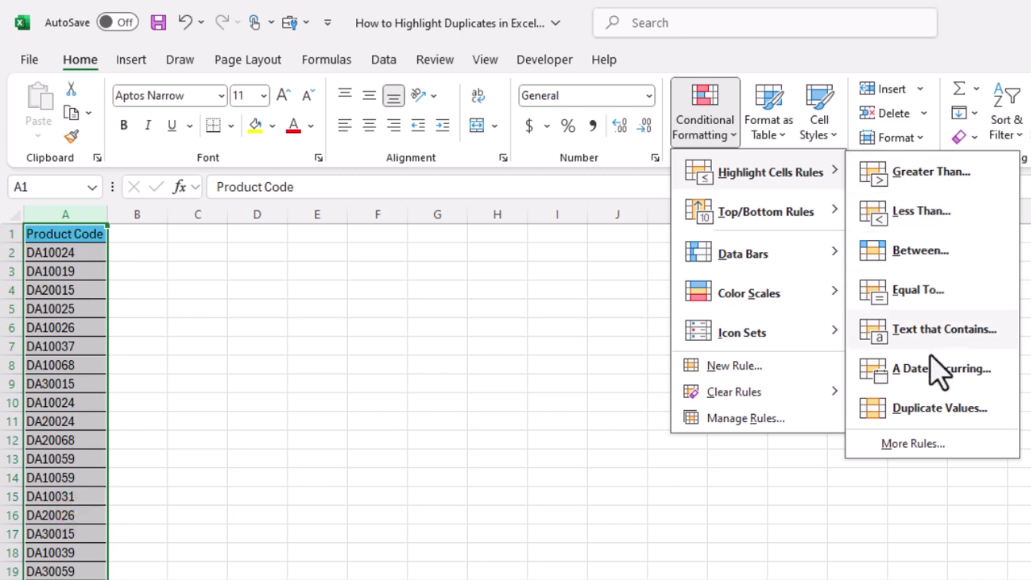
# Open the Duplicate Values rule, compare Unique and Duplicate previews on column A, and settle on Duplicate
pyautogui.click(923, 406)
pyautogui.moveTo(571, 258); pyautogui.dragTo(375, 259)
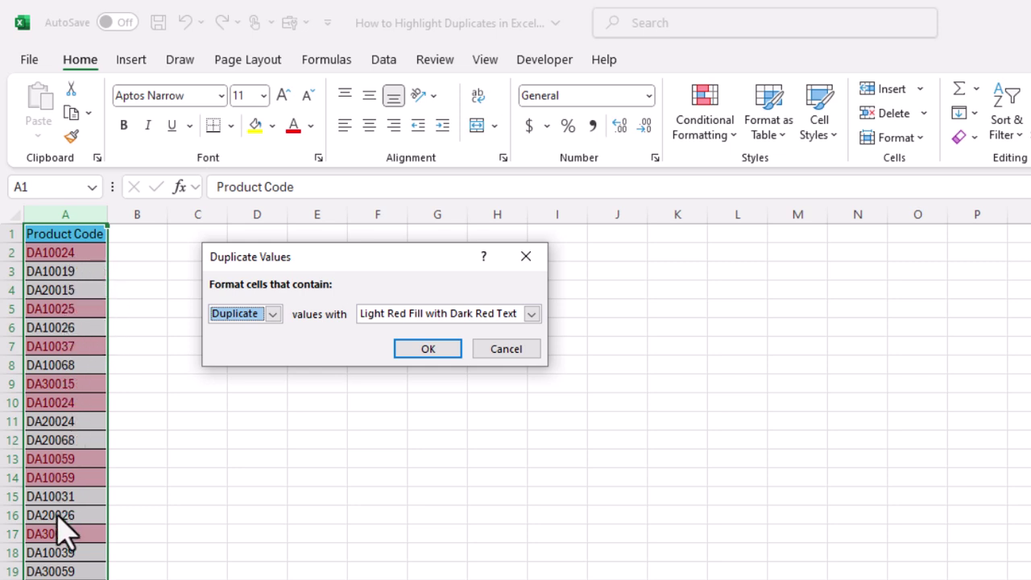
pyautogui.click(273, 314)
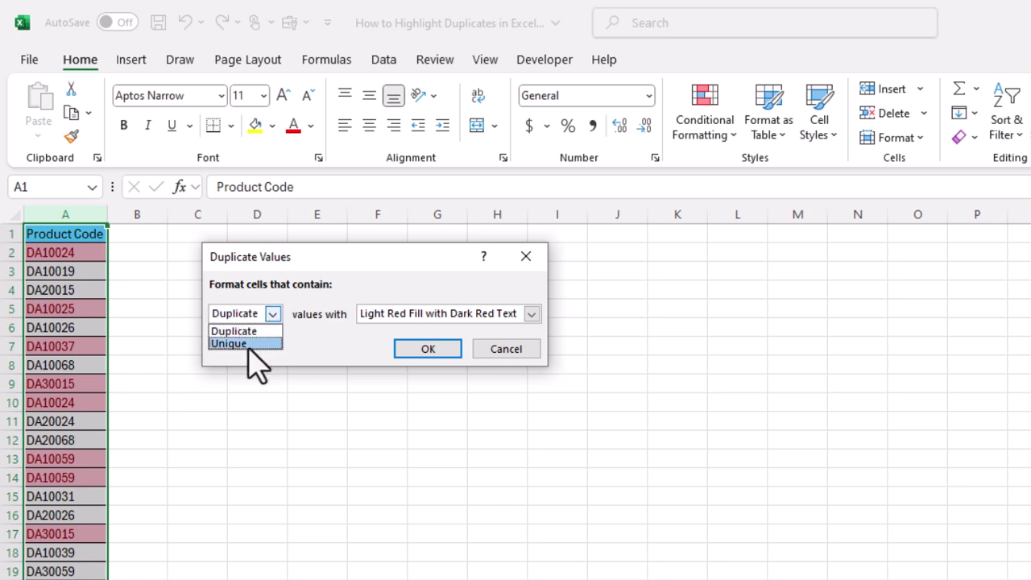
pyautogui.click(245, 344)
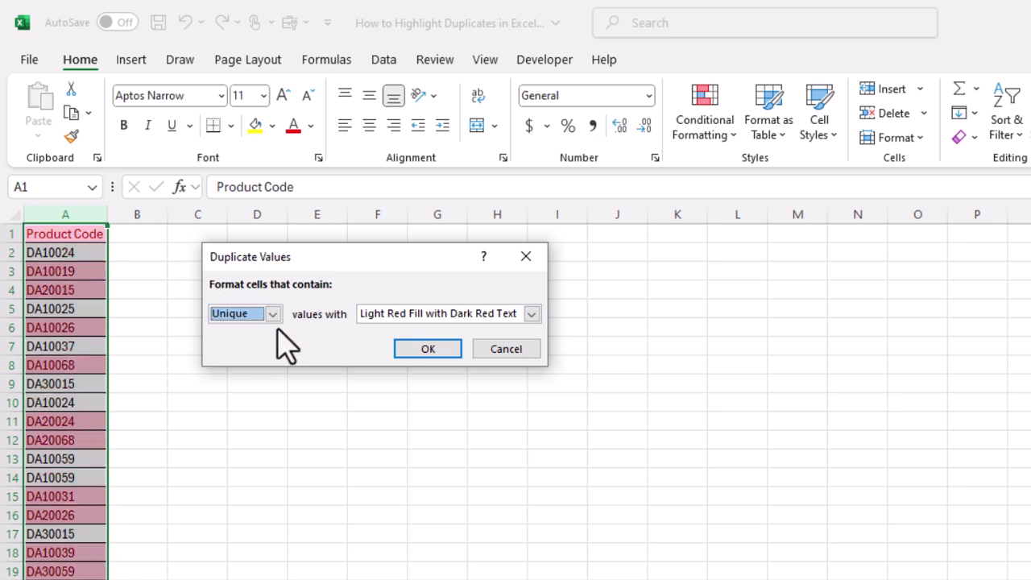
pyautogui.click(278, 315)
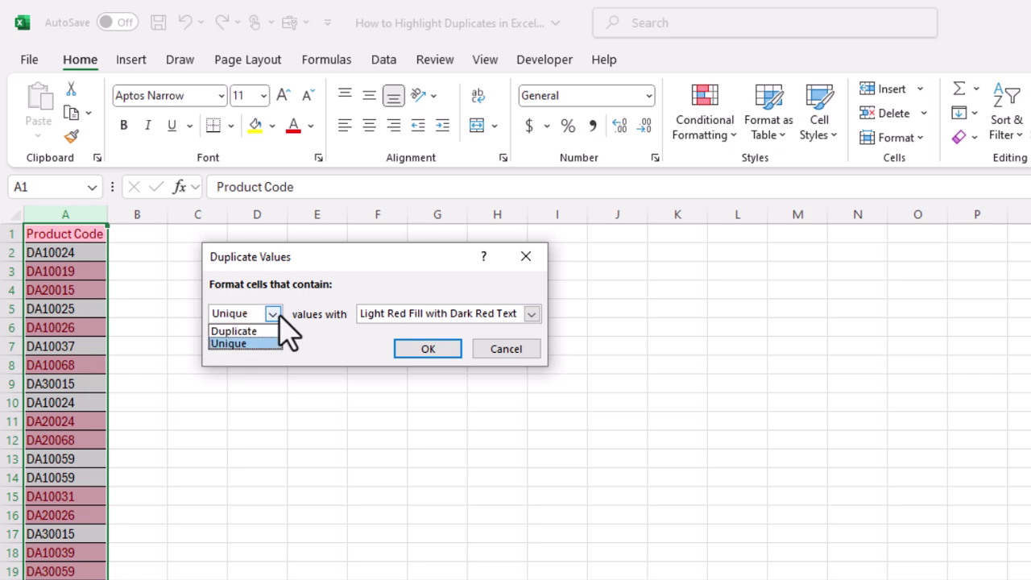
pyautogui.click(241, 331)
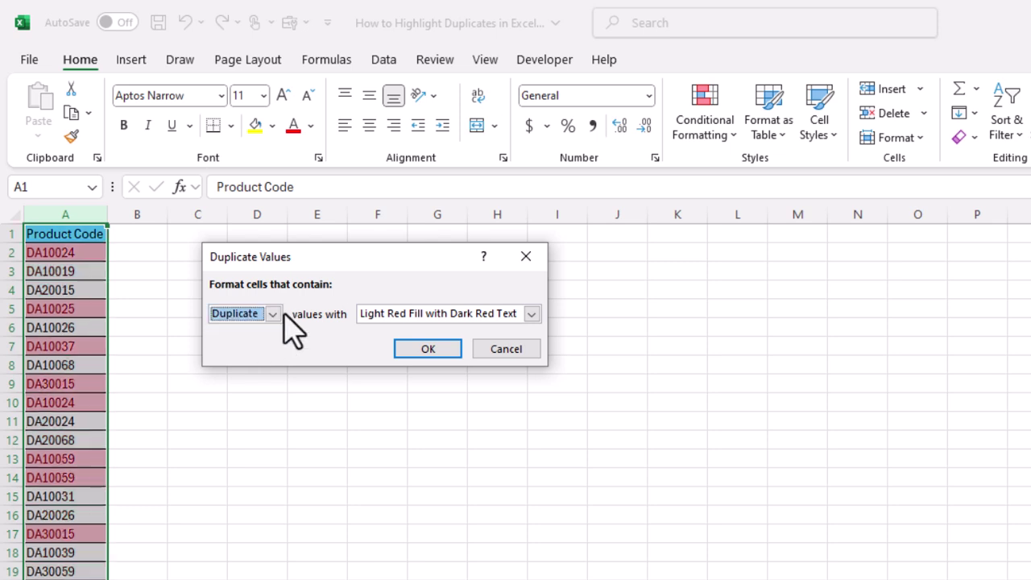
pyautogui.click(274, 314)
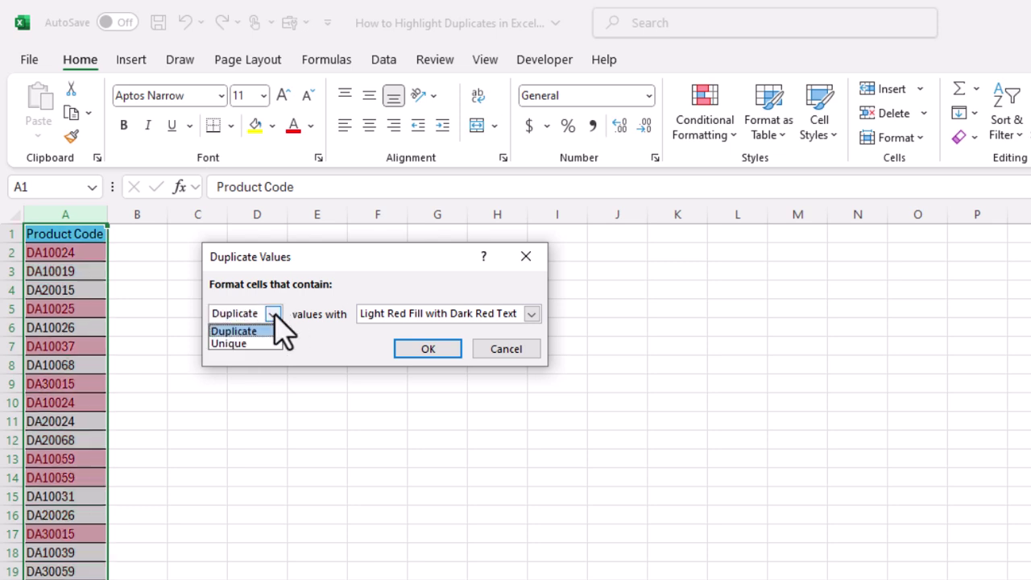
pyautogui.click(241, 344)
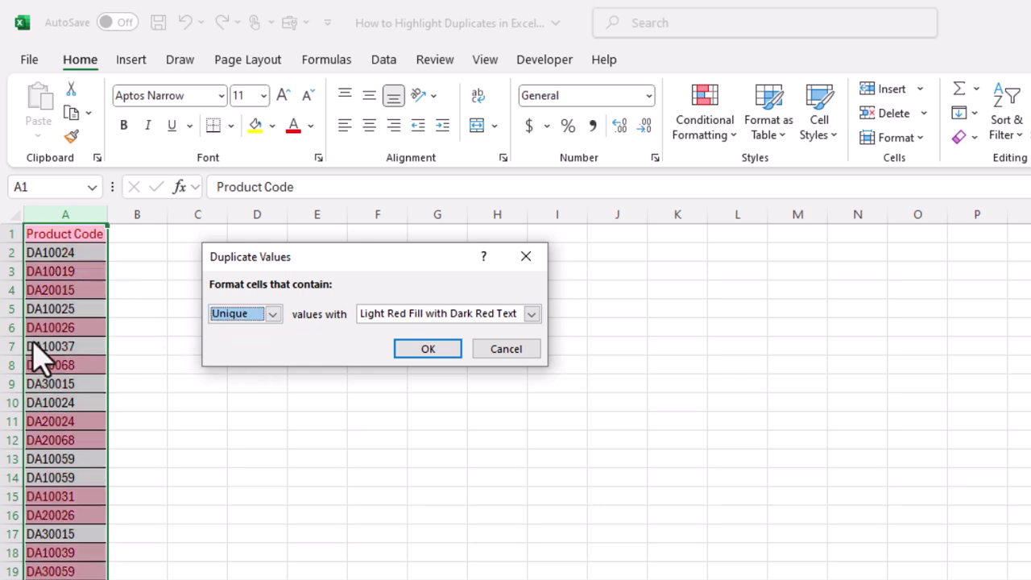
pyautogui.click(270, 315)
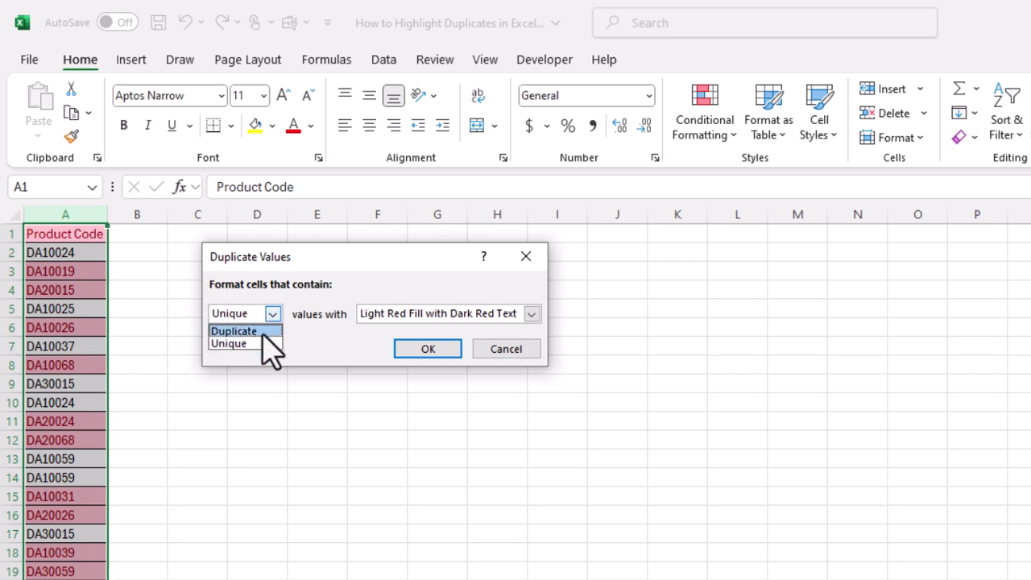
pyautogui.click(256, 331)
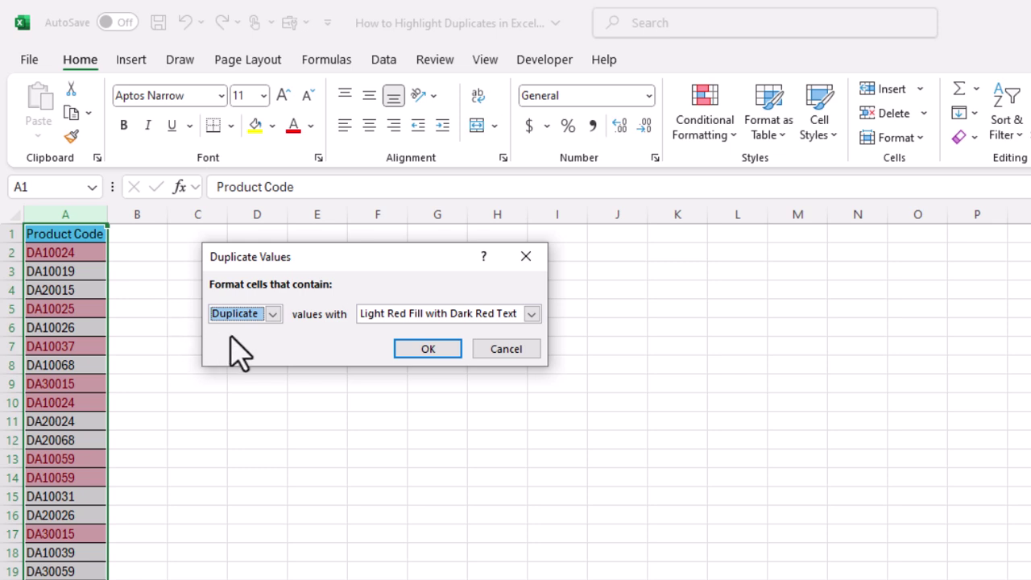
# Close Custom Format unchanged and apply the rule with Light Red Fill with Dark Red Text
pyautogui.click(532, 314)
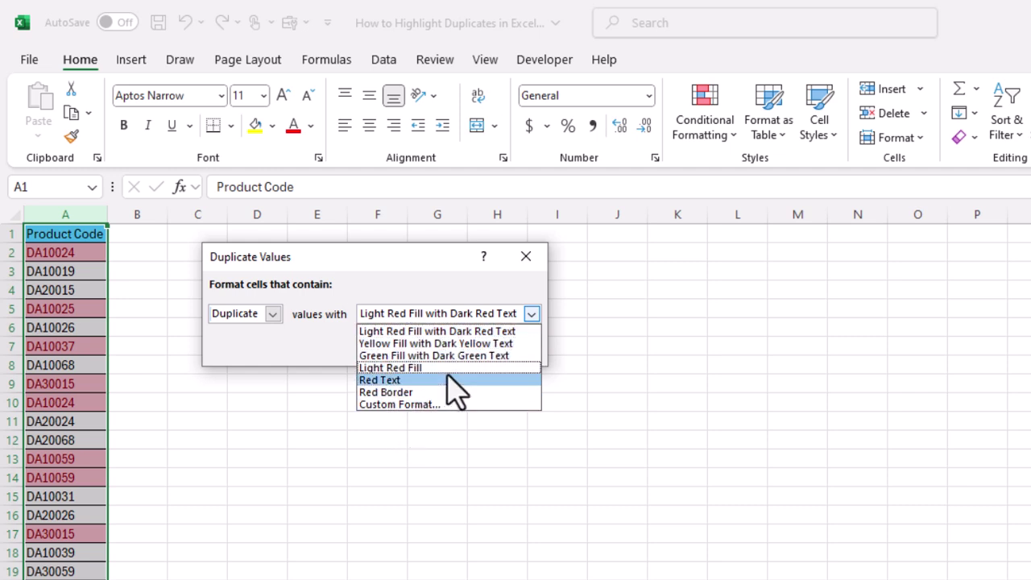
pyautogui.click(415, 405)
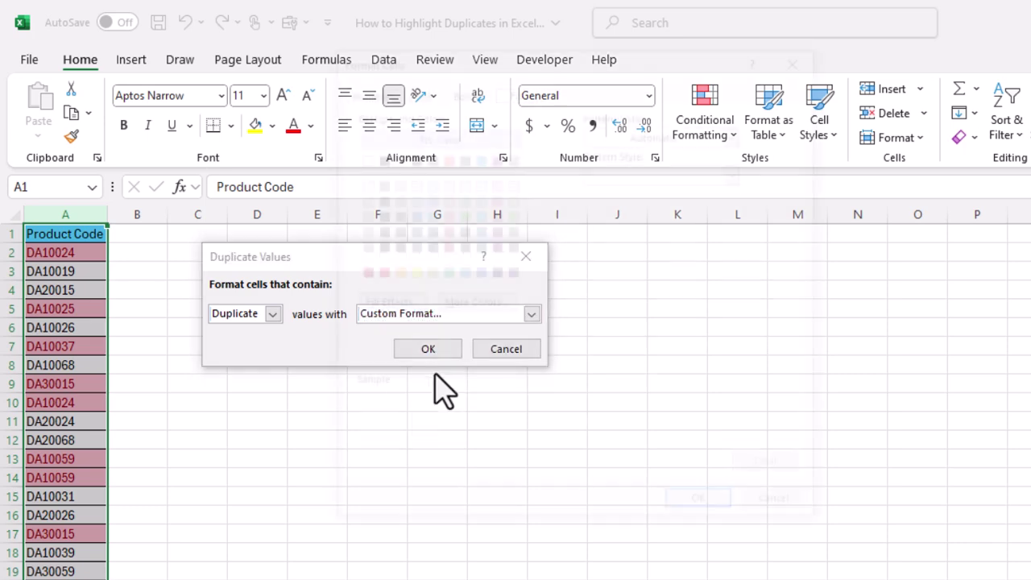
pyautogui.moveTo(494, 68); pyautogui.dragTo(386, 153)
pyautogui.click(637, 157)
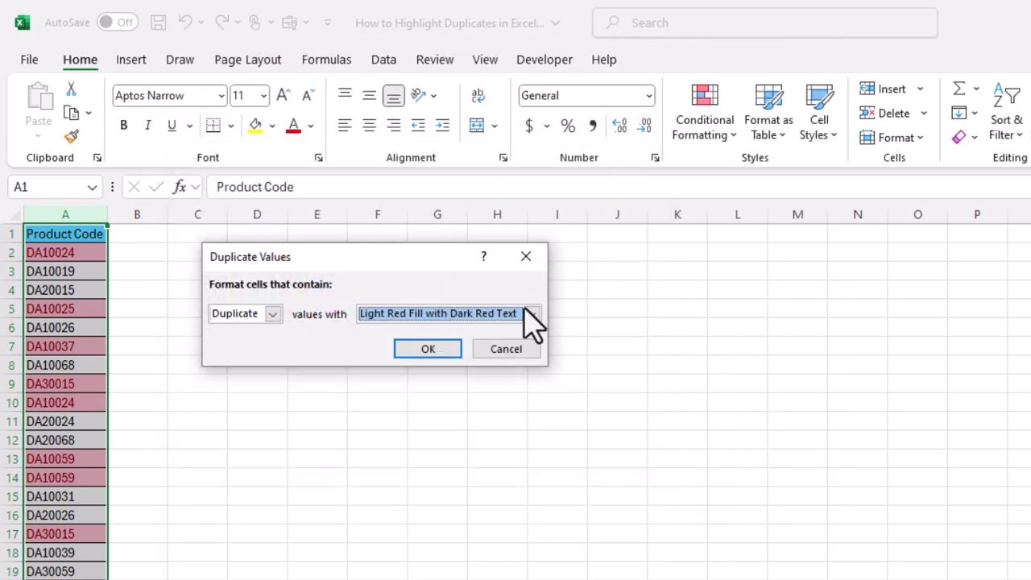
pyautogui.click(523, 313)
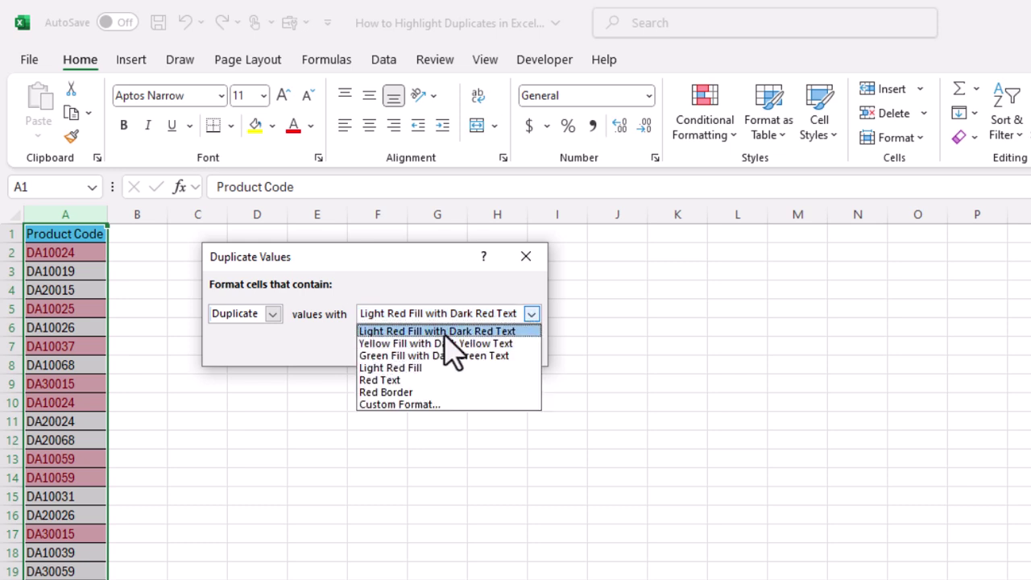
pyautogui.click(477, 333)
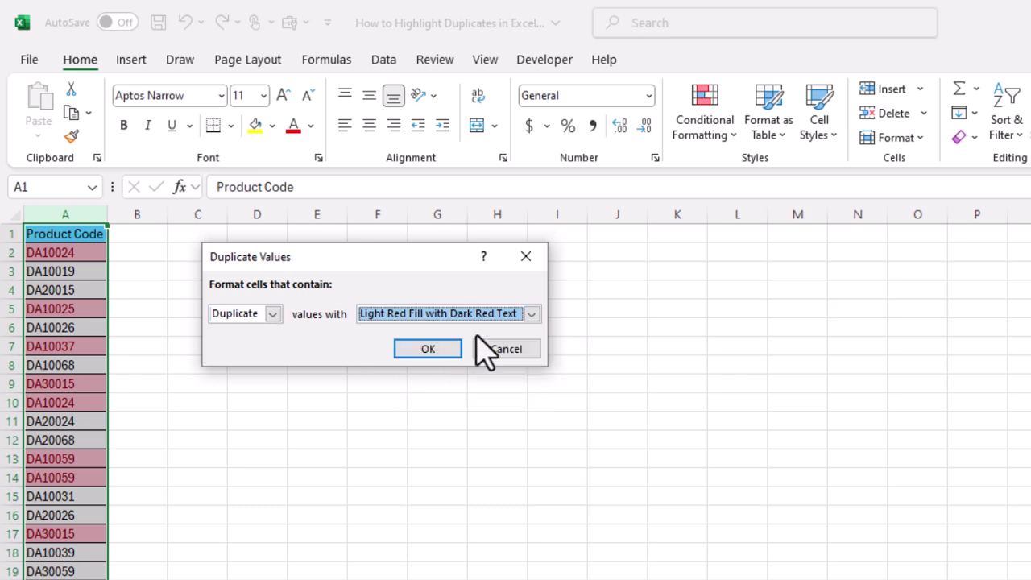
pyautogui.click(428, 349)
# Inspect the highlighted repeated codes in cells A2 and A5 (DA10025)
pyautogui.click(375, 364)
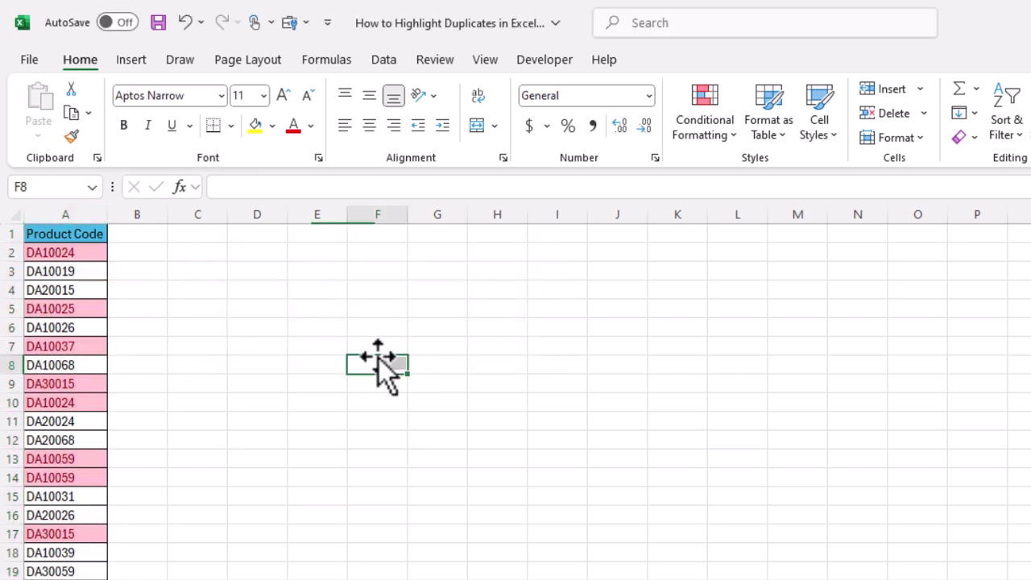
pyautogui.click(46, 253)
pyautogui.click(50, 306)
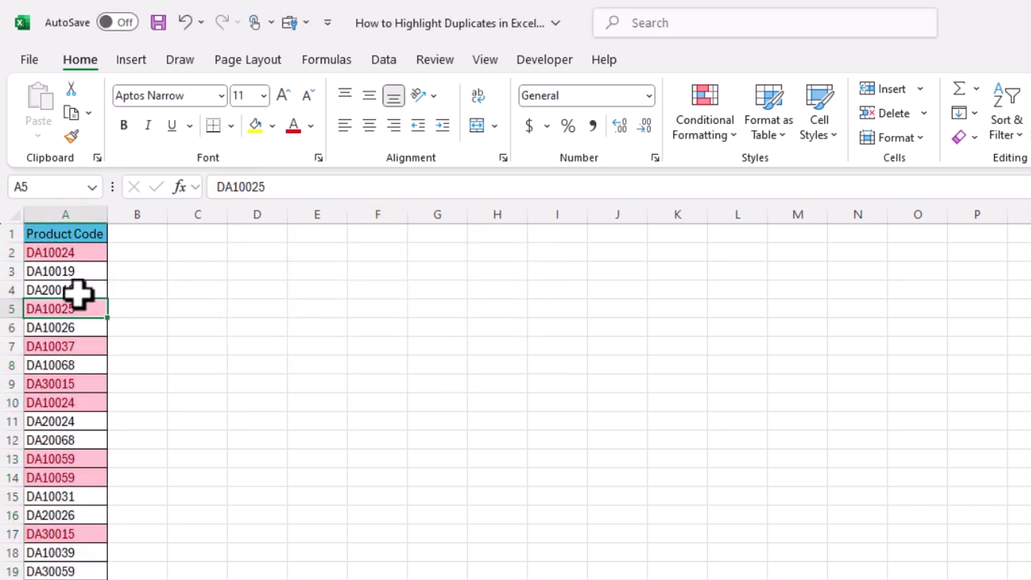
pyautogui.click(88, 255)
pyautogui.click(60, 308)
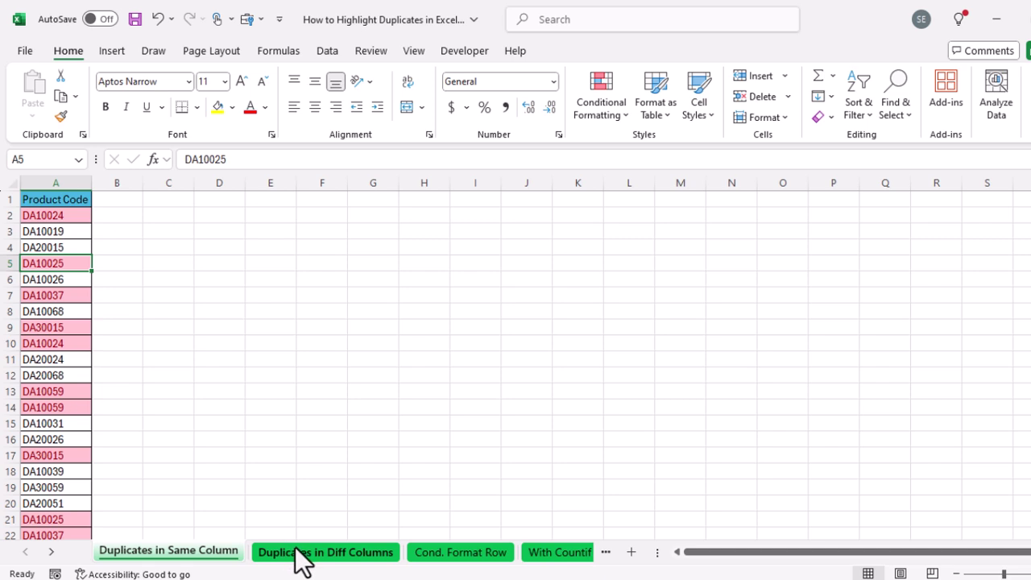
# On the Duplicates in Diff Columns sheet, select A2:A17 together with D2:D12
pyautogui.click(300, 555)
pyautogui.click(404, 328)
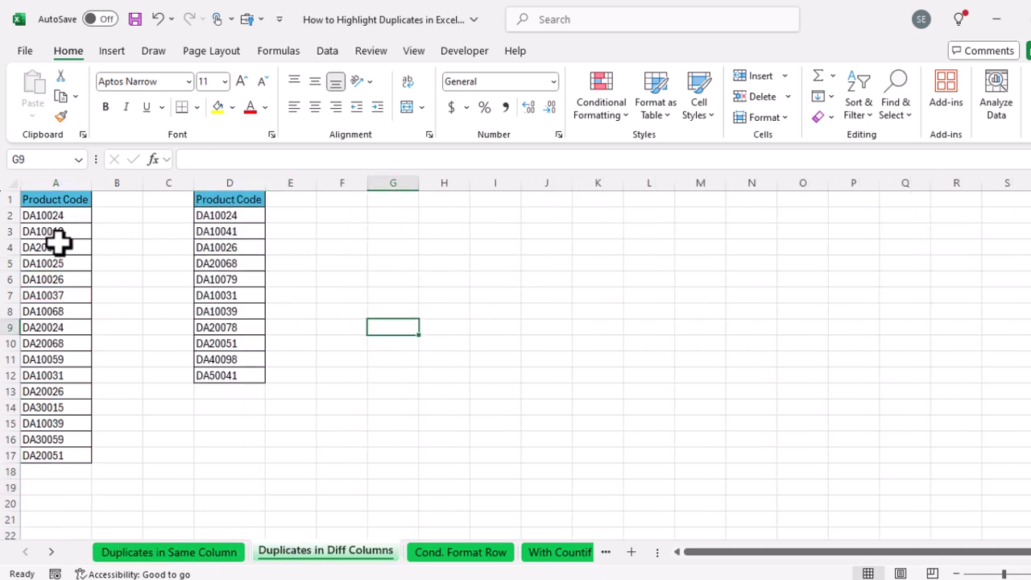
pyautogui.moveTo(77, 218); pyautogui.dragTo(50, 456)
pyautogui.moveTo(261, 216); pyautogui.dragTo(224, 390)
pyautogui.moveTo(54, 218); pyautogui.dragTo(53, 342)
pyautogui.click(161, 311)
pyautogui.moveTo(78, 212); pyautogui.dragTo(45, 455)
pyautogui.moveTo(228, 217); pyautogui.dragTo(227, 375)
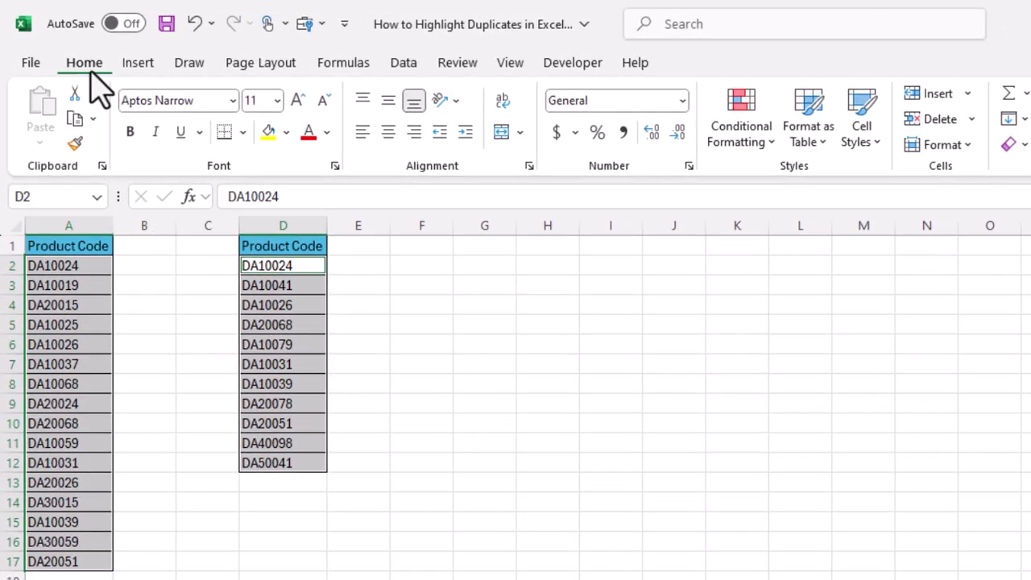
# Apply a Duplicate Values rule with Yellow Fill with Dark Yellow Text to both code lists
pyautogui.click(729, 129)
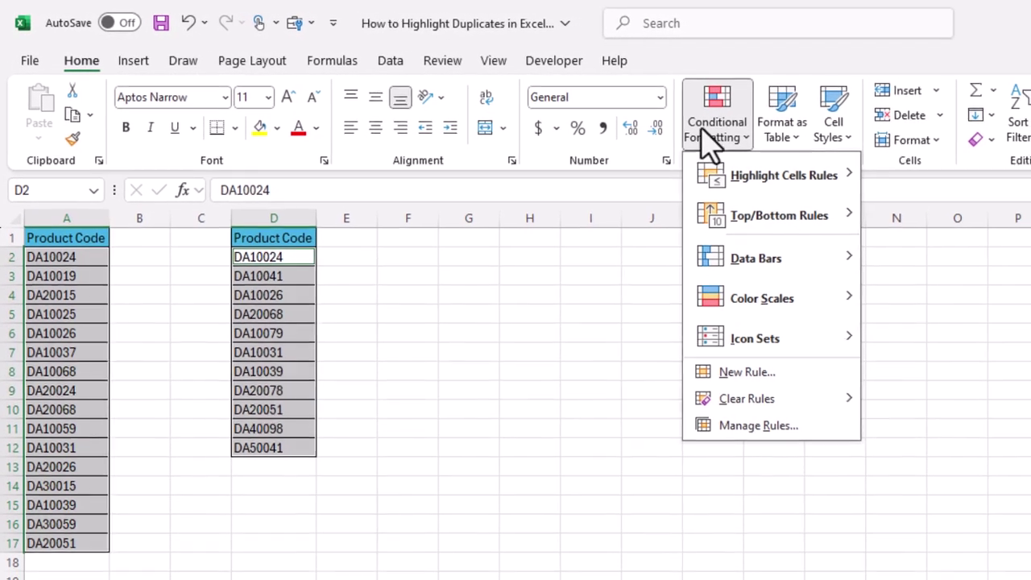
pyautogui.moveTo(738, 177)
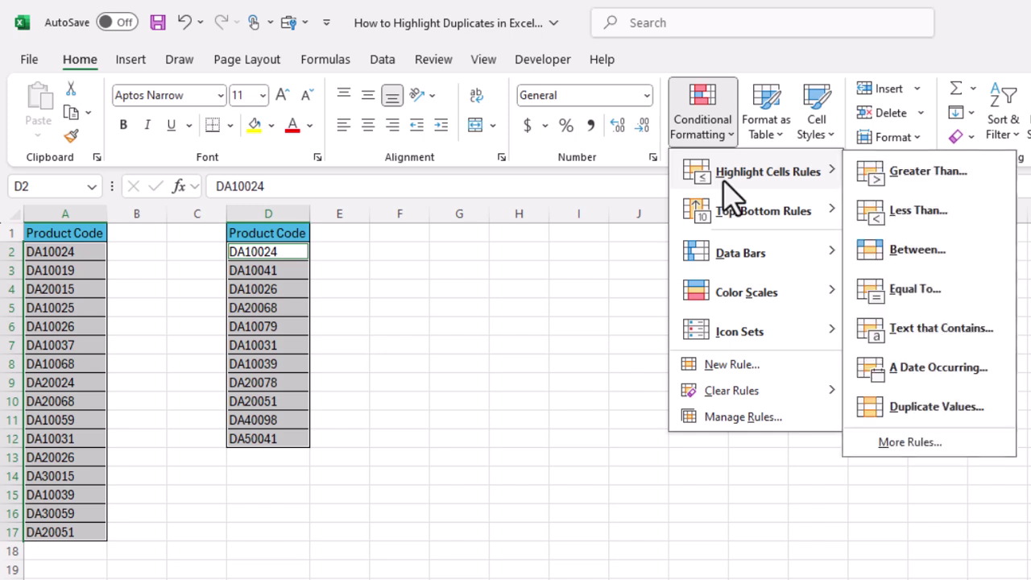
pyautogui.click(941, 409)
pyautogui.moveTo(360, 262); pyautogui.dragTo(562, 279)
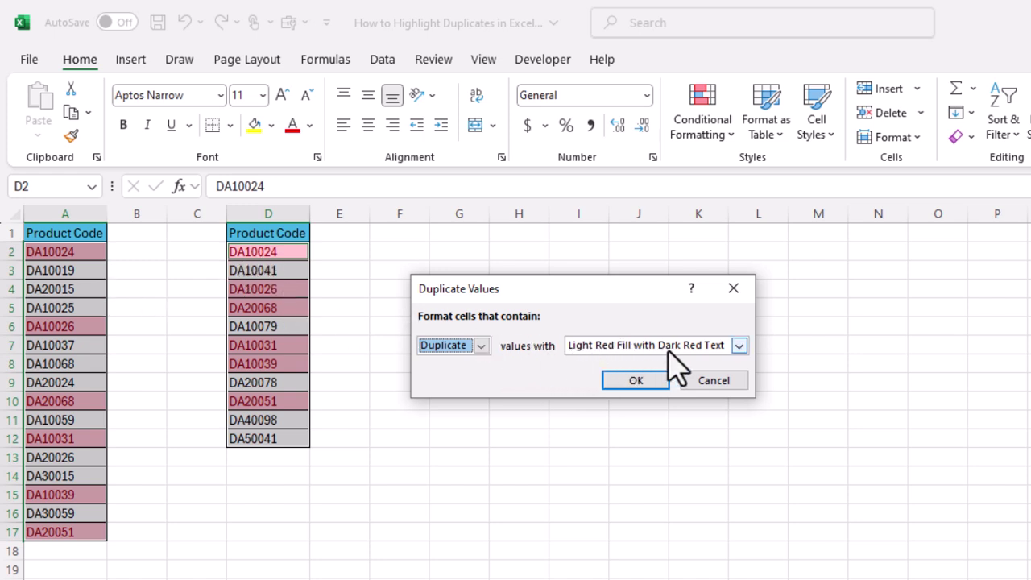
pyautogui.click(739, 346)
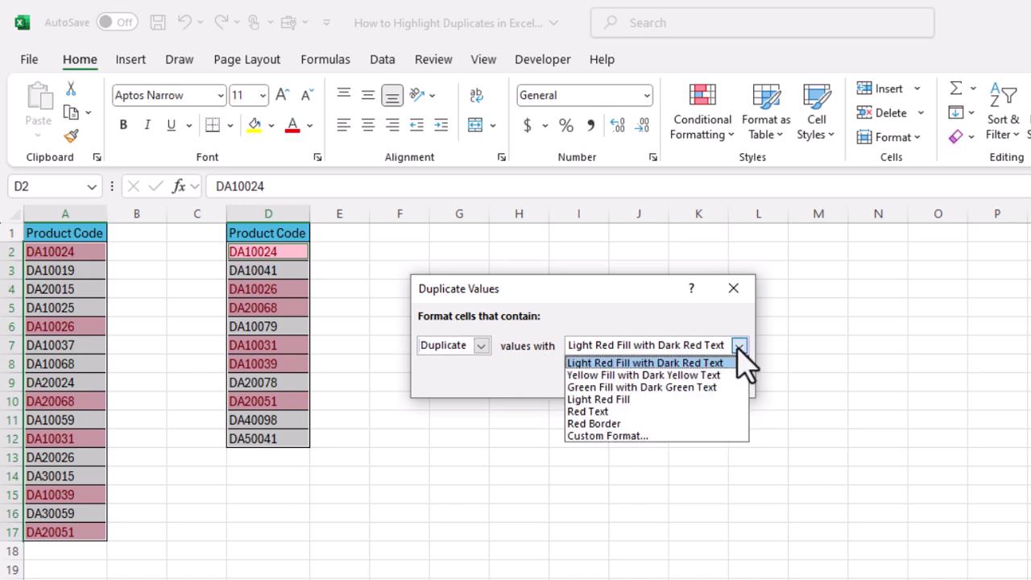
pyautogui.click(613, 377)
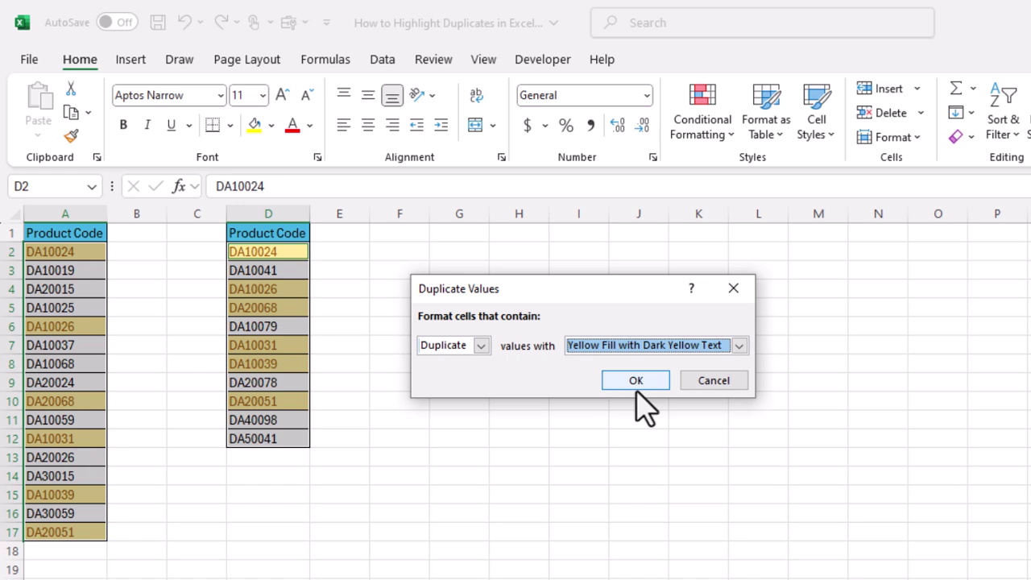
pyautogui.click(636, 384)
pyautogui.click(495, 368)
pyautogui.click(267, 253)
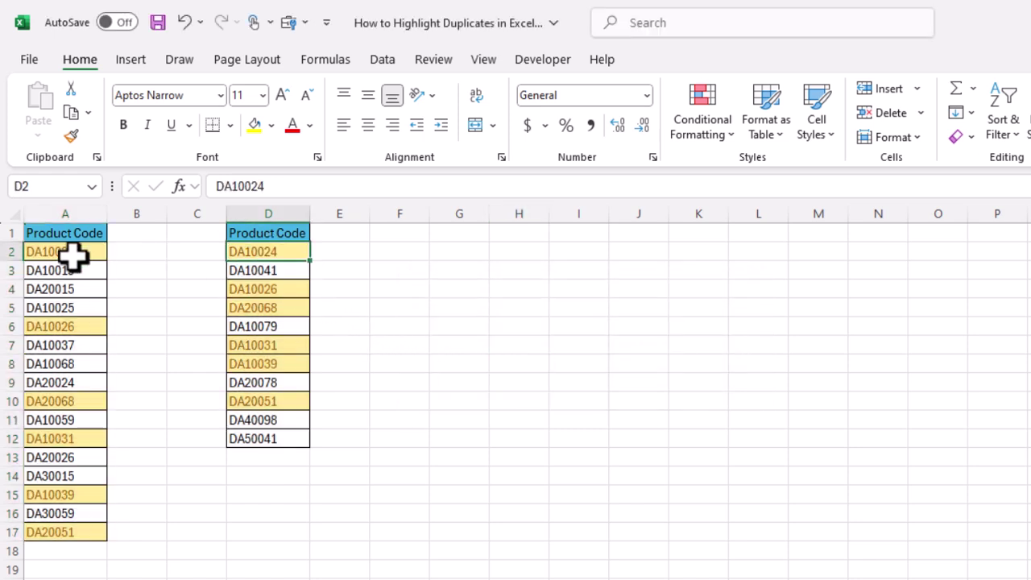
pyautogui.click(71, 253)
pyautogui.click(237, 250)
pyautogui.click(79, 254)
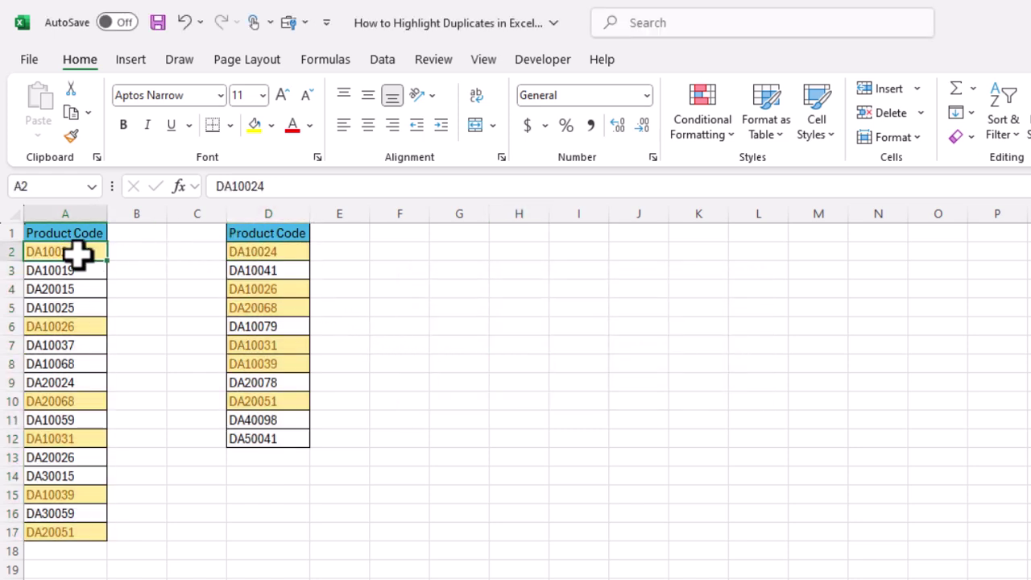
pyautogui.click(276, 252)
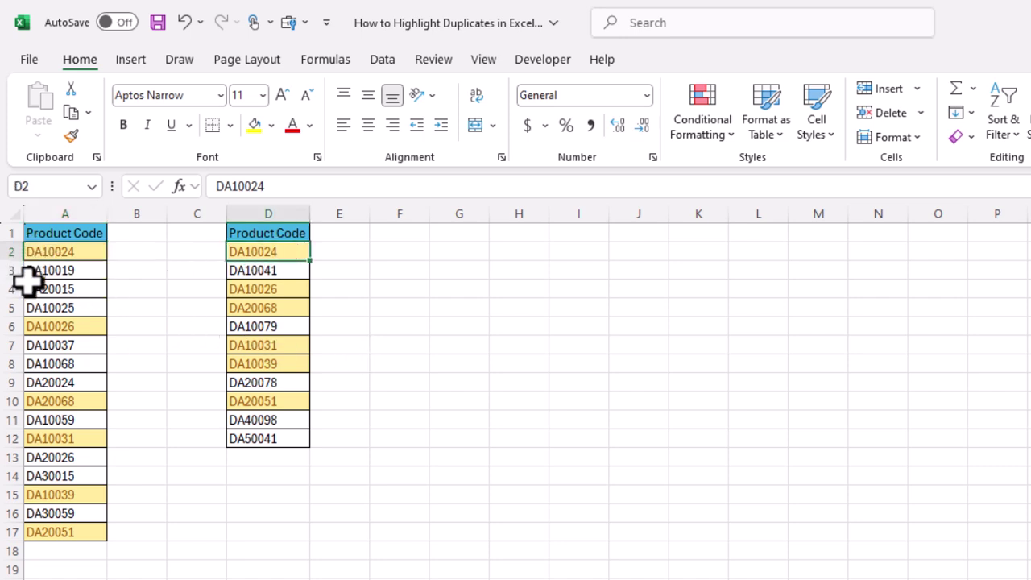
pyautogui.click(53, 252)
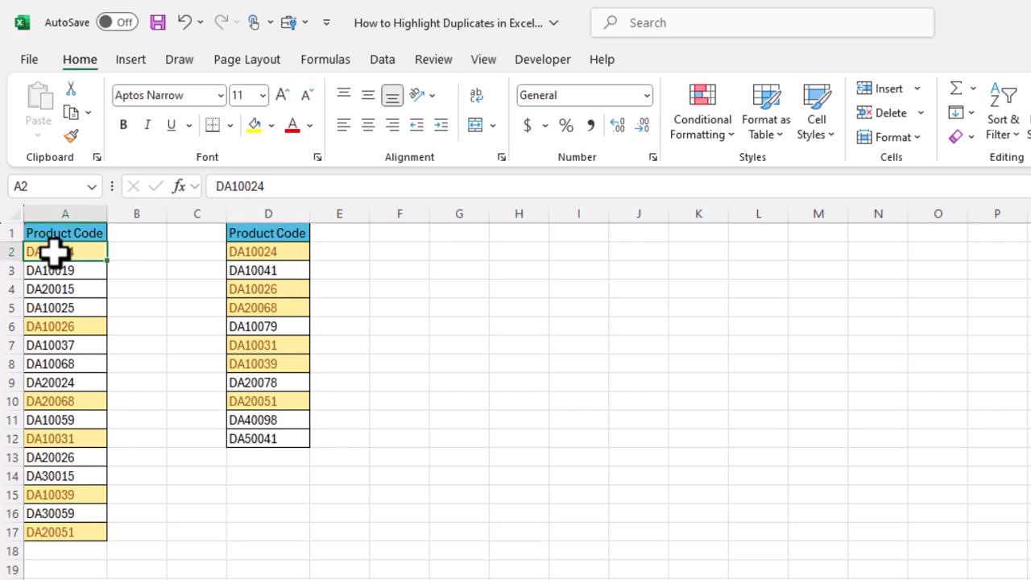
pyautogui.keyDown('ctrl'); pyautogui.click(295, 252); pyautogui.keyUp('ctrl')
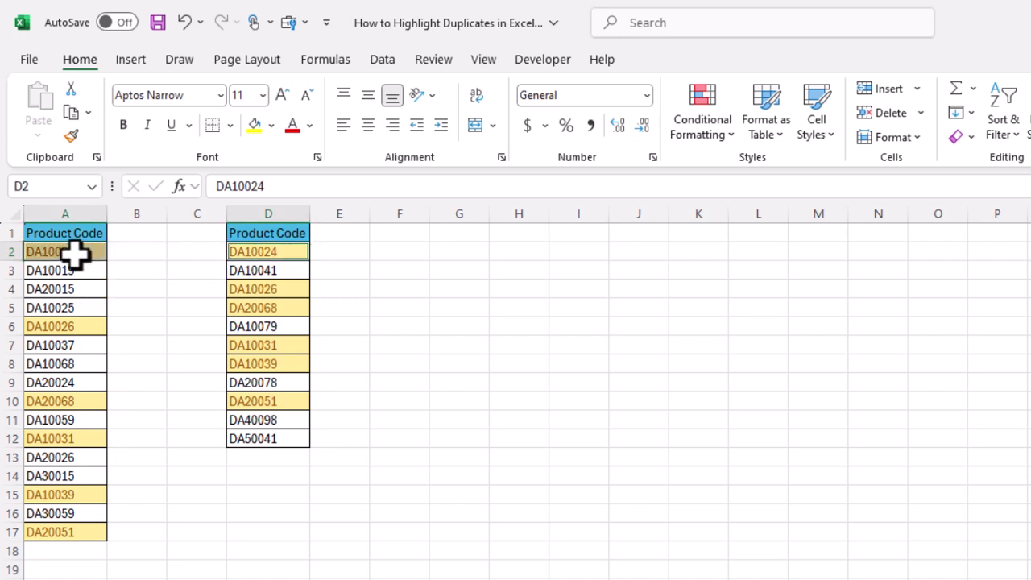
pyautogui.click(79, 326)
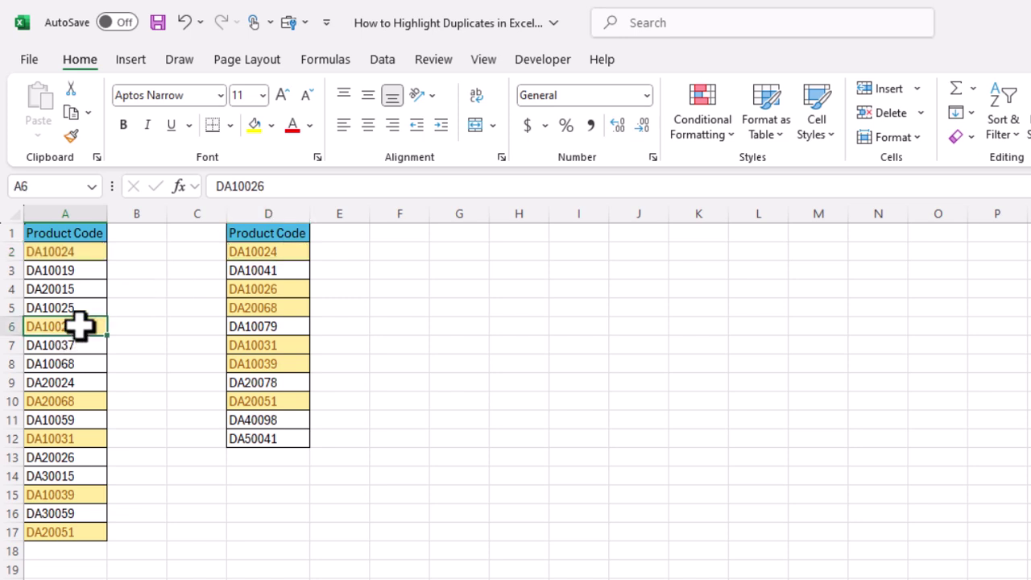
pyautogui.keyDown('ctrl'); pyautogui.click(274, 290); pyautogui.keyUp('ctrl')
pyautogui.moveTo(37, 260); pyautogui.dragTo(27, 514)
pyautogui.moveTo(270, 251); pyautogui.dragTo(266, 440)
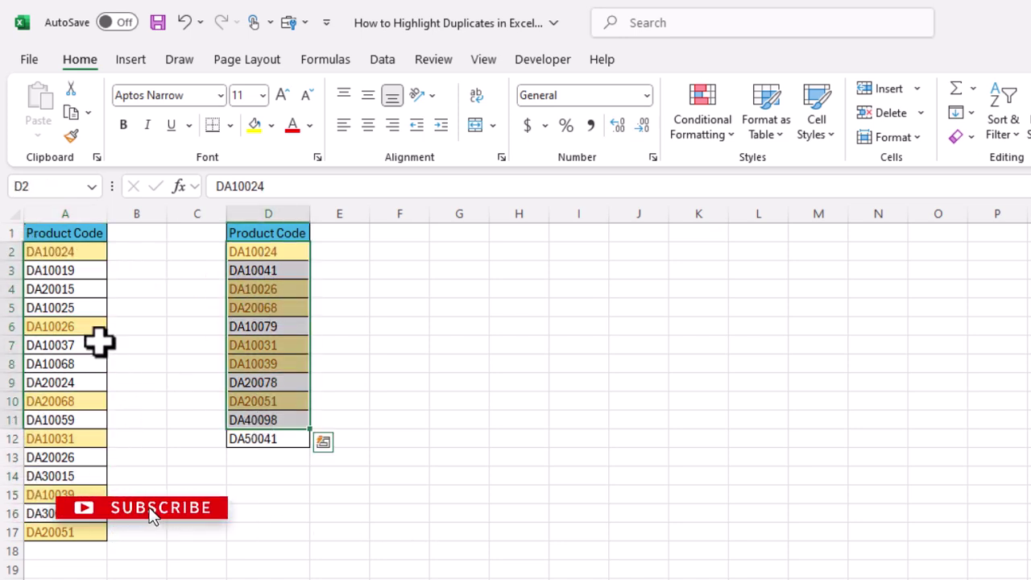
pyautogui.moveTo(92, 253); pyautogui.dragTo(50, 542)
pyautogui.moveTo(265, 253); pyautogui.dragTo(260, 477)
pyautogui.click(357, 438)
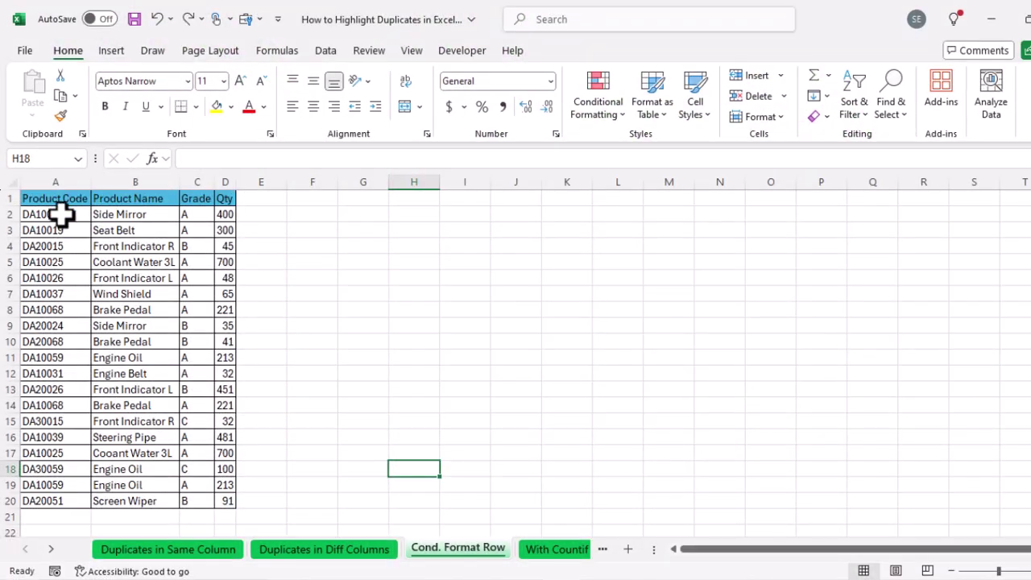
# Select the product table data from A2, then clear the selection
pyautogui.moveTo(62, 213); pyautogui.dragTo(230, 499)
pyautogui.moveTo(51, 215); pyautogui.dragTo(226, 342)
pyautogui.click(216, 384)
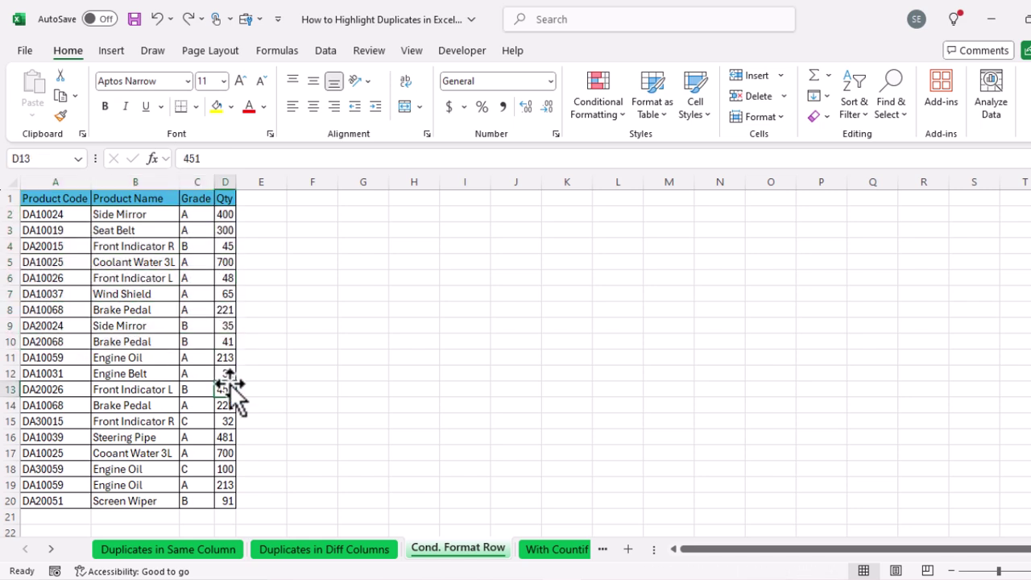
# Select A2:D20 and apply a Duplicate Values rule with the default light red fill
pyautogui.moveTo(65, 214); pyautogui.dragTo(211, 499)
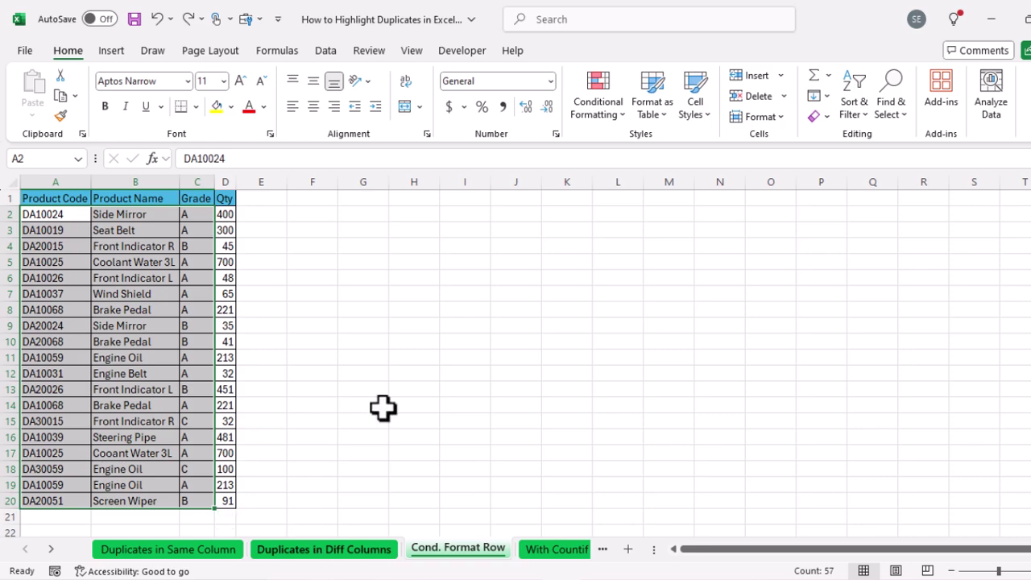
pyautogui.click(327, 551)
pyautogui.click(481, 554)
pyautogui.click(38, 213)
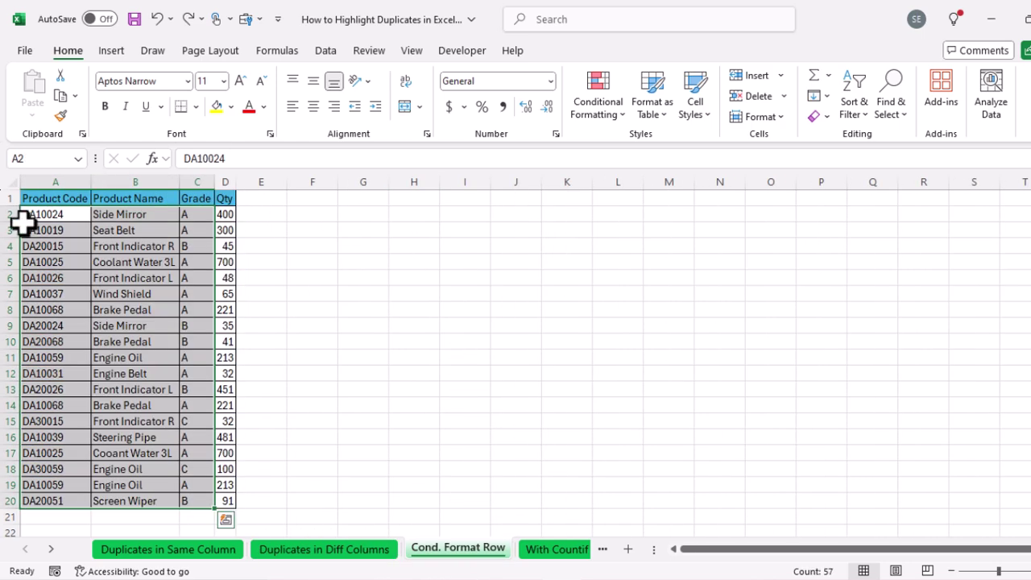
pyautogui.moveTo(35, 214); pyautogui.dragTo(226, 501)
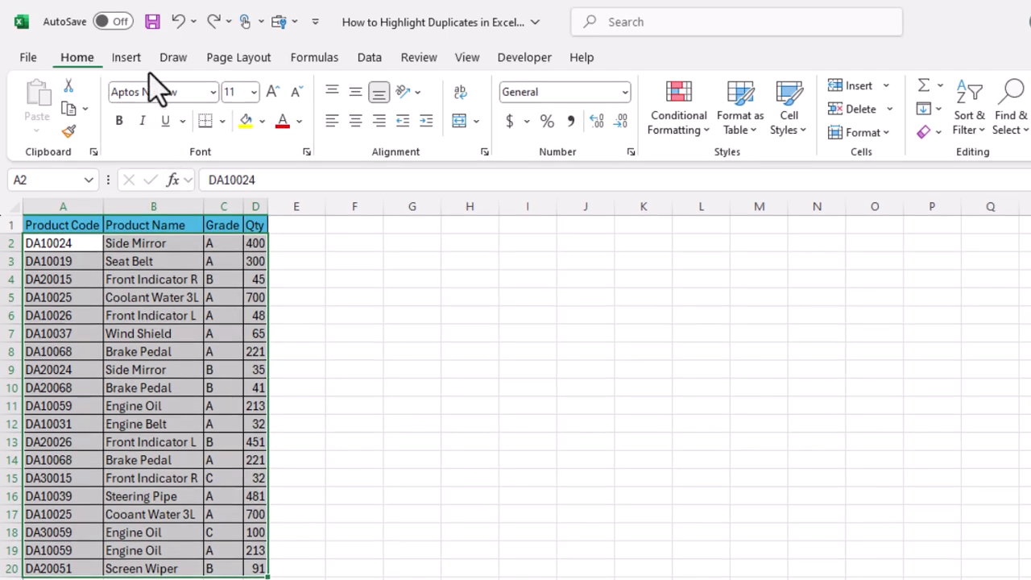
pyautogui.click(677, 129)
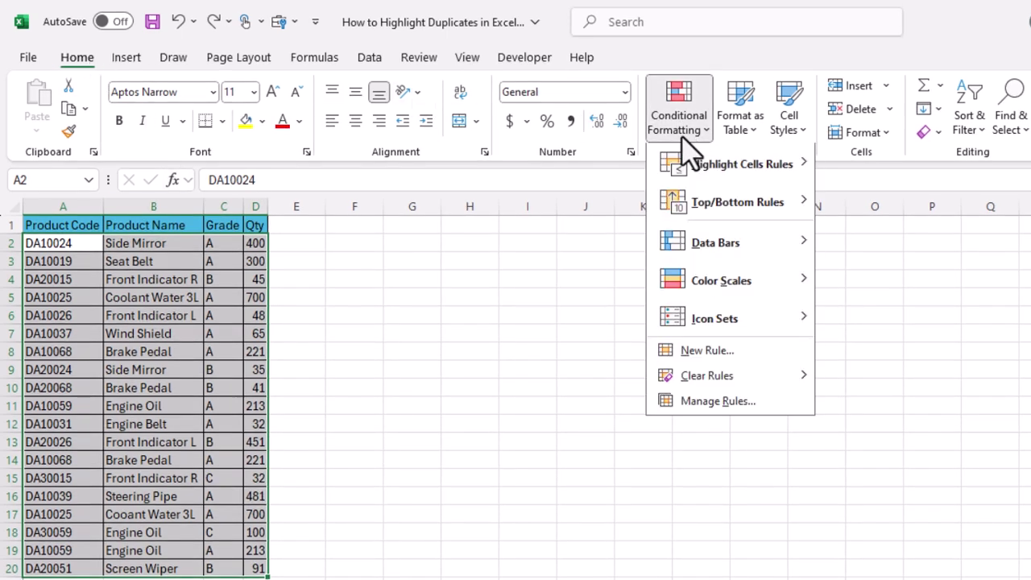
pyautogui.moveTo(778, 170)
pyautogui.click(934, 394)
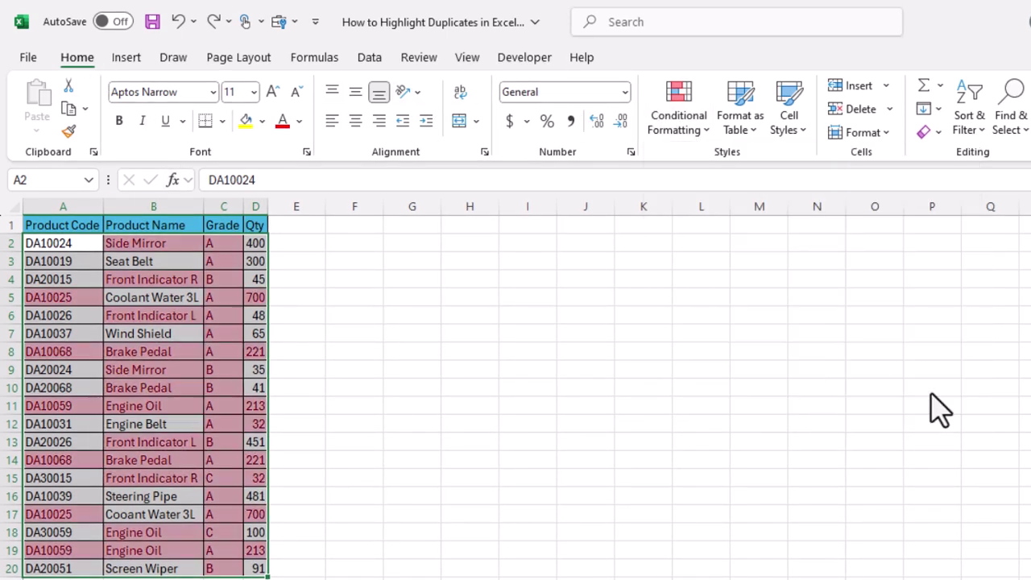
pyautogui.click(616, 368)
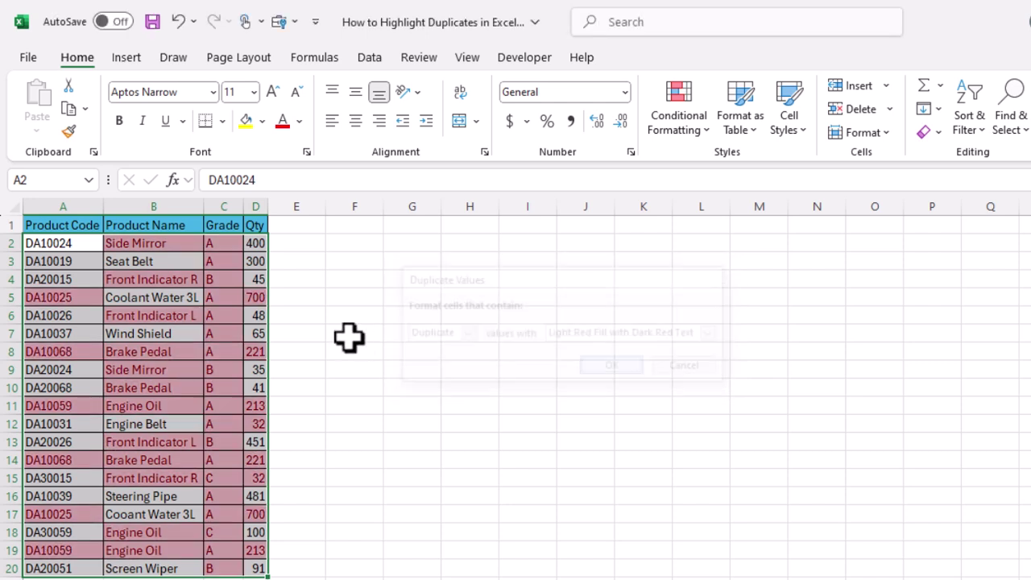
pyautogui.click(348, 337)
# Inspect the highlighted duplicates, such as quantity 700 and the Side Mirror row
pyautogui.moveTo(39, 237); pyautogui.dragTo(248, 319)
pyautogui.click(256, 298)
pyautogui.moveTo(65, 245); pyautogui.dragTo(253, 510)
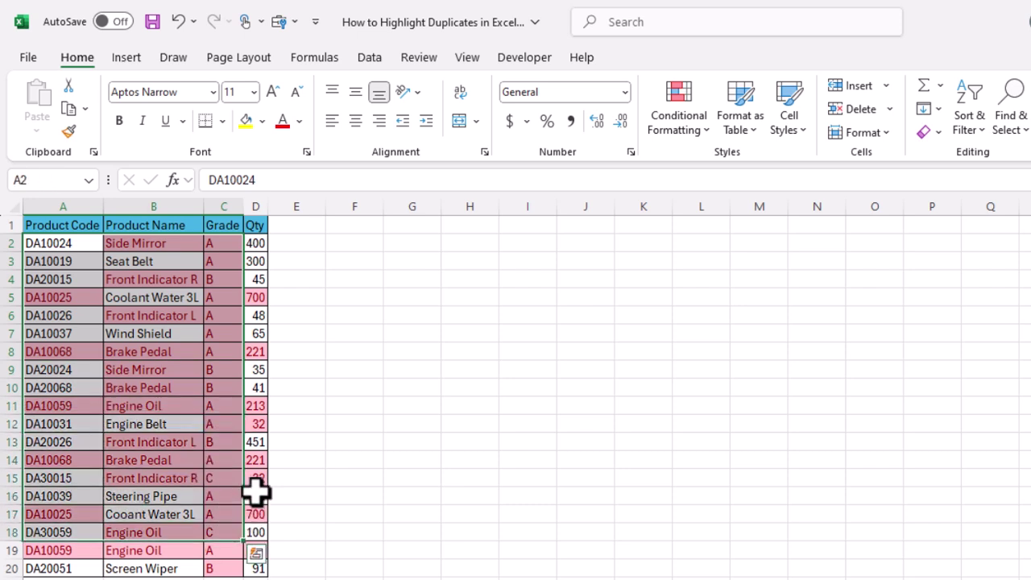
pyautogui.click(257, 493)
pyautogui.moveTo(81, 248); pyautogui.dragTo(253, 242)
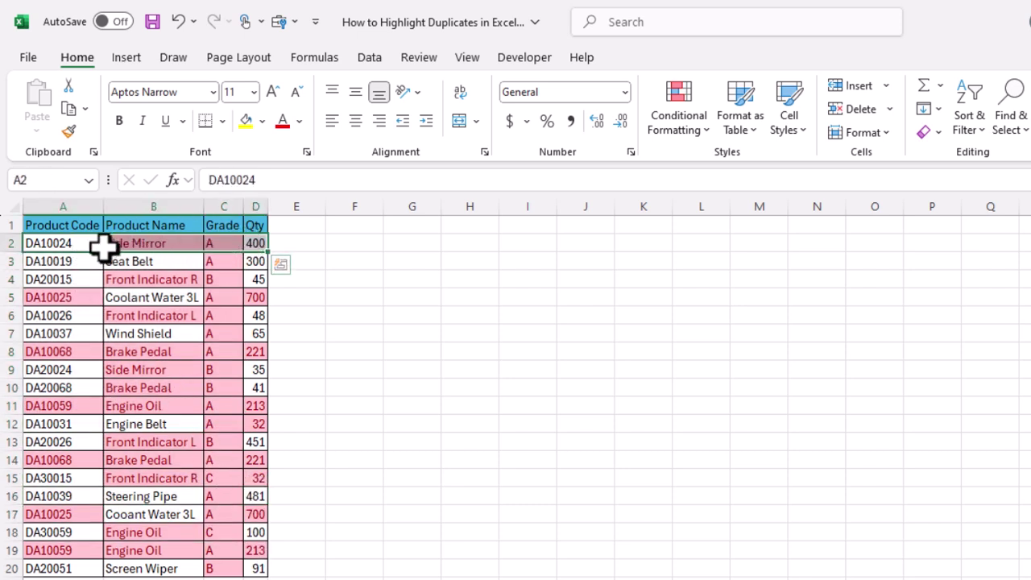
pyautogui.click(8, 243)
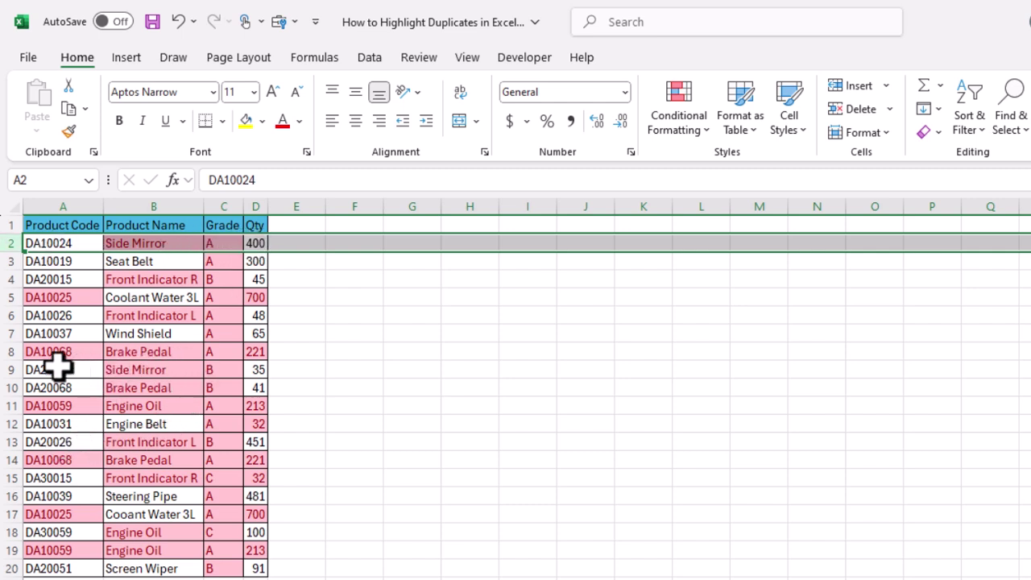
pyautogui.keyDown('ctrl'); pyautogui.click(7, 370); pyautogui.keyUp('ctrl')
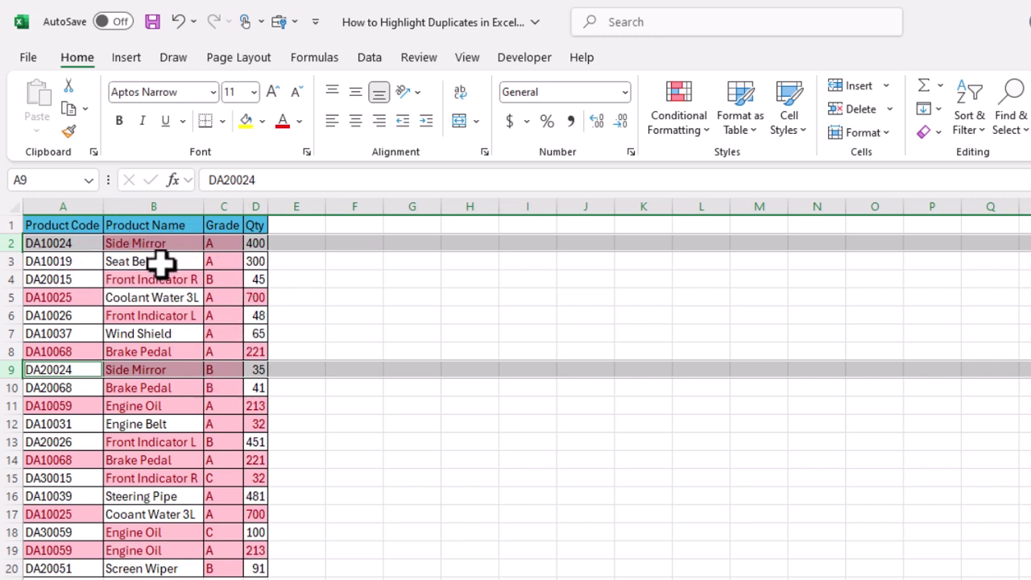
pyautogui.click(180, 295)
pyautogui.moveTo(72, 241); pyautogui.dragTo(247, 569)
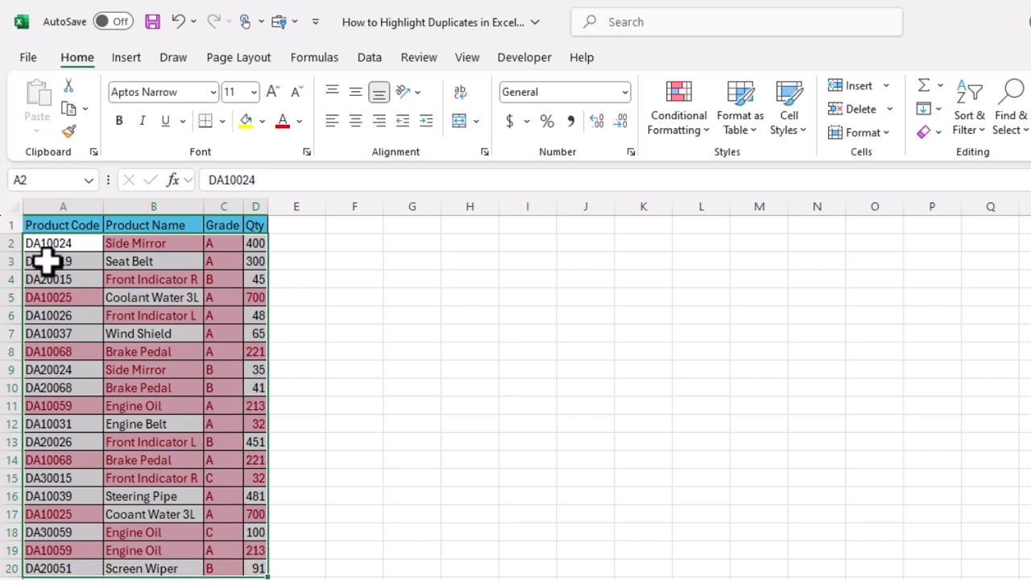
# Clear the conditional formatting rules from the selected product table A2:D20
pyautogui.click(694, 123)
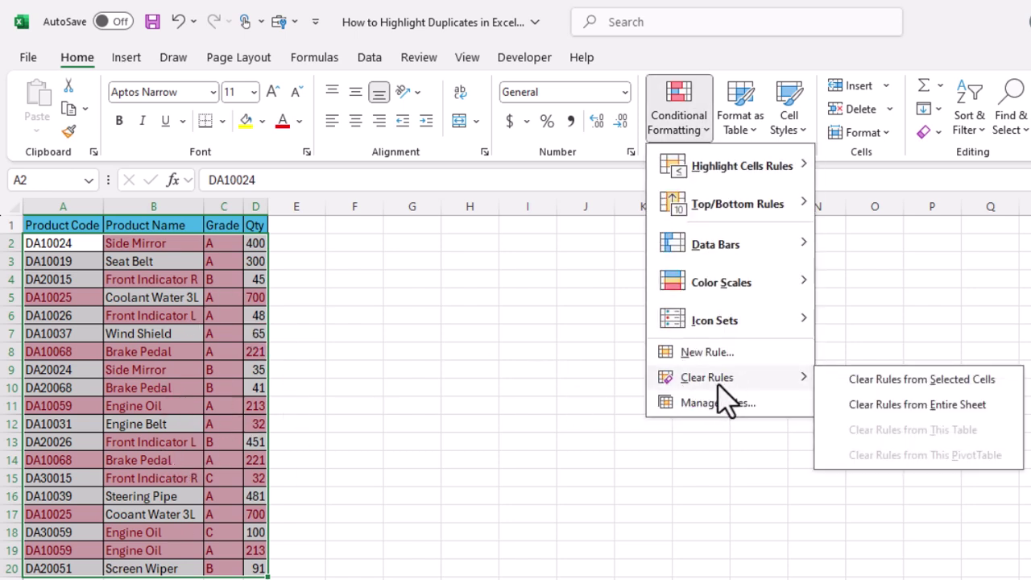
pyautogui.click(961, 380)
pyautogui.click(412, 370)
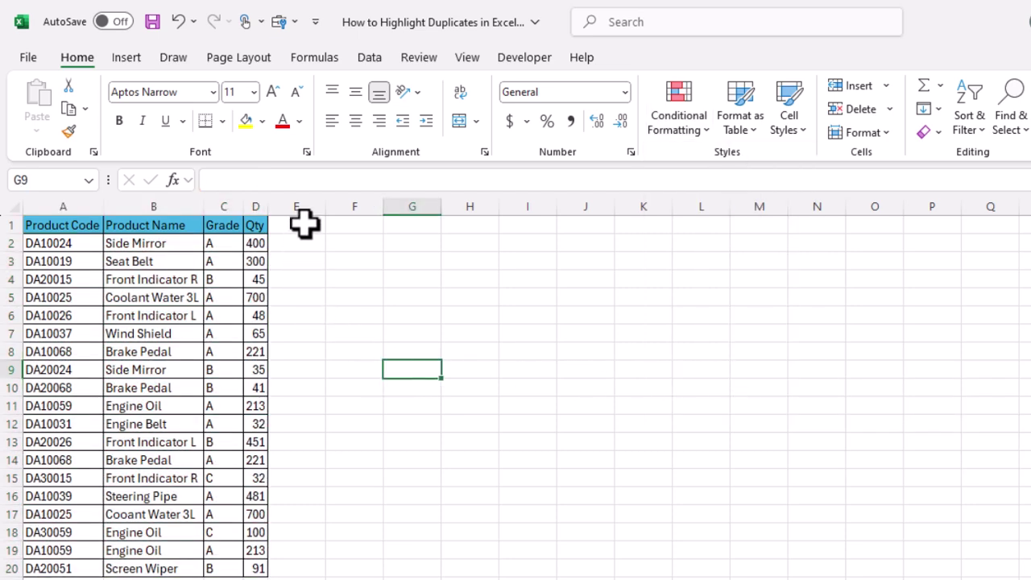
pyautogui.moveTo(57, 249); pyautogui.dragTo(242, 256)
# Enter the header Helper in cell E1
pyautogui.click(78, 352)
pyautogui.click(305, 228)
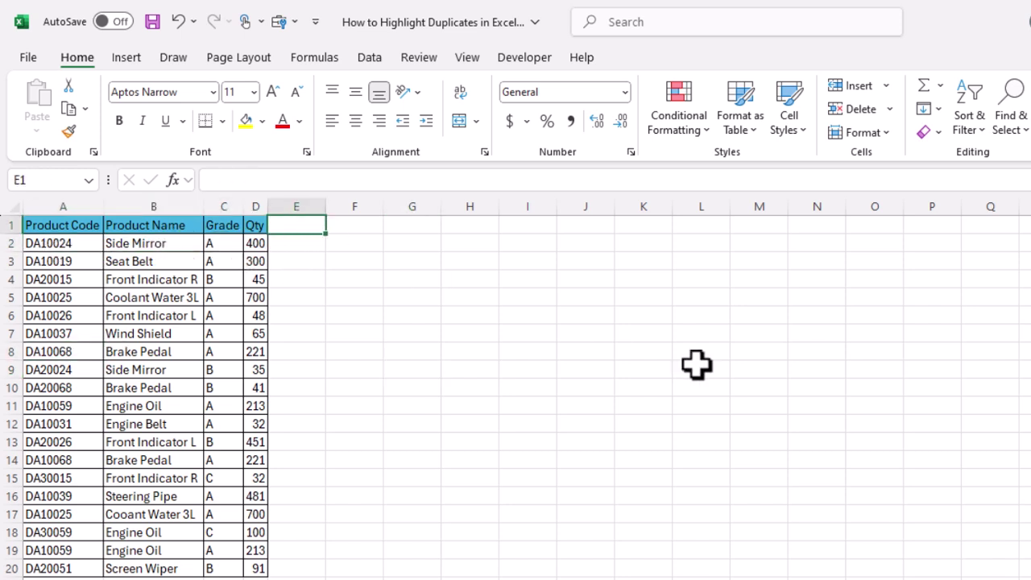
pyautogui.write('Helper')
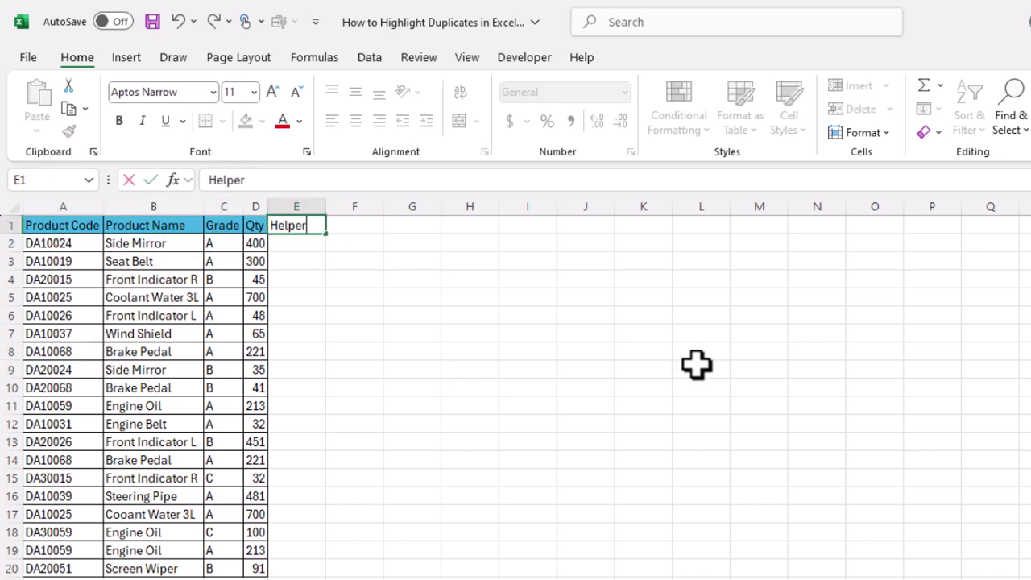
pyautogui.press('Return')
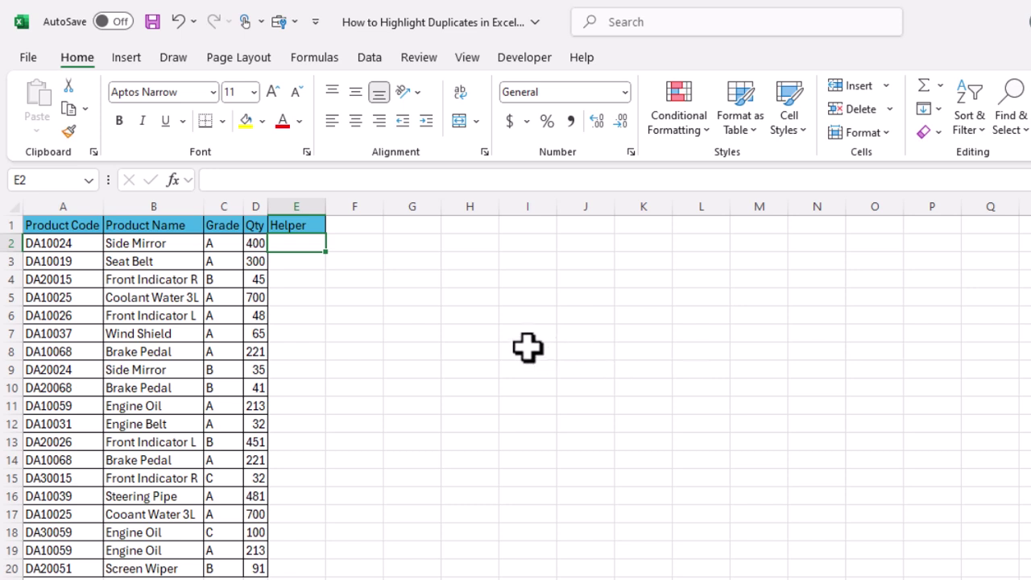
# Enter =CONCATENATE(A2,B2,C2,D2) in E2 to produce DA10024Side MirrorA400
pyautogui.write('Con')
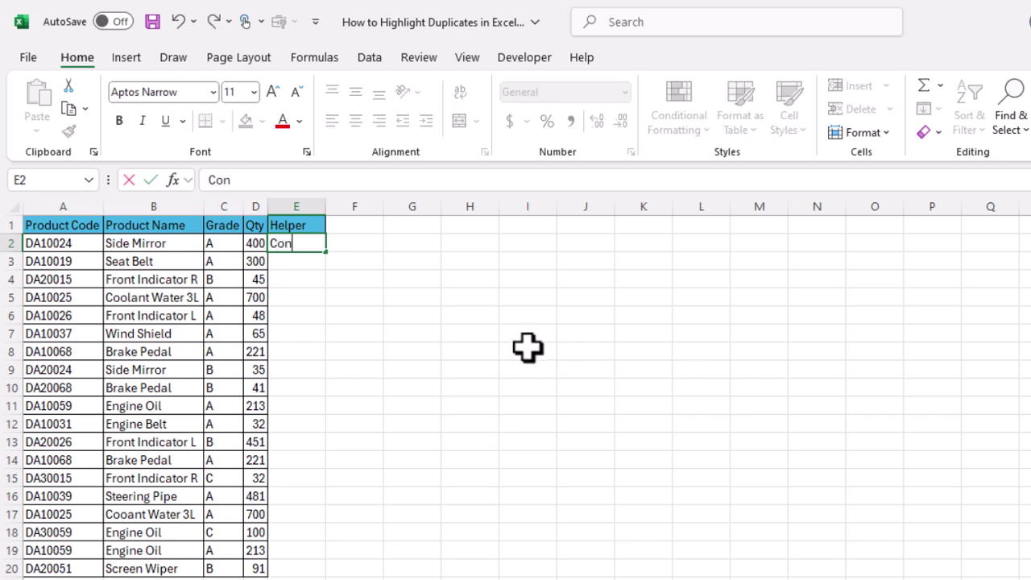
pyautogui.write('ca')
pyautogui.press('BackSpace')
pyautogui.press('BackSpace')
pyautogui.press('BackSpace')
pyautogui.press('BackSpace')
pyautogui.press('BackSpace')
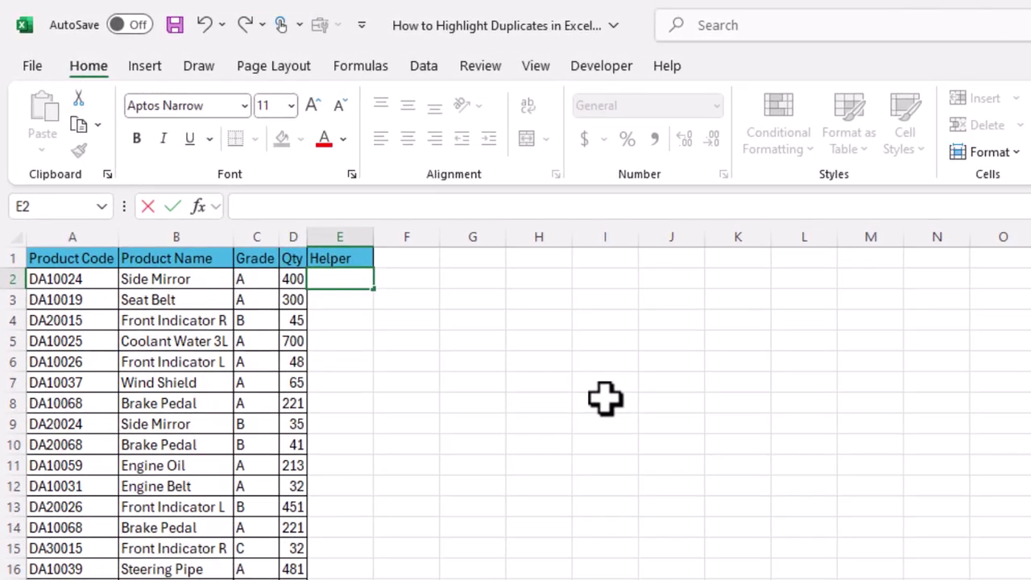
pyautogui.write('=concate')
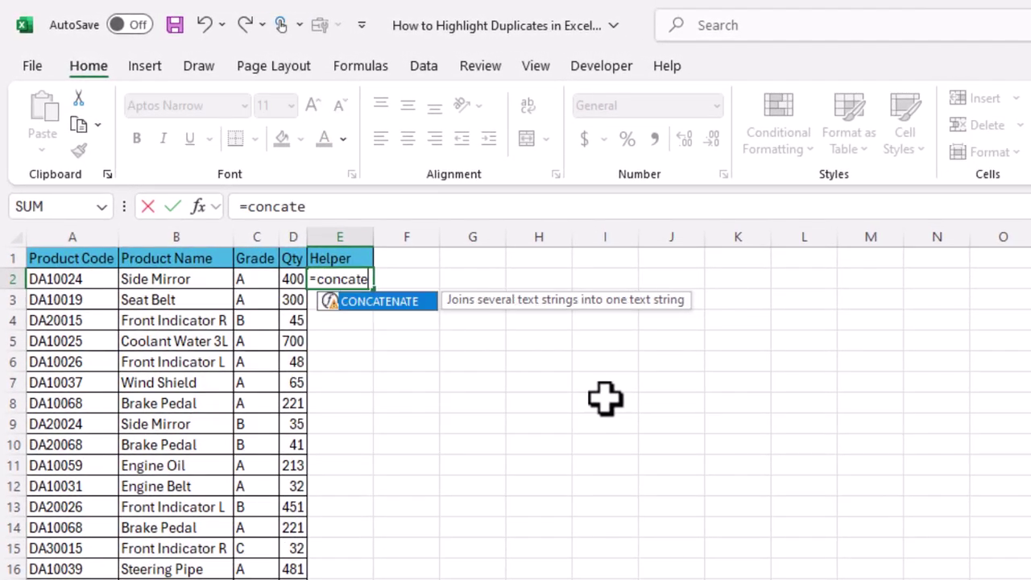
pyautogui.press('Tab')
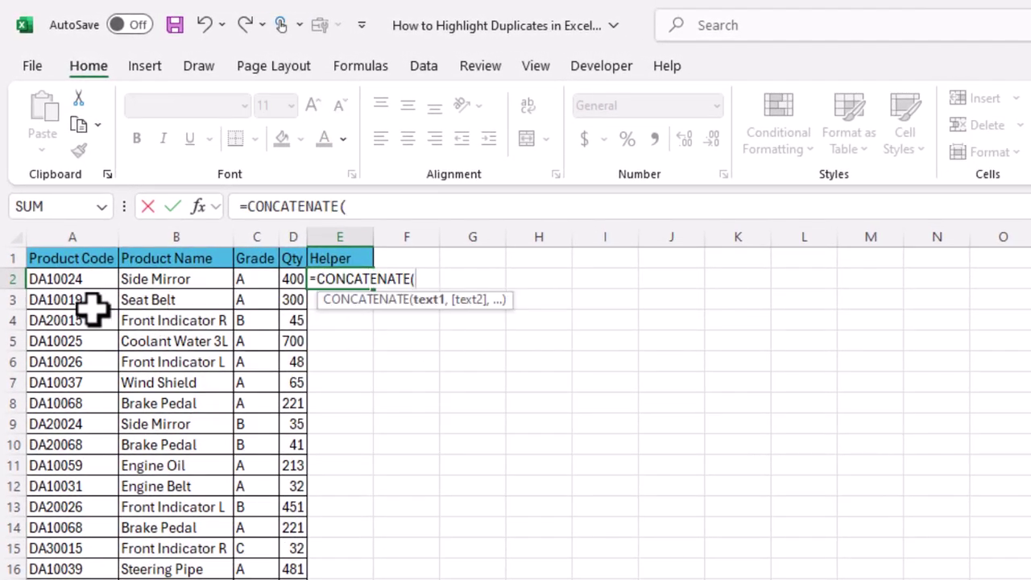
pyautogui.click(85, 281)
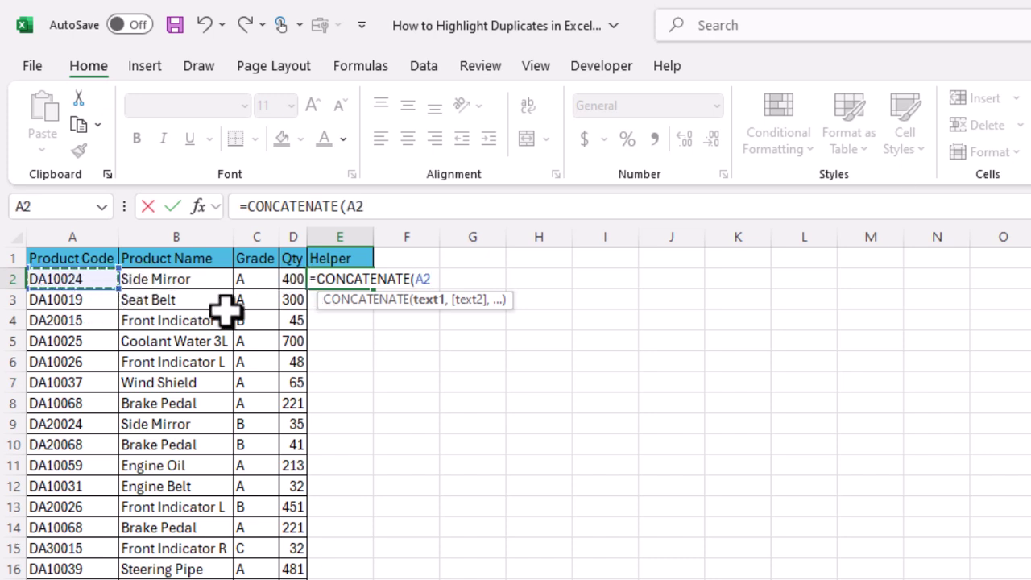
pyautogui.write(',')
pyautogui.click(214, 279)
pyautogui.write(',')
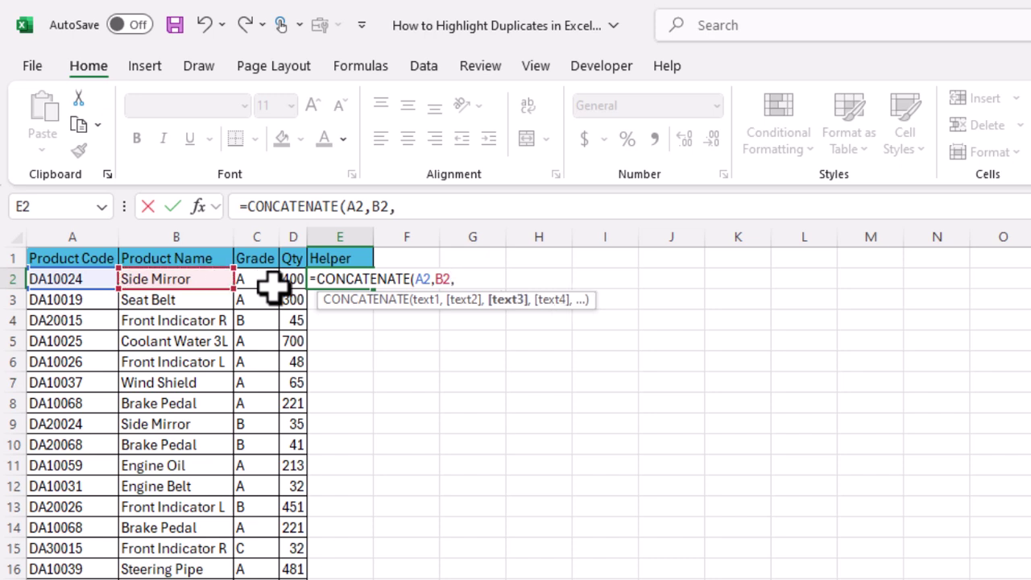
pyautogui.click(255, 279)
pyautogui.write(',')
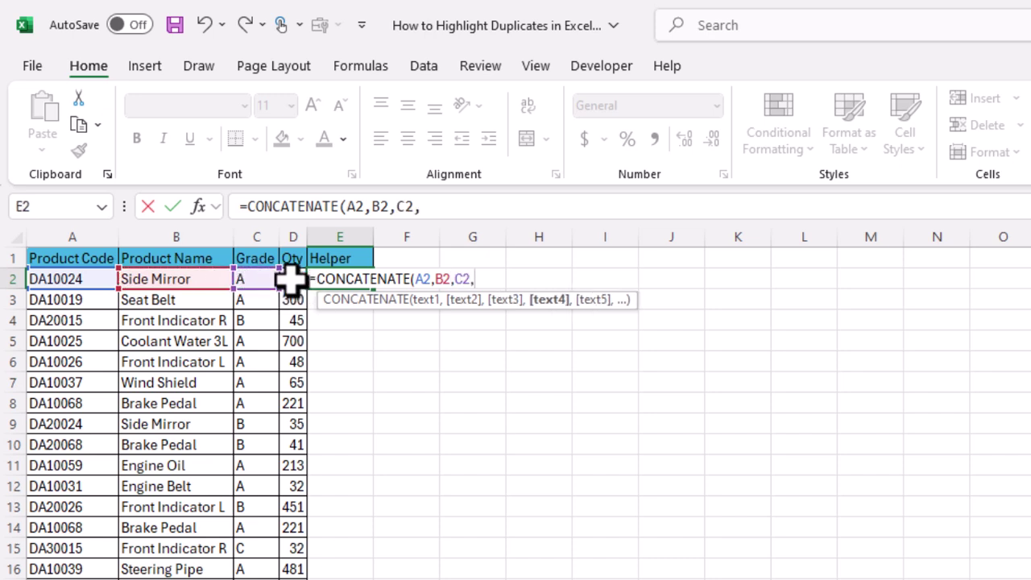
pyautogui.click(292, 279)
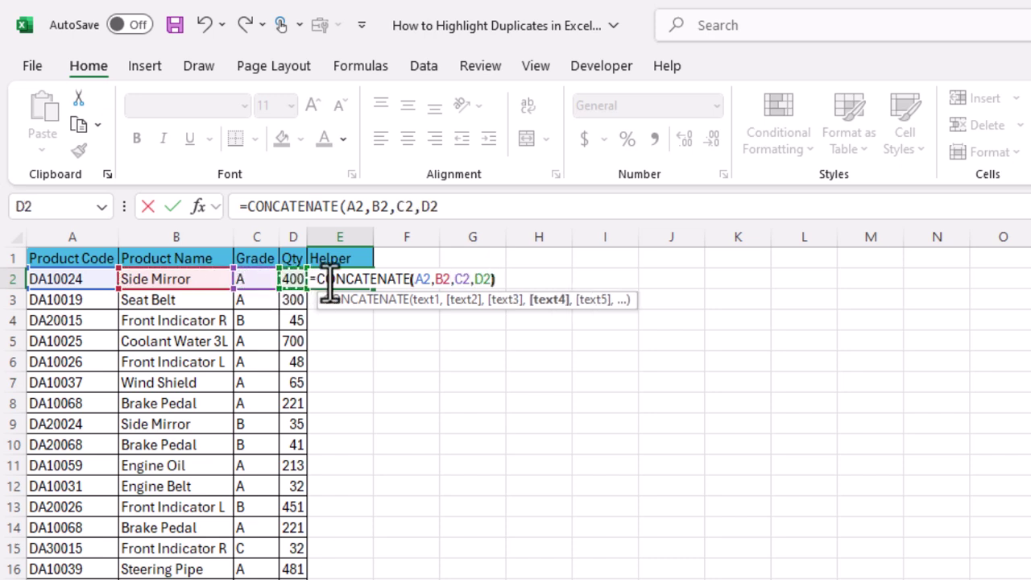
pyautogui.write(')')
pyautogui.press('Return')
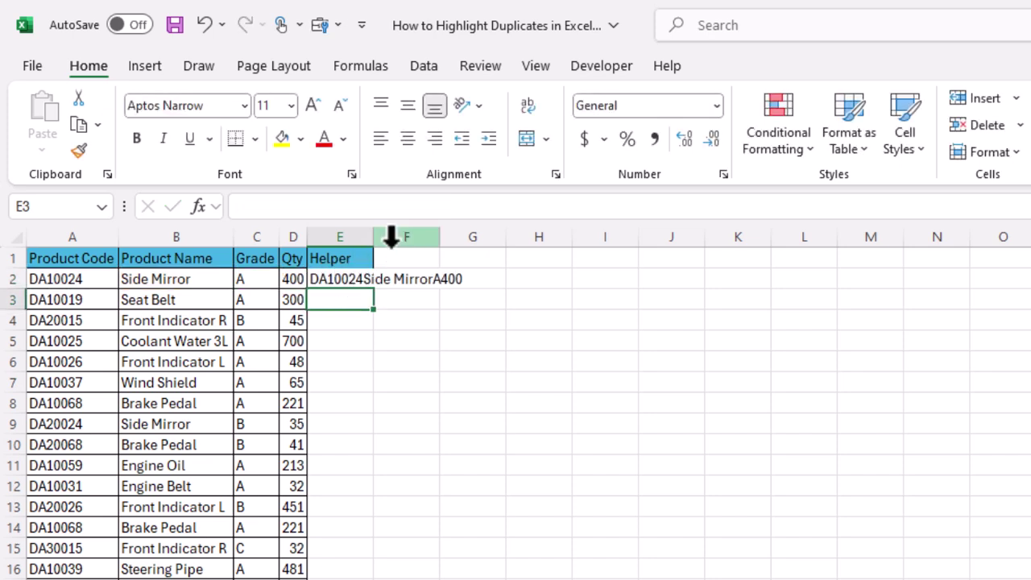
# Copy E2's CONCATENATE formula down the Helper column and check the result in E9
pyautogui.doubleClick(373, 237)
pyautogui.click(375, 279)
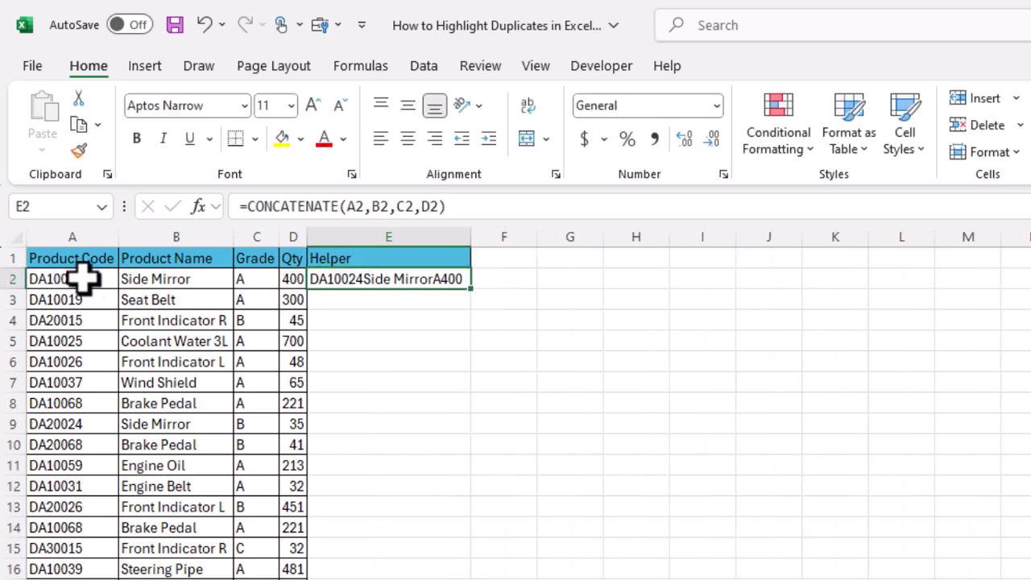
pyautogui.moveTo(64, 274); pyautogui.dragTo(292, 276)
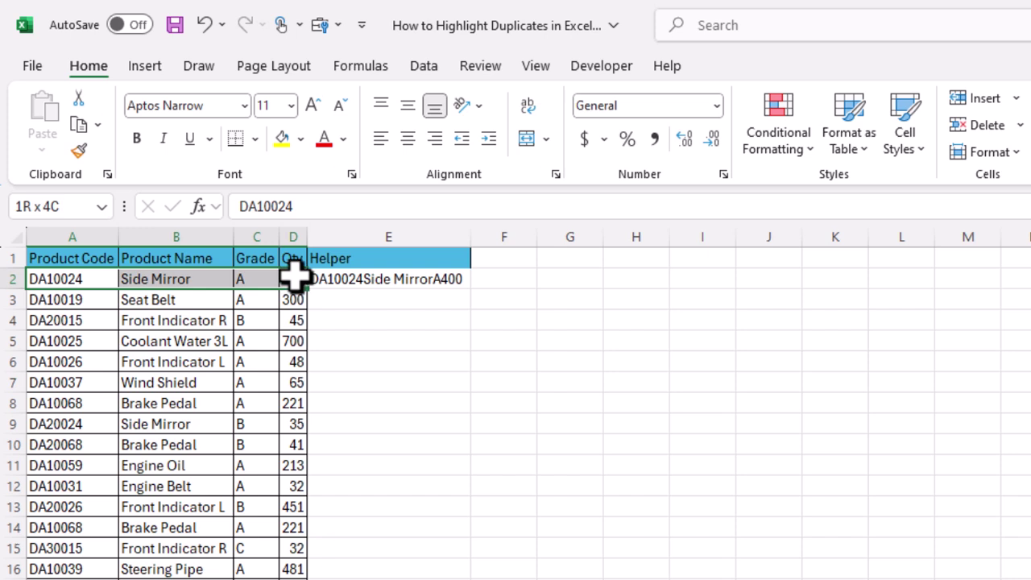
pyautogui.click(75, 281)
pyautogui.click(386, 279)
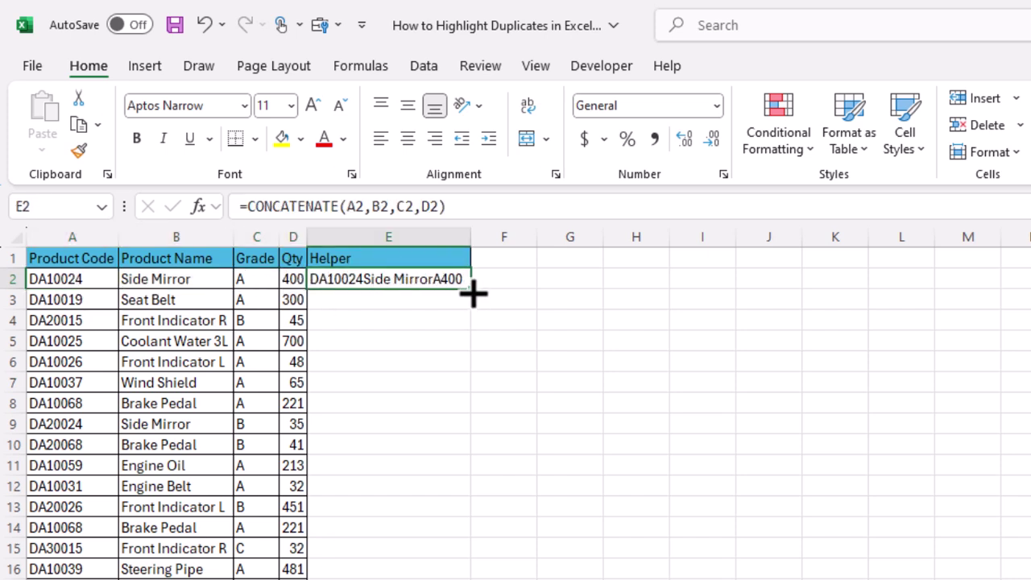
pyautogui.doubleClick(472, 290)
pyautogui.click(425, 417)
# Widen column E so the combined text shows in full, then select the column
pyautogui.moveTo(472, 237); pyautogui.dragTo(510, 234)
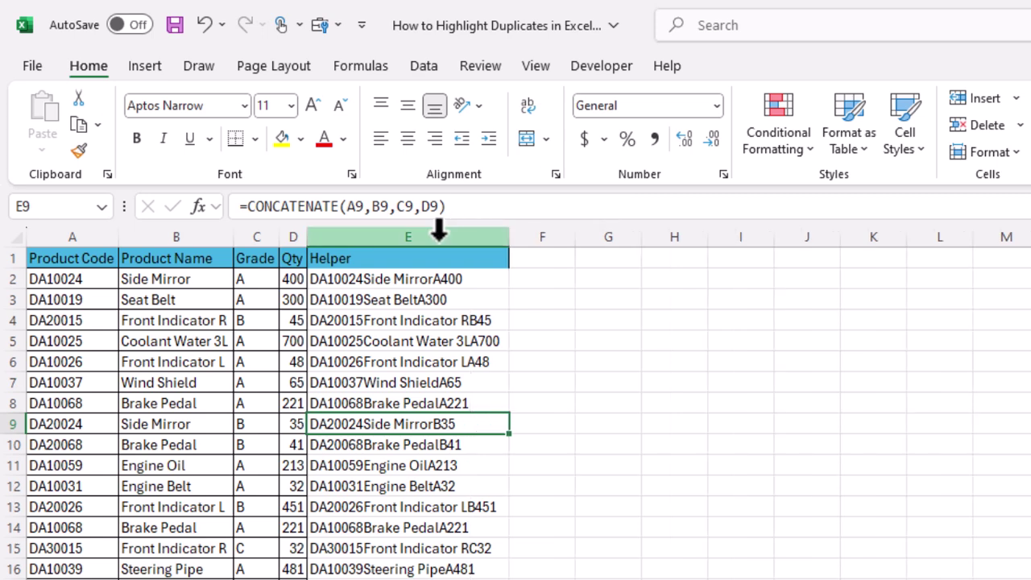
pyautogui.click(438, 233)
pyautogui.moveTo(414, 319); pyautogui.dragTo(415, 532)
pyautogui.click(316, 323)
pyautogui.click(105, 362)
pyautogui.click(387, 403)
pyautogui.click(366, 236)
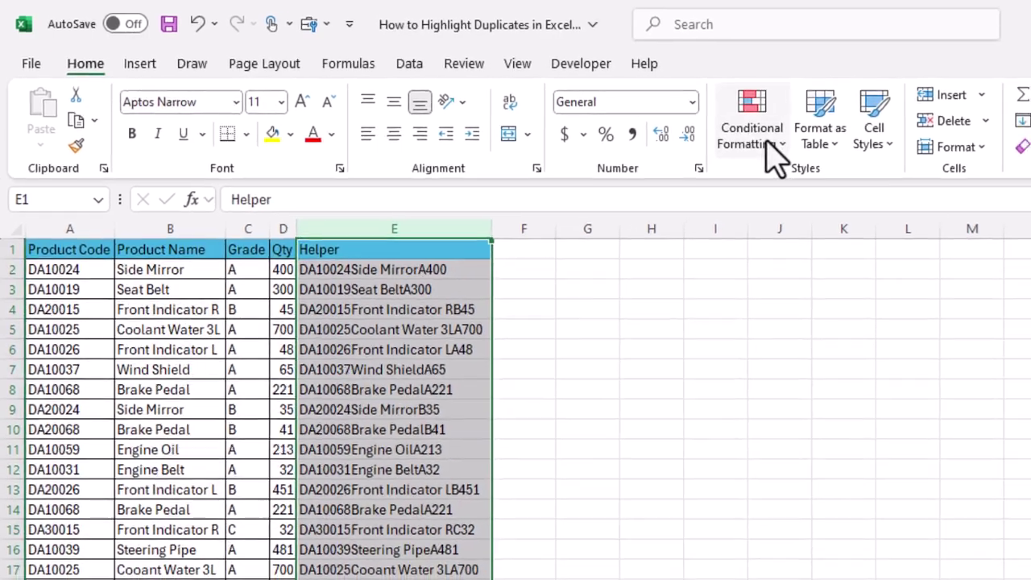
# Apply a Duplicate Values rule to column E, flagging rows 8/14 and 11/19 in light red
pyautogui.click(772, 154)
pyautogui.moveTo(830, 190)
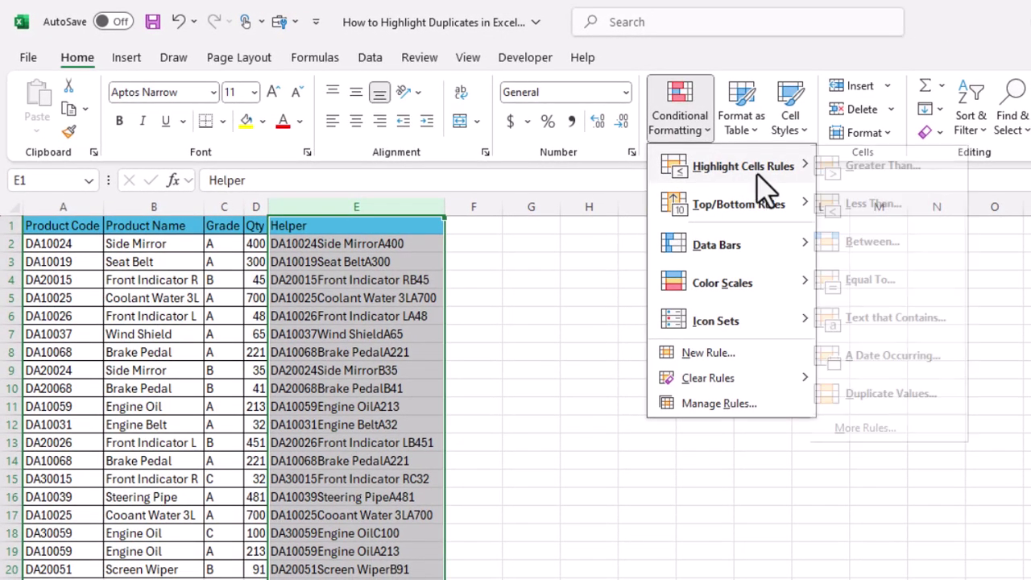
pyautogui.click(877, 395)
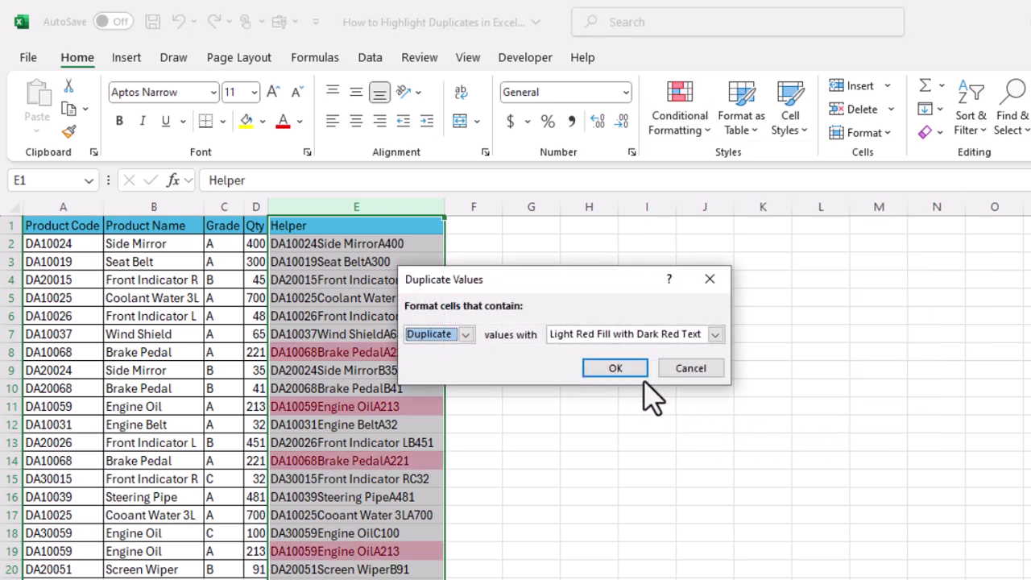
pyautogui.click(622, 371)
pyautogui.click(360, 357)
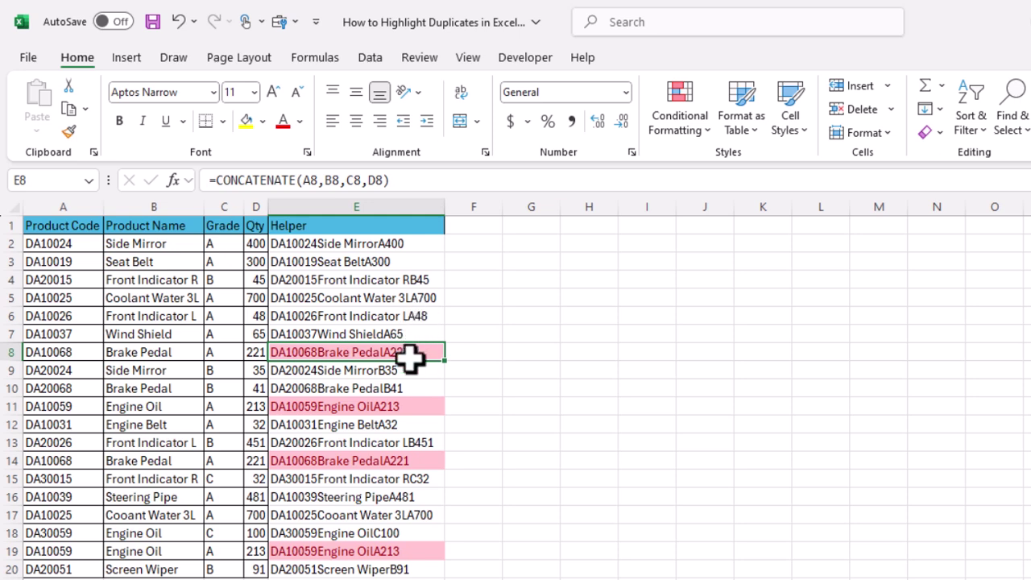
pyautogui.moveTo(393, 351); pyautogui.dragTo(21, 348)
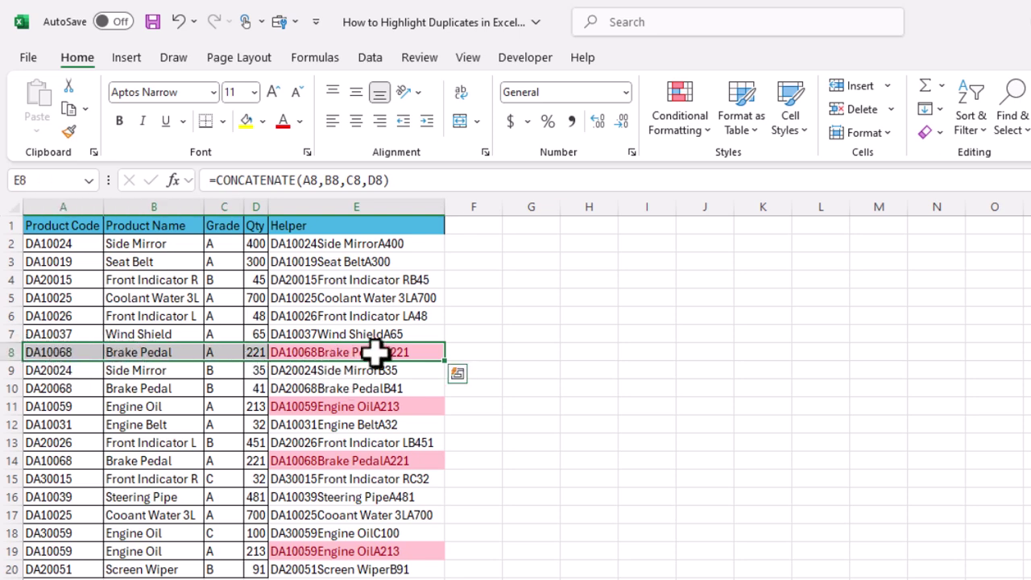
pyautogui.click(9, 353)
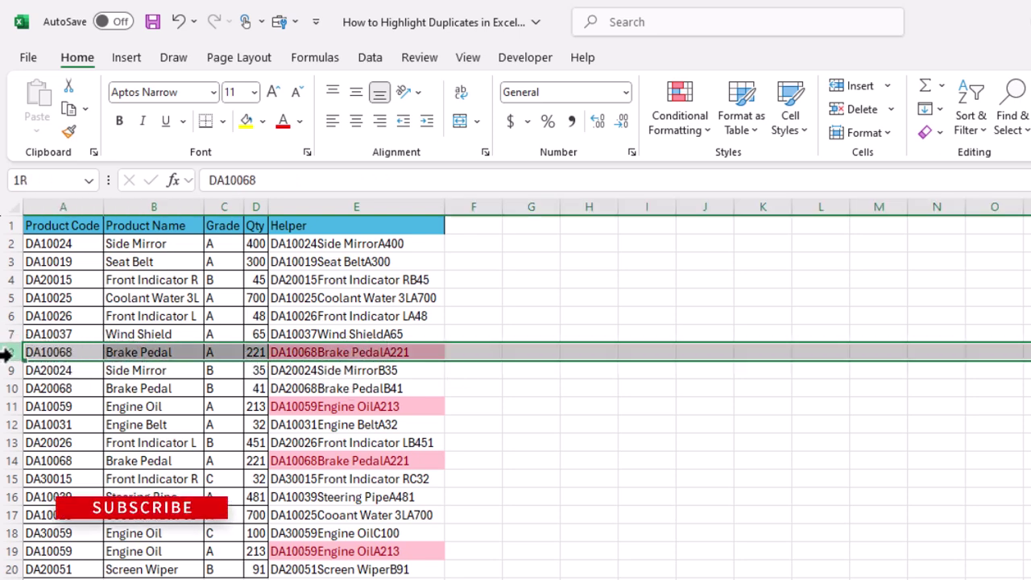
pyautogui.keyDown('ctrl'); pyautogui.click(9, 407); pyautogui.keyUp('ctrl')
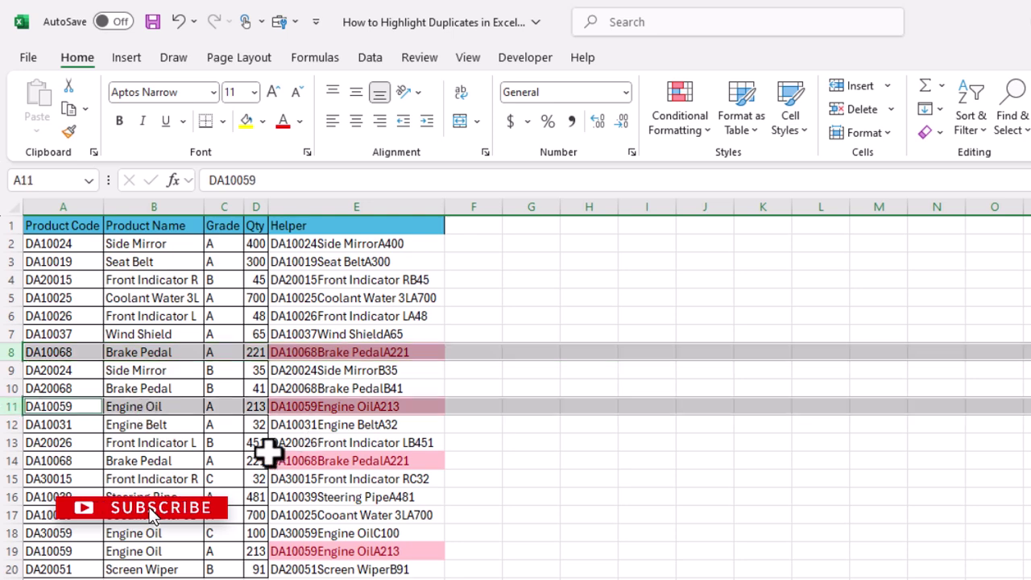
pyautogui.keyDown('ctrl'); pyautogui.click(6, 461); pyautogui.keyUp('ctrl')
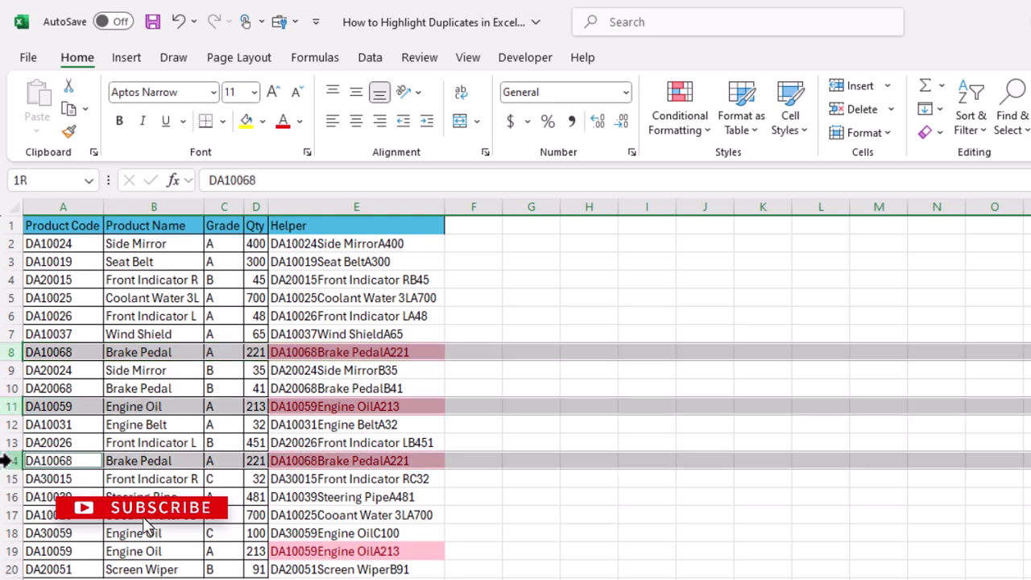
pyautogui.keyDown('ctrl'); pyautogui.click(9, 551); pyautogui.keyUp('ctrl')
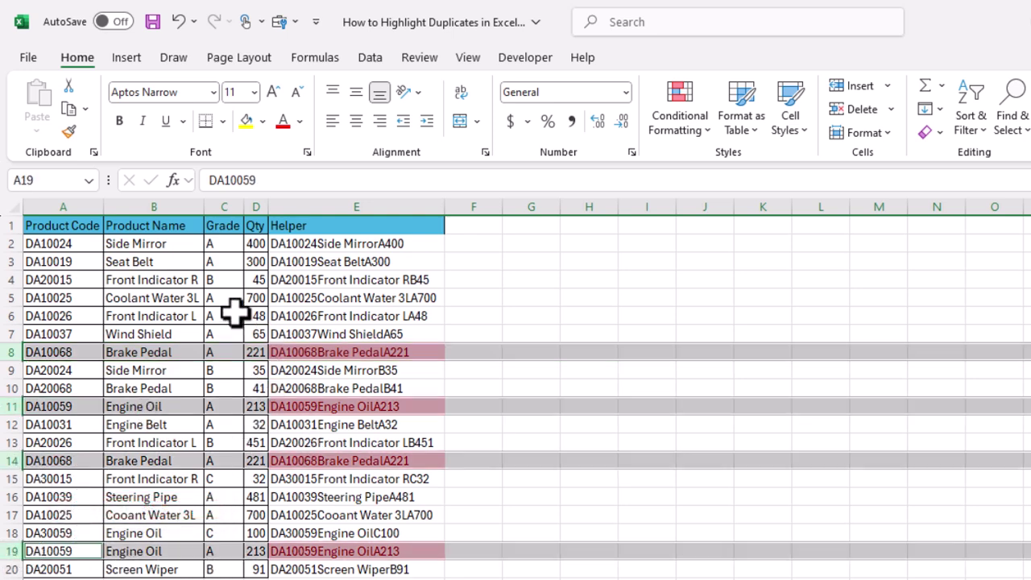
pyautogui.moveTo(40, 231); pyautogui.dragTo(320, 570)
pyautogui.click(273, 337)
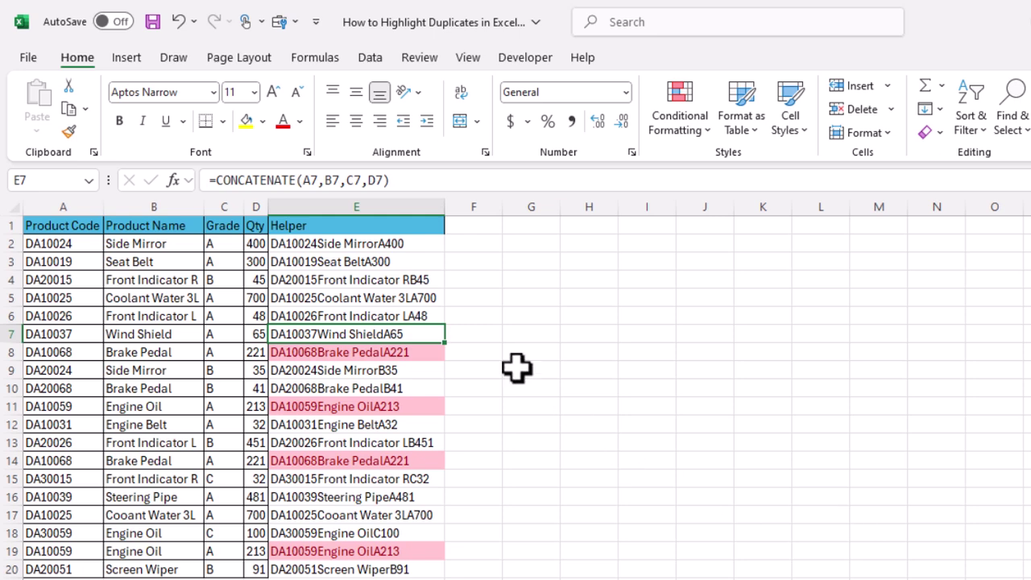
pyautogui.moveTo(50, 260); pyautogui.dragTo(352, 534)
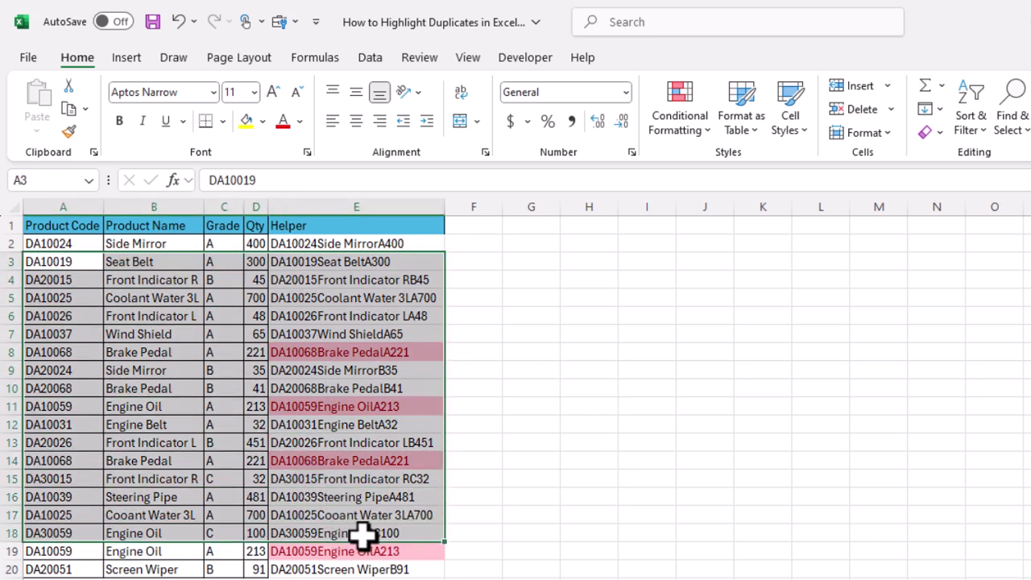
pyautogui.click(548, 515)
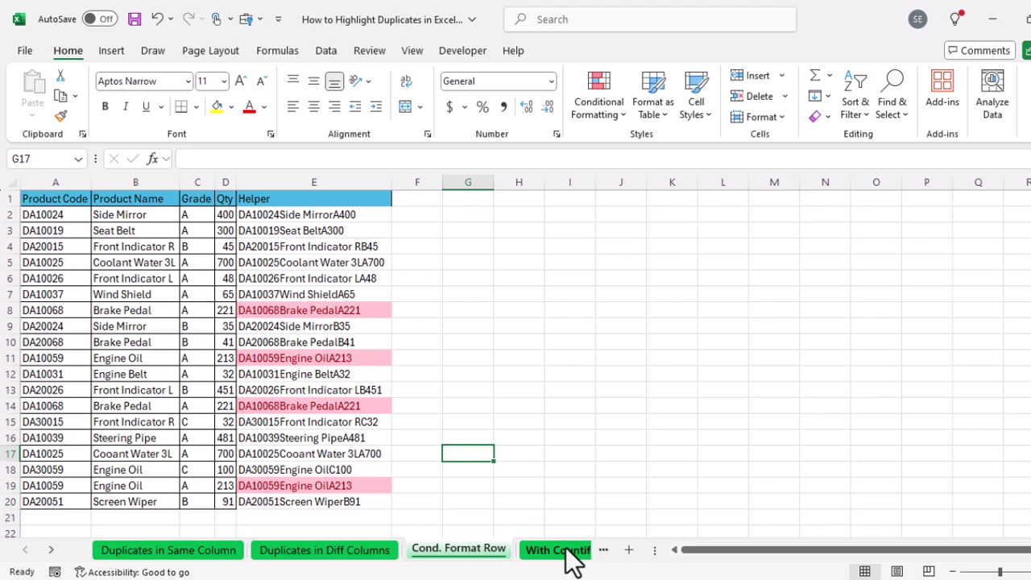
# Switch to the With Countif sheet and select product rows 4, 7 and 8 to review the table
pyautogui.click(567, 551)
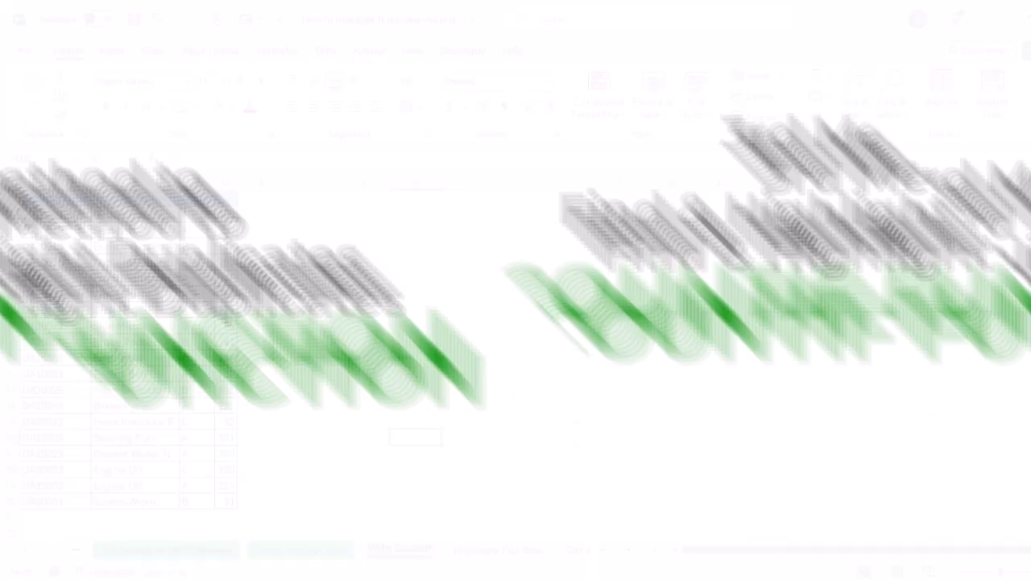
pyautogui.moveTo(40, 214); pyautogui.dragTo(228, 503)
pyautogui.moveTo(56, 247); pyautogui.dragTo(212, 244)
pyautogui.moveTo(76, 291); pyautogui.dragTo(226, 311)
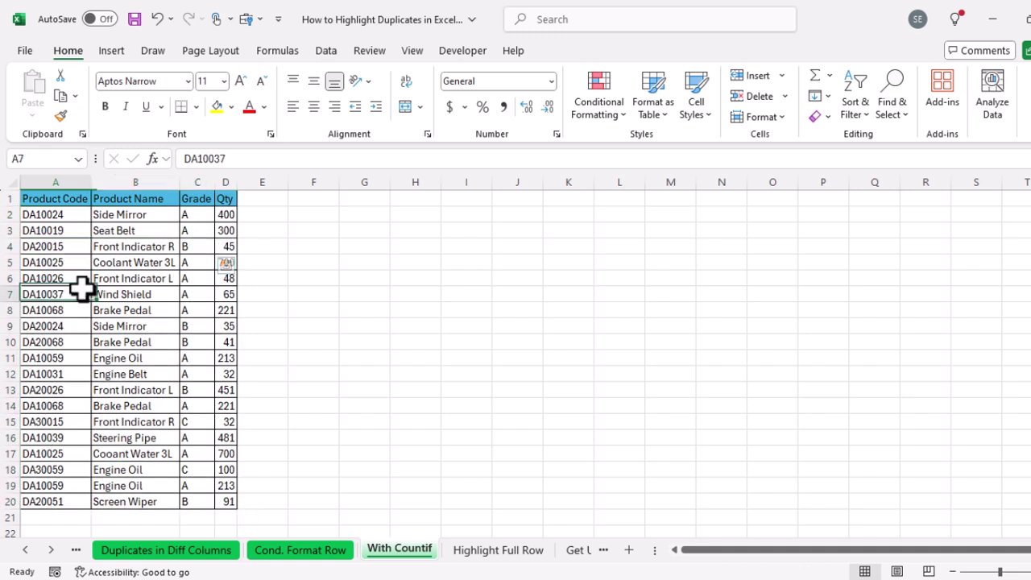
pyautogui.moveTo(261, 341); pyautogui.dragTo(314, 342)
# Add a Helper header in E1 and enter =CONCATENATE(A2,B2,C2,D2) in E2
pyautogui.click(262, 200)
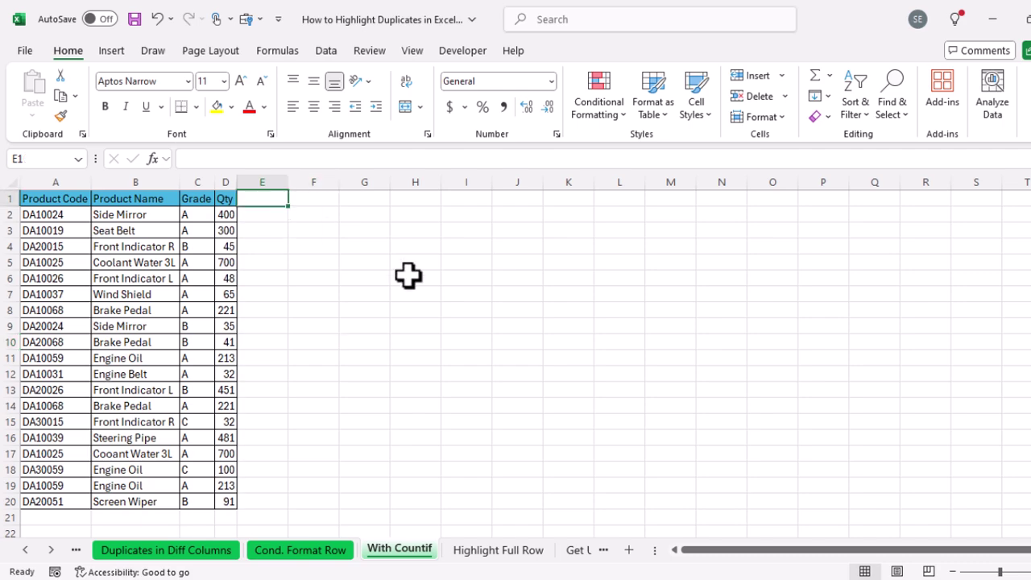
pyautogui.write('Helper')
pyautogui.press('Return')
pyautogui.write('Conca')
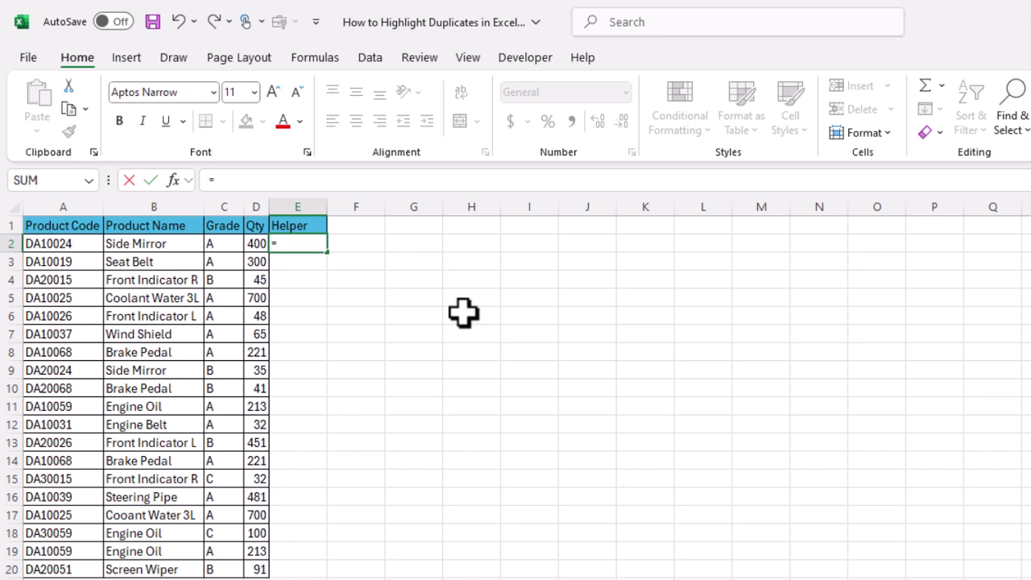
pyautogui.write('concate')
pyautogui.press('Tab')
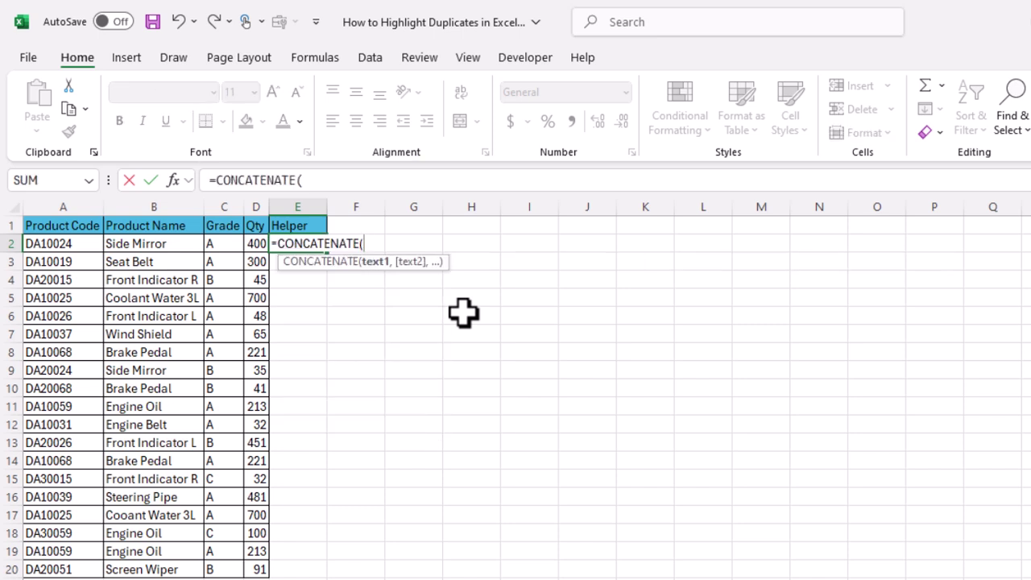
pyautogui.click(85, 239)
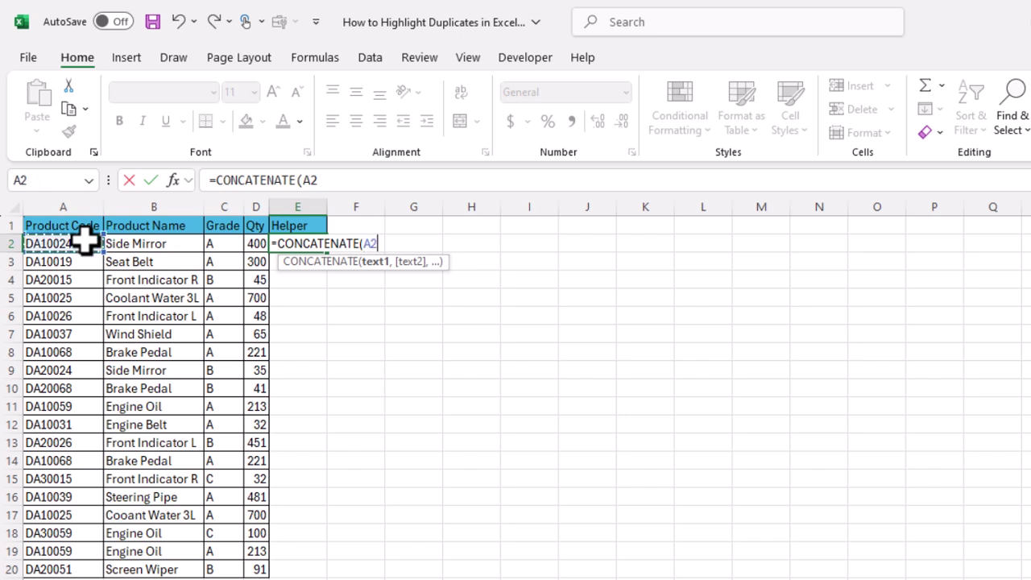
pyautogui.write(',')
pyautogui.click(133, 243)
pyautogui.write(',')
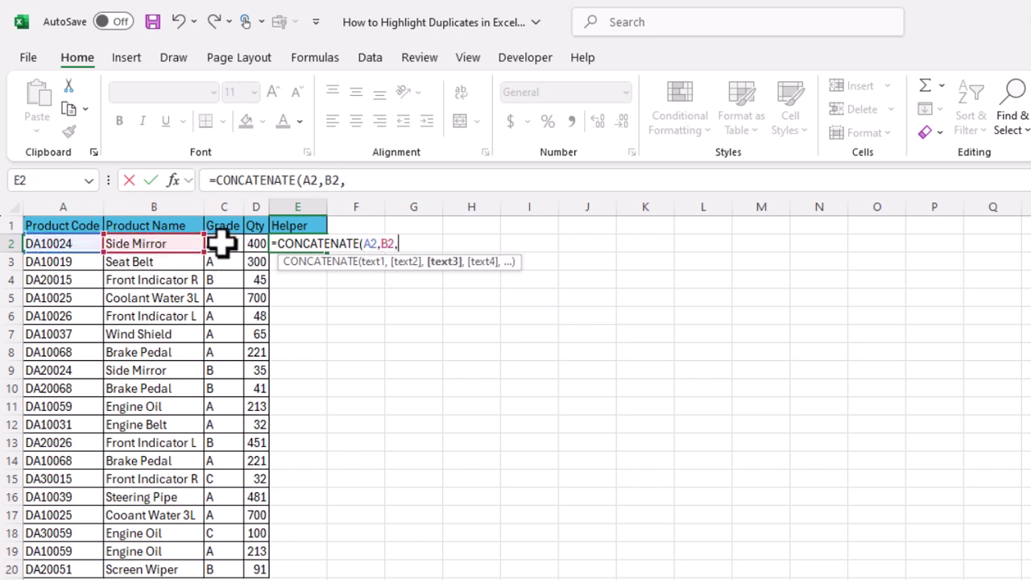
pyautogui.click(223, 243)
pyautogui.write(',')
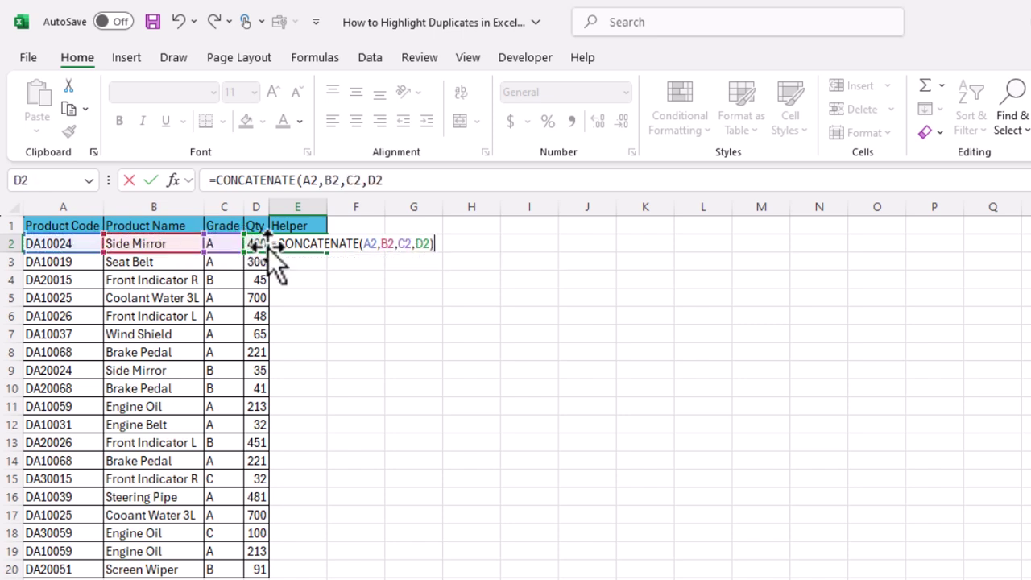
pyautogui.press('Return')
# Fill the CONCATENATE formula down to row 20, auto-fit column E, and compare rows 2–3
pyautogui.click(301, 245)
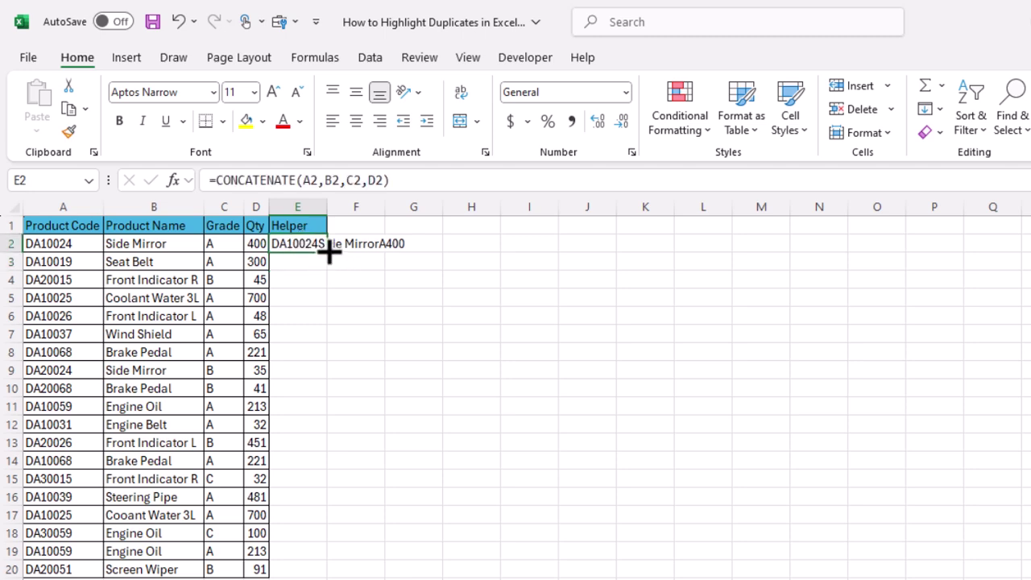
pyautogui.doubleClick(327, 252)
pyautogui.doubleClick(327, 206)
pyautogui.moveTo(57, 244); pyautogui.dragTo(224, 240)
pyautogui.moveTo(60, 261); pyautogui.dragTo(227, 260)
pyautogui.click(314, 262)
pyautogui.click(457, 227)
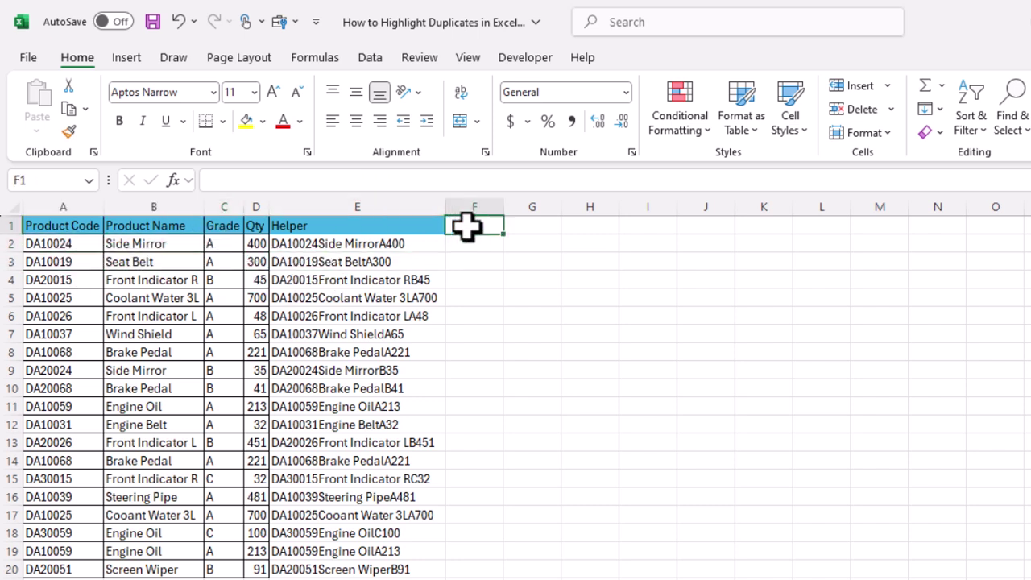
# Enter the Helper2 header in F1 and review the Helper formulas in E2 and E4
pyautogui.write('Helper2')
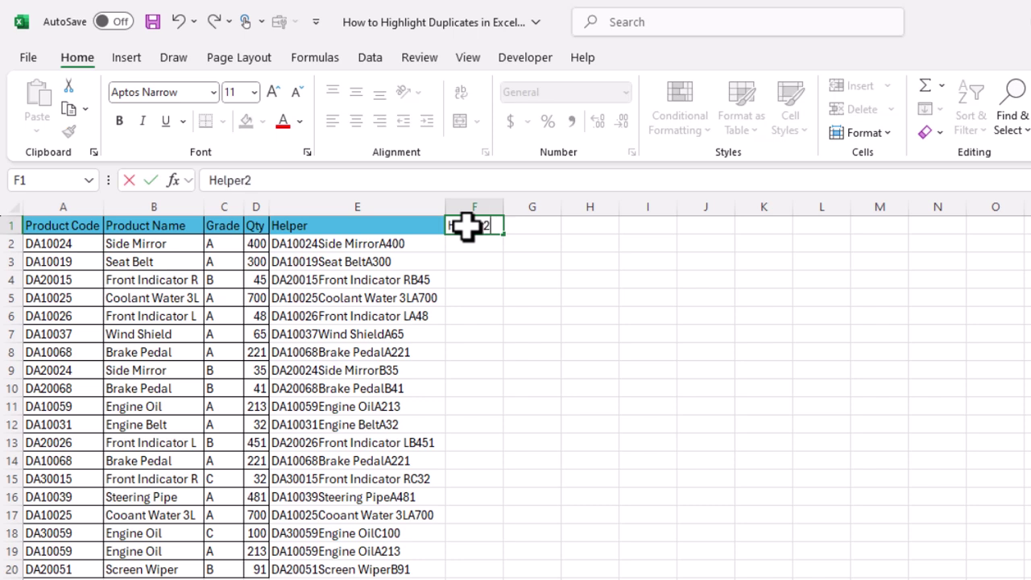
pyautogui.press('Return')
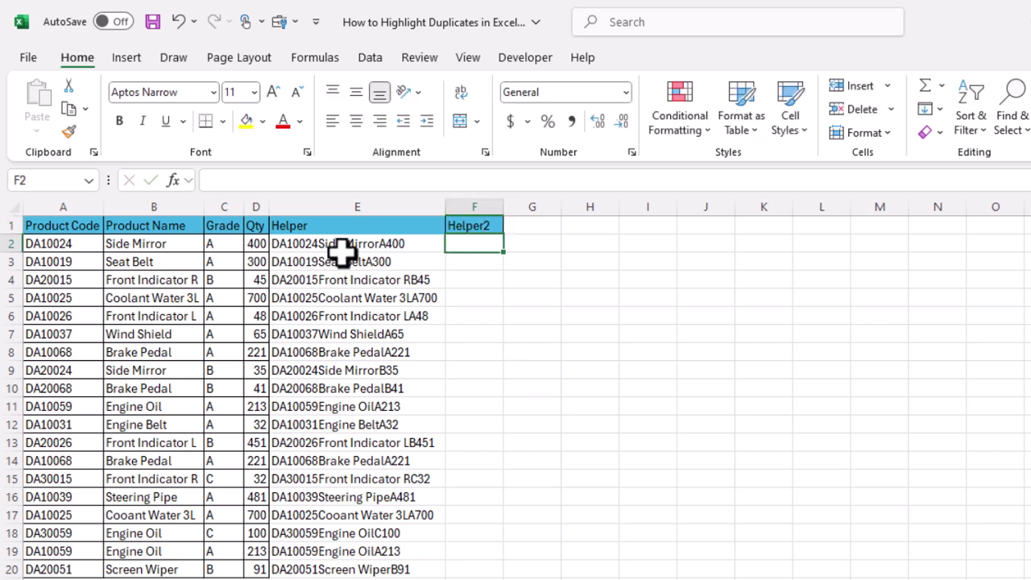
pyautogui.click(282, 242)
pyautogui.moveTo(87, 252); pyautogui.dragTo(214, 240)
pyautogui.click(346, 282)
# Enter =COUNTIF($E$2:$E$20,E2) in F2 with an absolute range
pyautogui.click(475, 245)
pyautogui.write('=countif')
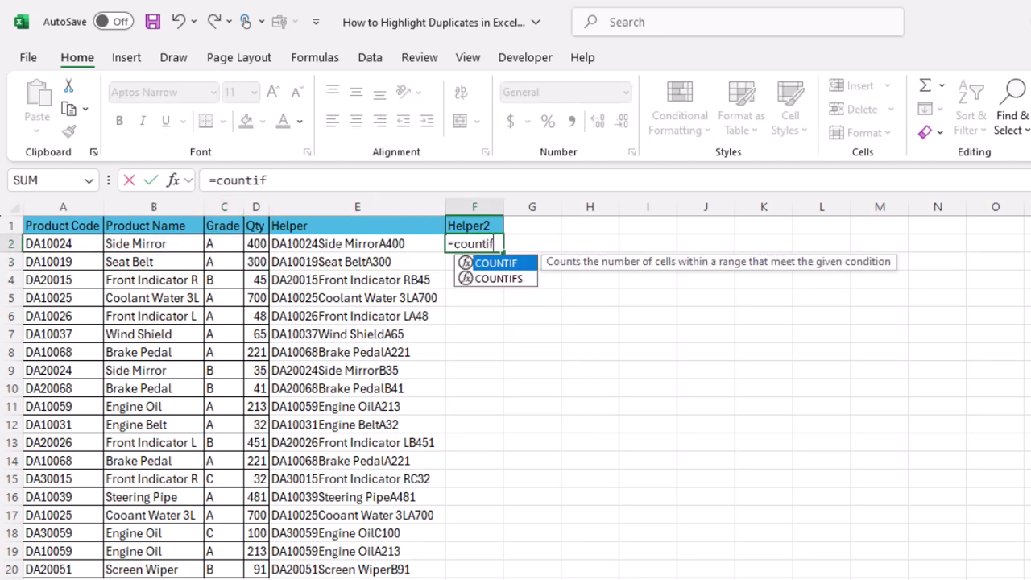
pyautogui.press('Tab')
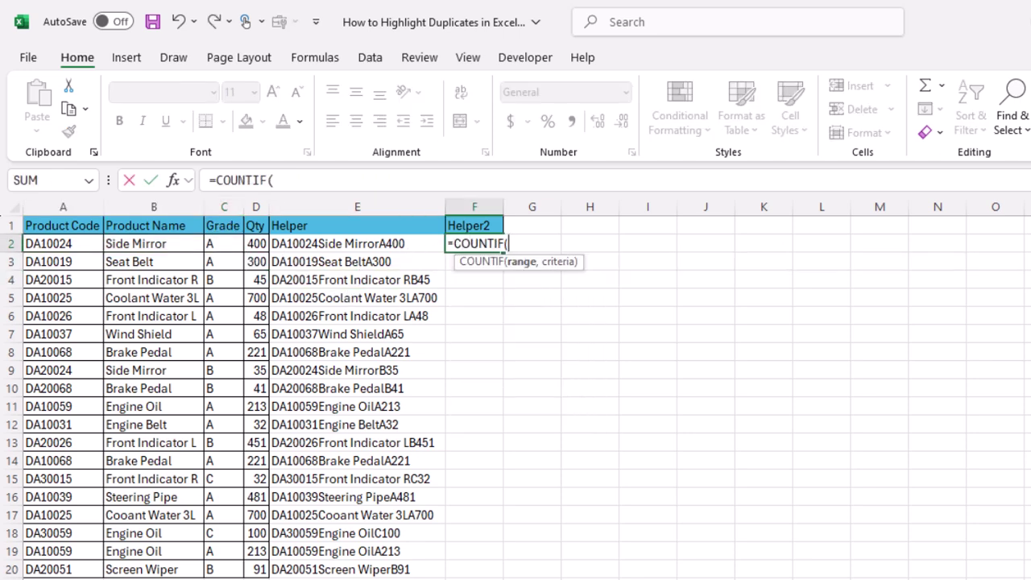
pyautogui.click(371, 234)
pyautogui.click(405, 246)
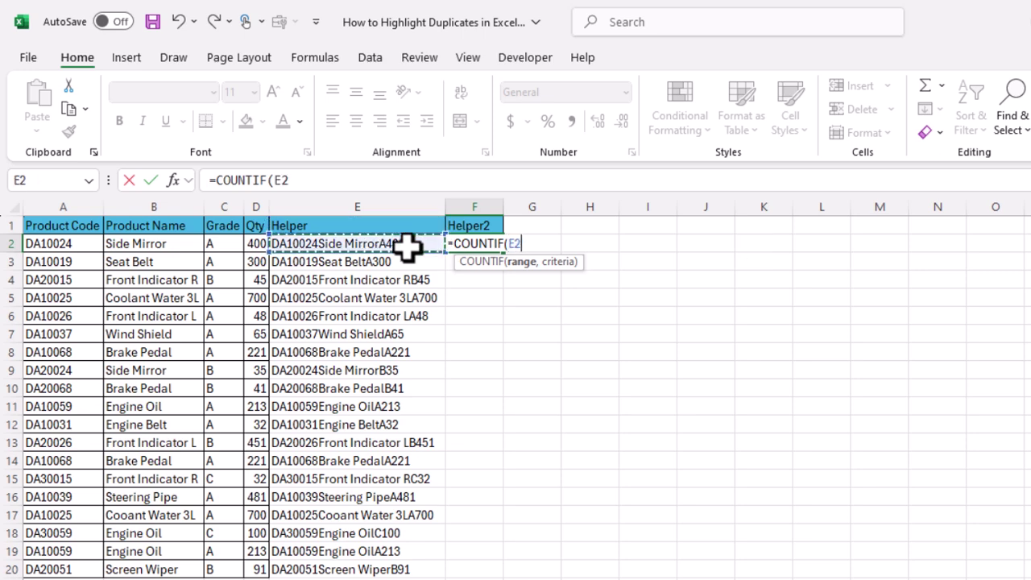
pyautogui.hotkey('ctrl', 'shift', 'Down')
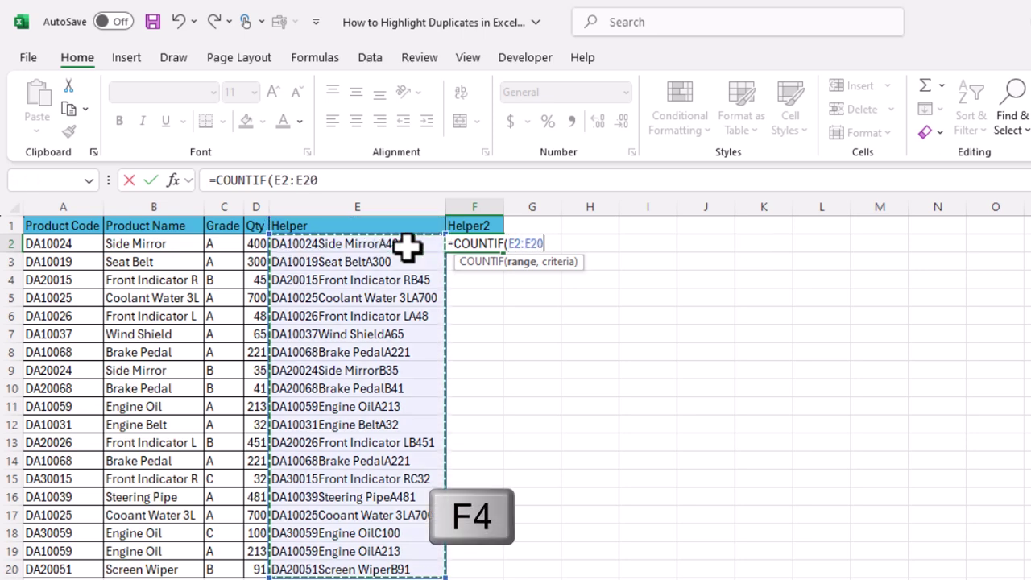
pyautogui.press('F4')
pyautogui.write(',')
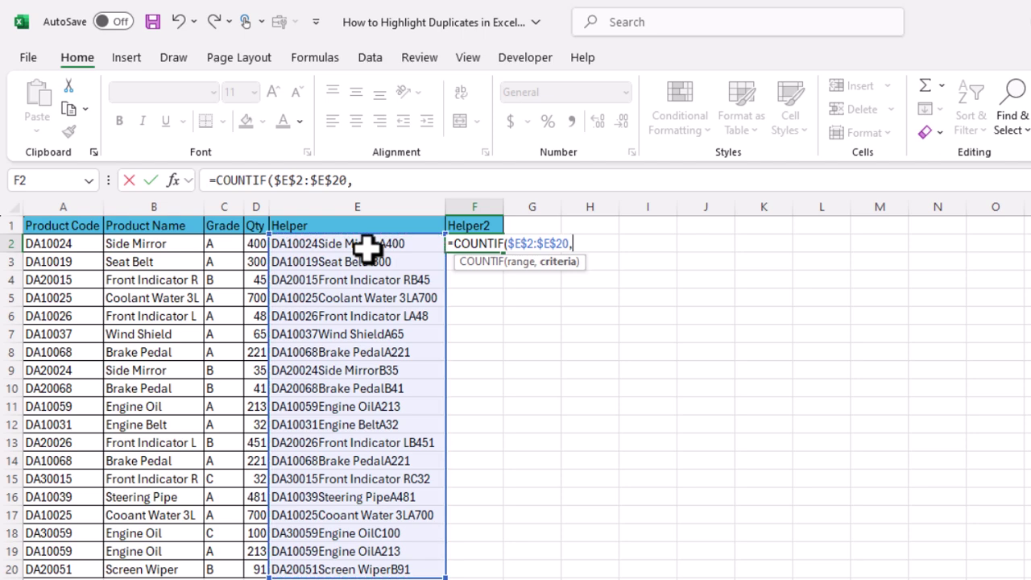
pyautogui.click(369, 247)
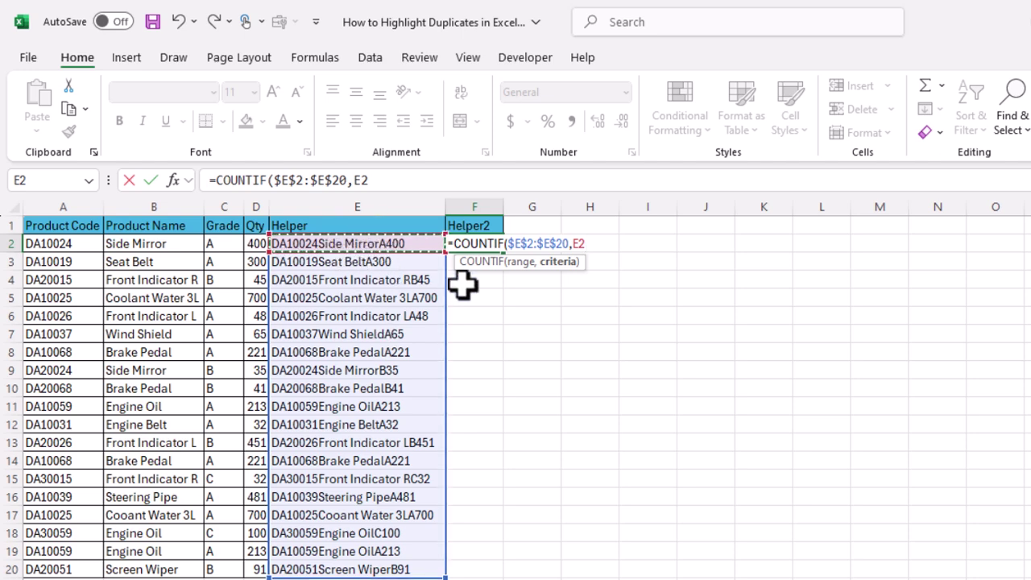
pyautogui.press('Return')
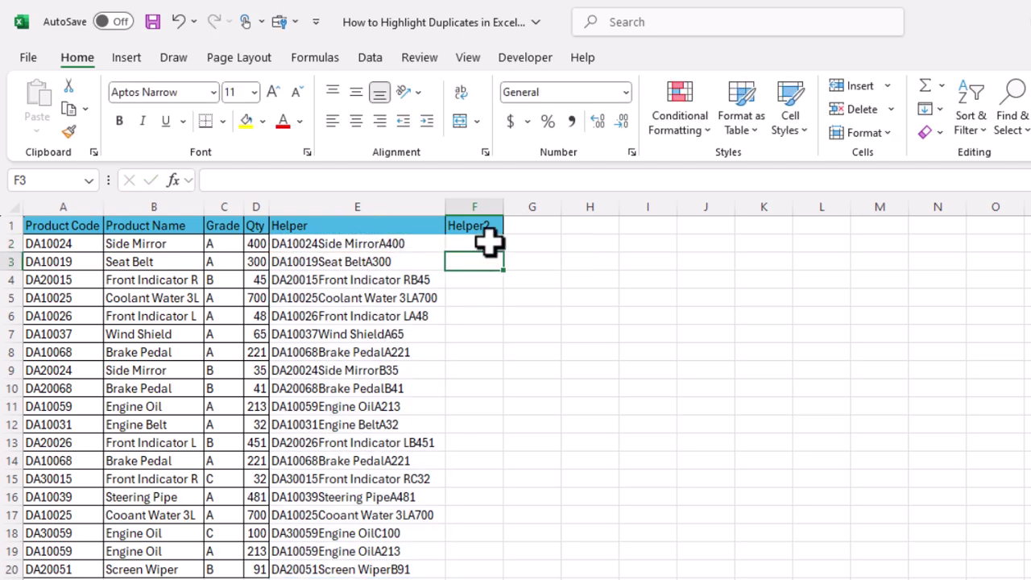
# Copy the COUNTIF formula down to F20, confirm row 8 counts 2, and select column F
pyautogui.click(493, 243)
pyautogui.doubleClick(502, 252)
pyautogui.moveTo(476, 248); pyautogui.dragTo(494, 419)
pyautogui.click(494, 278)
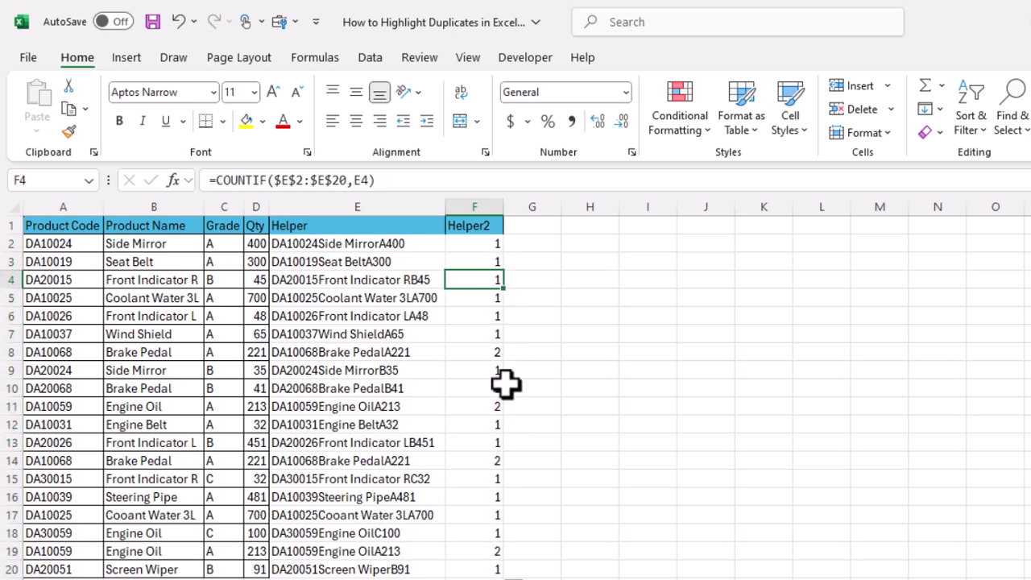
pyautogui.click(490, 348)
pyautogui.moveTo(495, 329); pyautogui.dragTo(44, 250)
pyautogui.moveTo(485, 359); pyautogui.dragTo(200, 348)
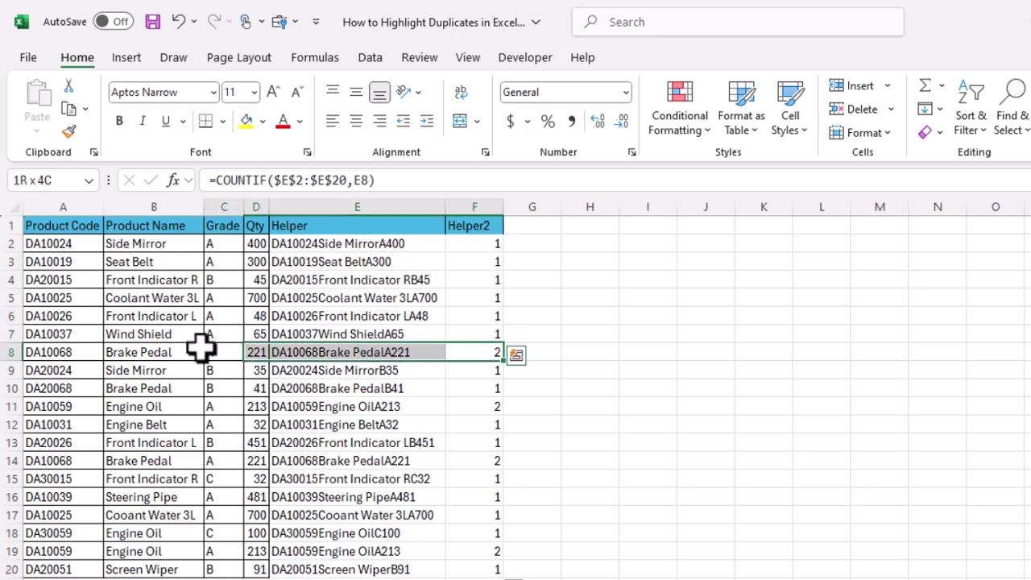
pyautogui.click(500, 441)
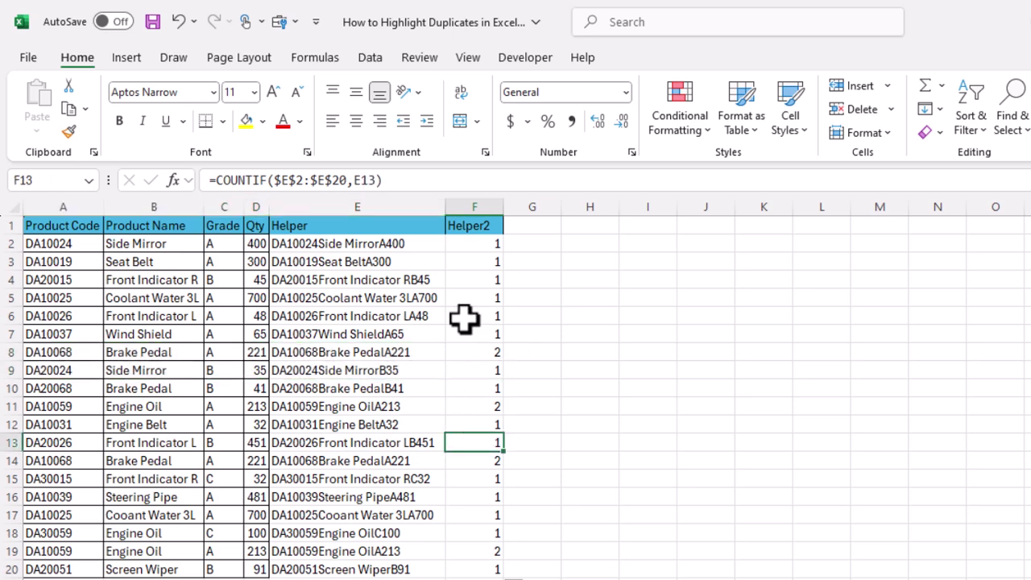
pyautogui.click(492, 201)
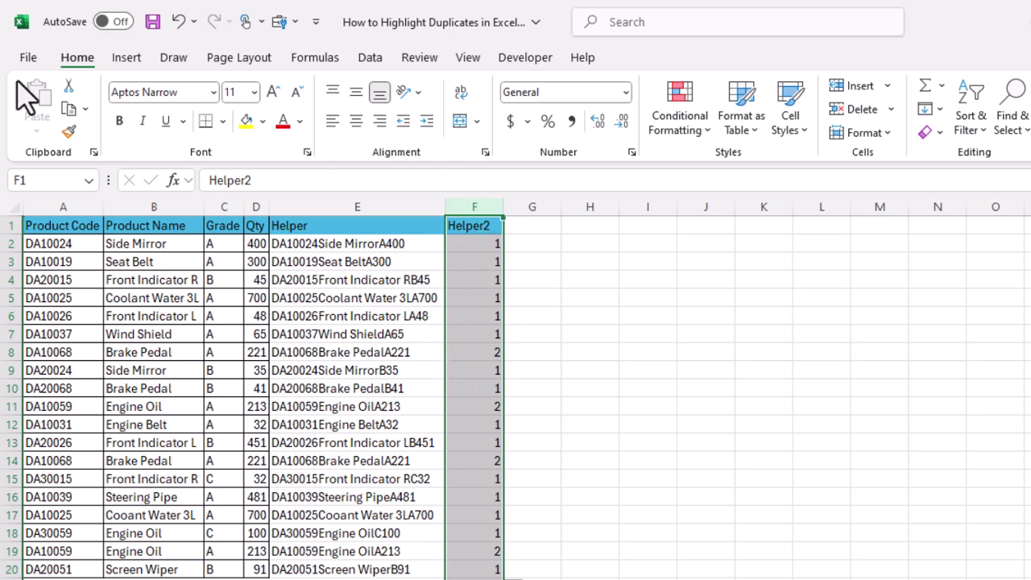
# Highlight Helper2 counts equal to 2 in light red, then inspect the Brake Pedal row 8
pyautogui.click(689, 121)
pyautogui.moveTo(715, 174)
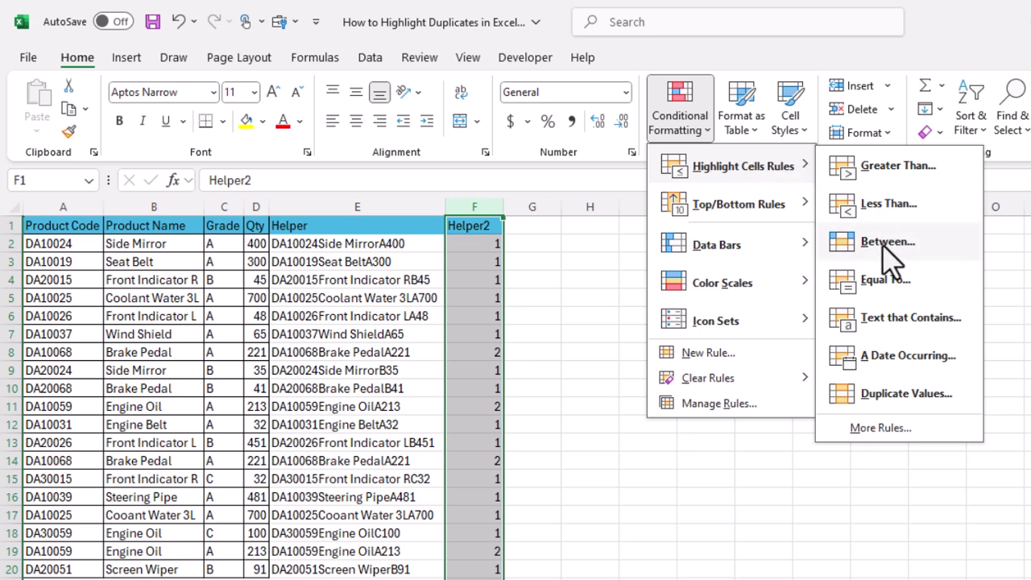
pyautogui.click(916, 296)
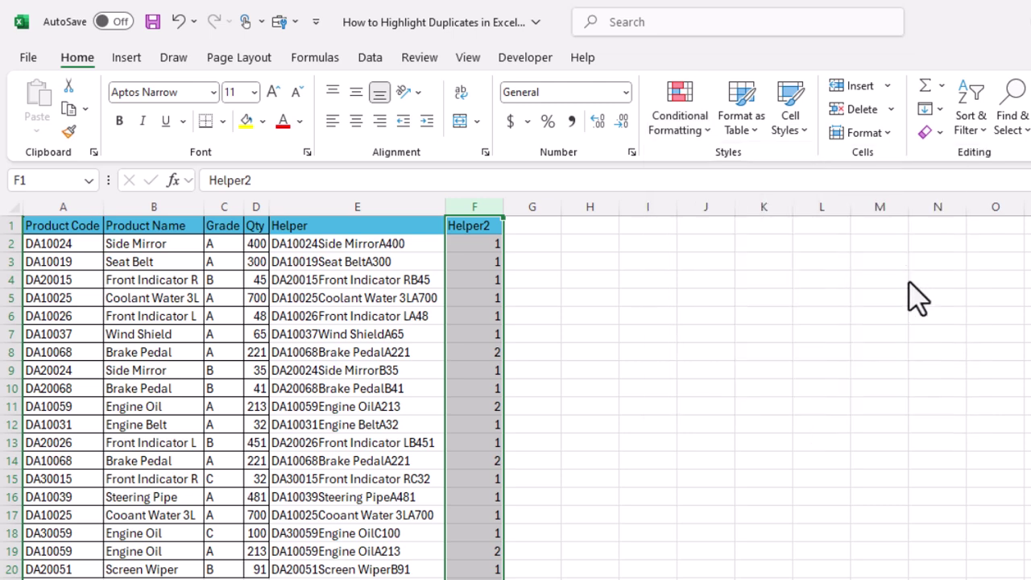
pyautogui.write('2')
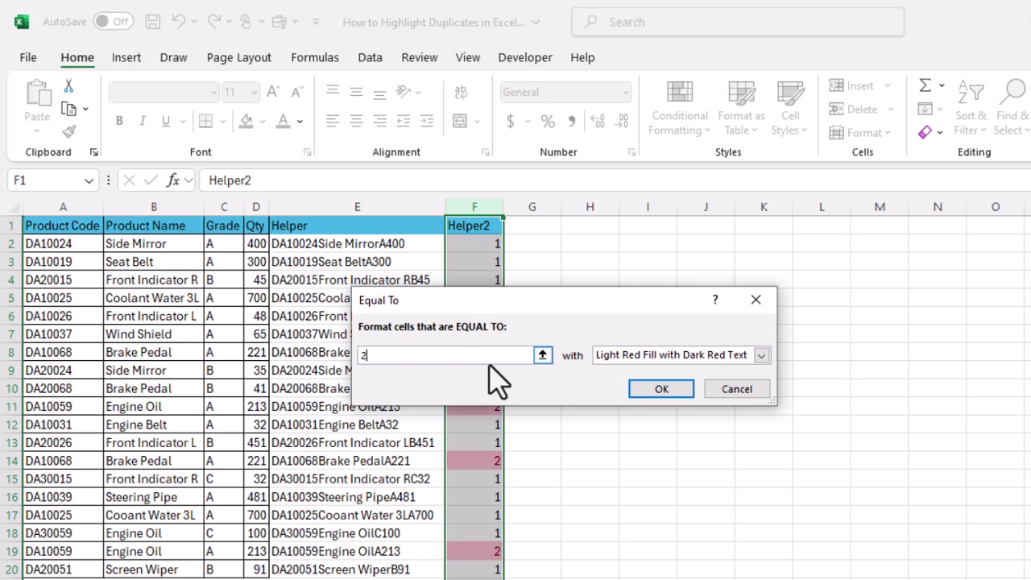
pyautogui.click(657, 390)
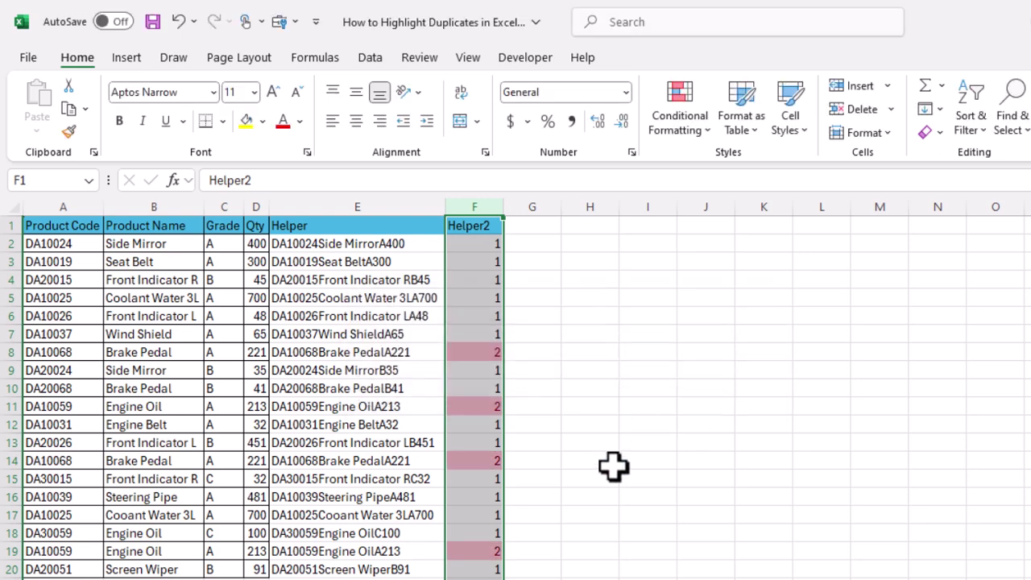
pyautogui.click(612, 465)
pyautogui.click(490, 354)
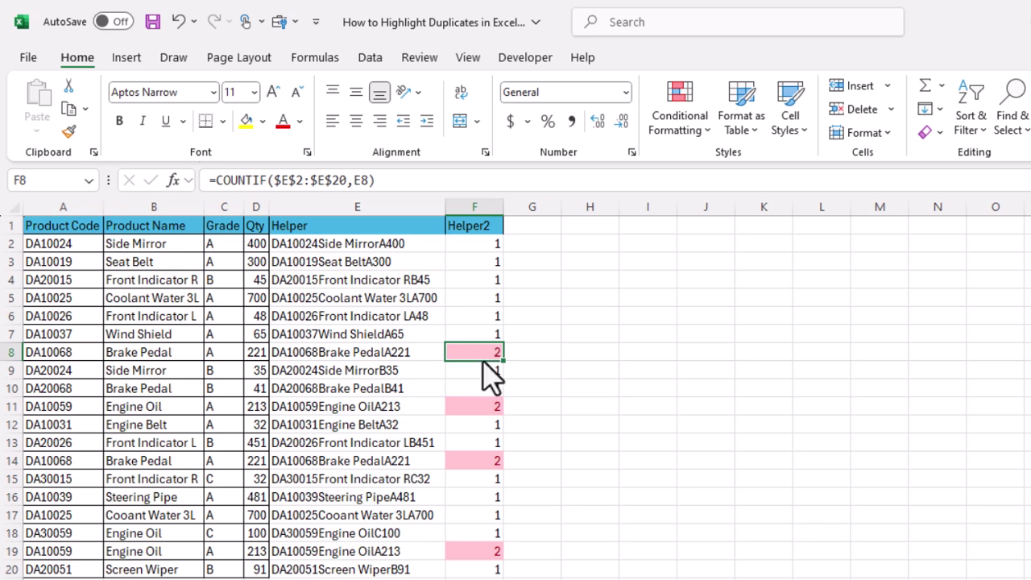
pyautogui.moveTo(482, 352); pyautogui.dragTo(40, 352)
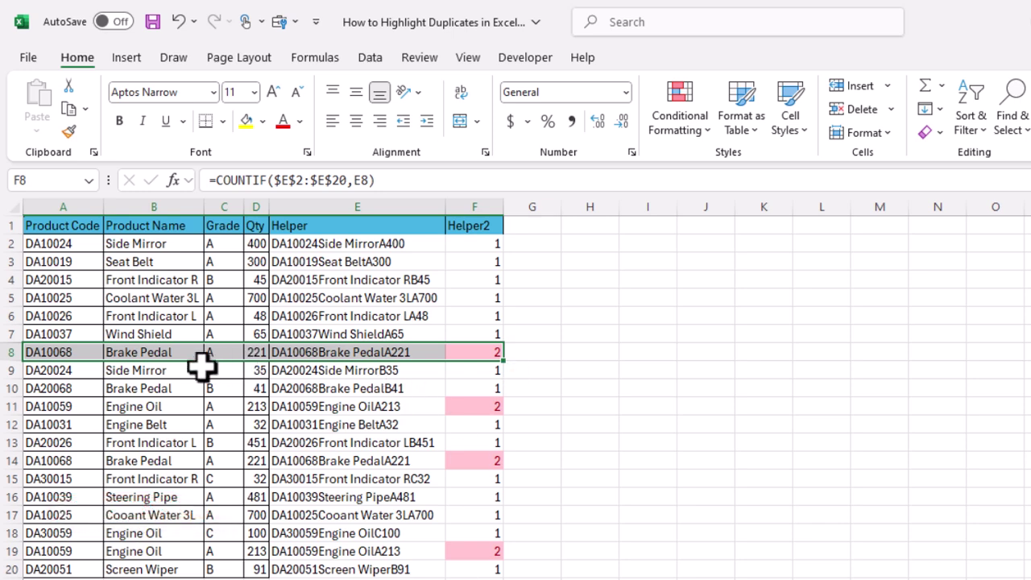
# Change F2 to =IF(COUNTIF($E$2:$E$20,E2)>1,"Duplicate Row","")
pyautogui.click(463, 243)
pyautogui.click(216, 180)
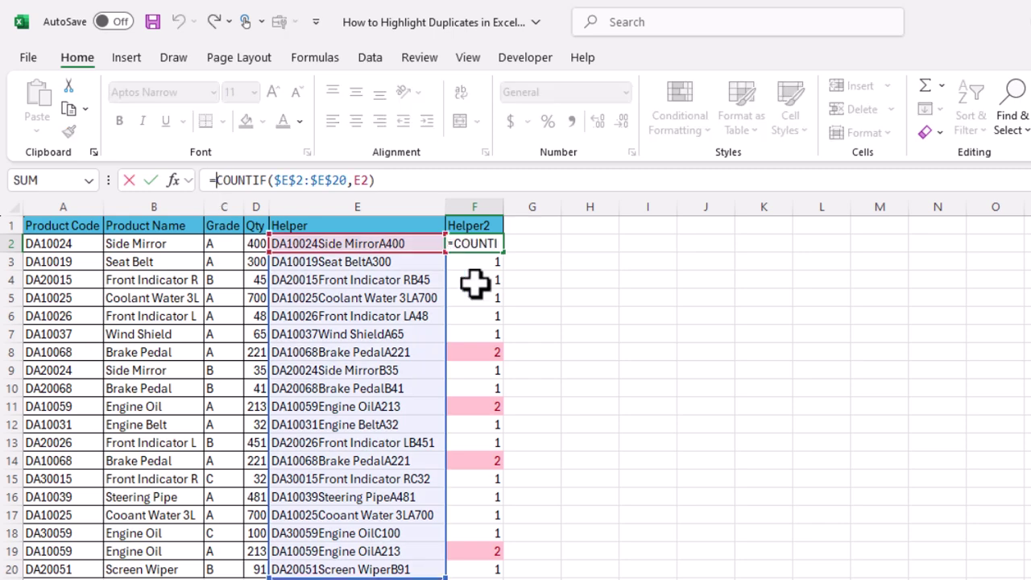
pyautogui.write('IF(')
pyautogui.press('Right')
pyautogui.press('Right')
pyautogui.press('Right')
pyautogui.press('Right')
pyautogui.press('Right')
pyautogui.press('Right')
pyautogui.press('Right')
pyautogui.press('Right')
pyautogui.press('Right')
pyautogui.press('Right')
pyautogui.press('Right')
pyautogui.press('Right')
pyautogui.press('Right')
pyautogui.press('Right')
pyautogui.press('Right')
pyautogui.press('Right')
pyautogui.press('Right')
pyautogui.press('Right')
pyautogui.press('Right')
pyautogui.press('Right')
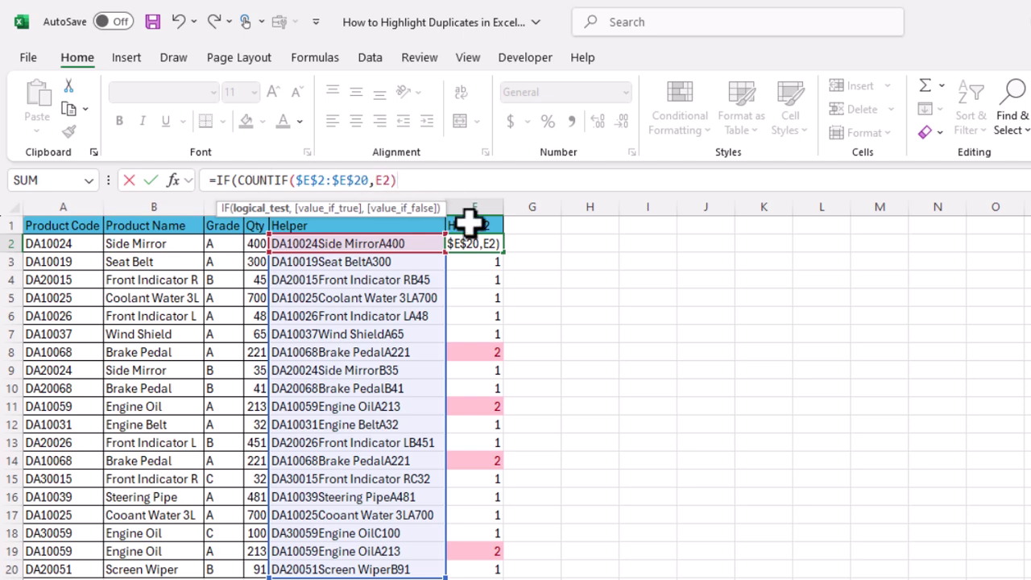
pyautogui.write(',"Duplicate')
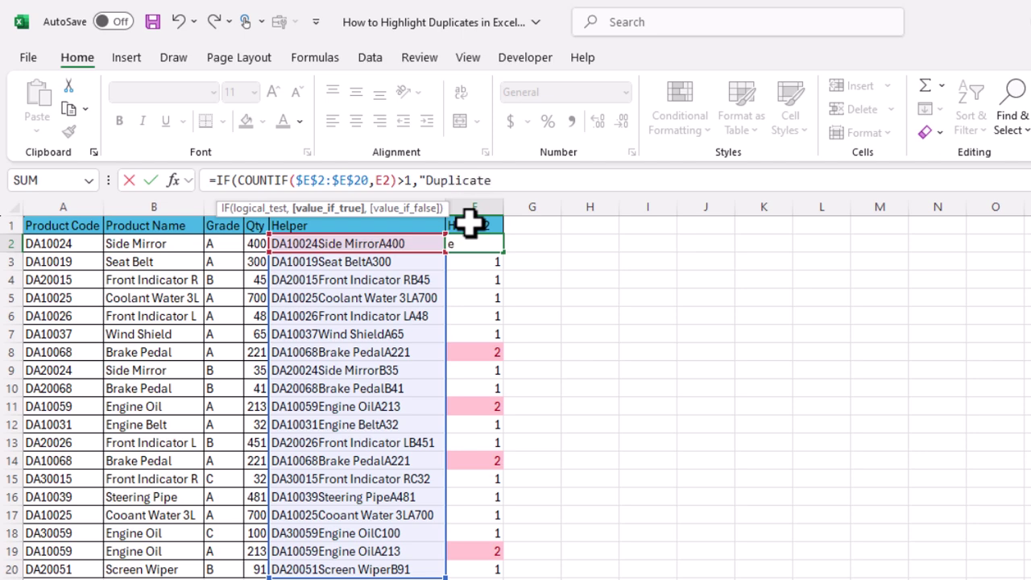
pyautogui.write('Row",')
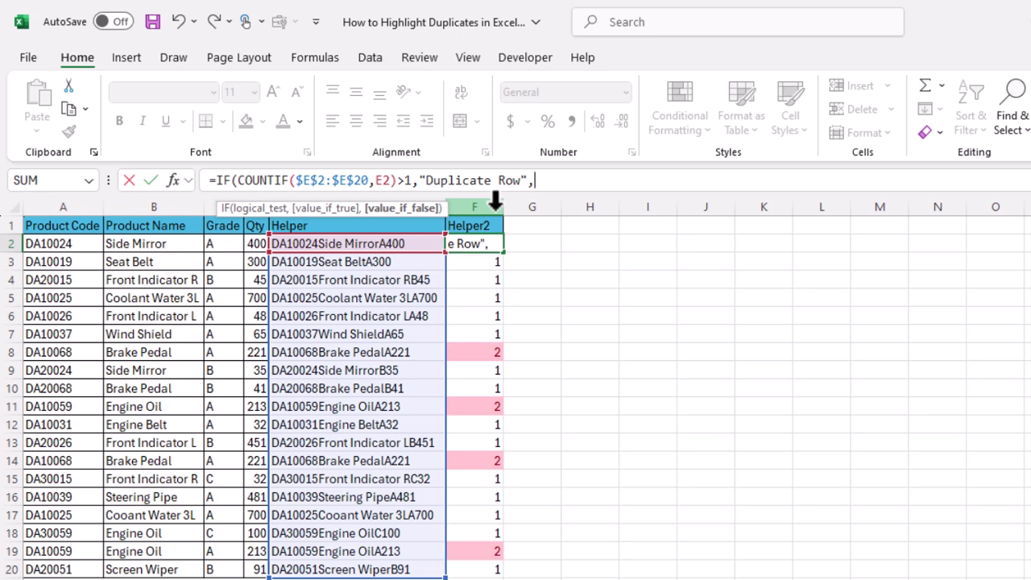
pyautogui.write('"")')
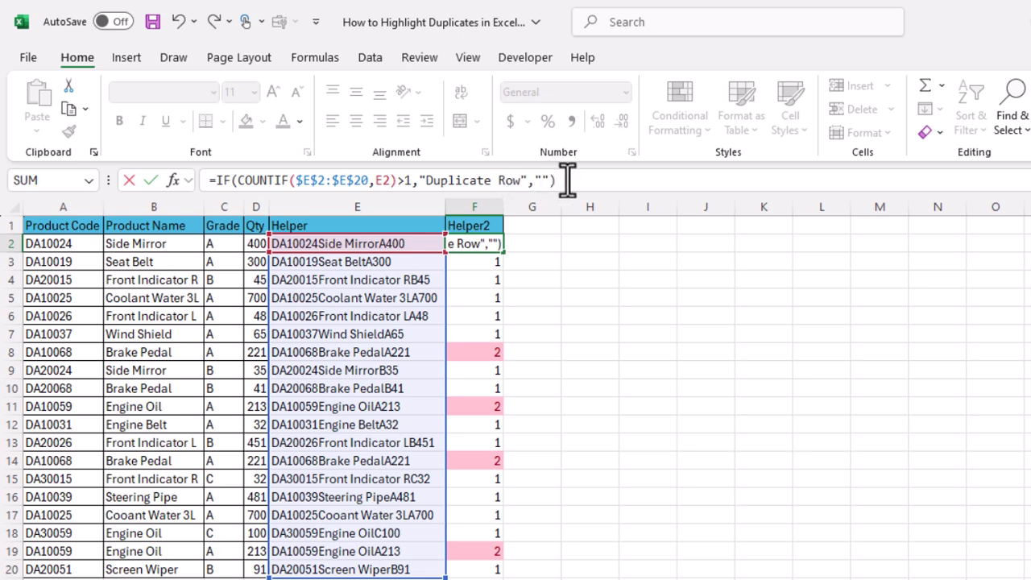
pyautogui.press('Return')
# Copy the IF formula down to F20 and auto-fit column F to show Duplicate Row
pyautogui.click(492, 244)
pyautogui.click(504, 257)
pyautogui.click(495, 246)
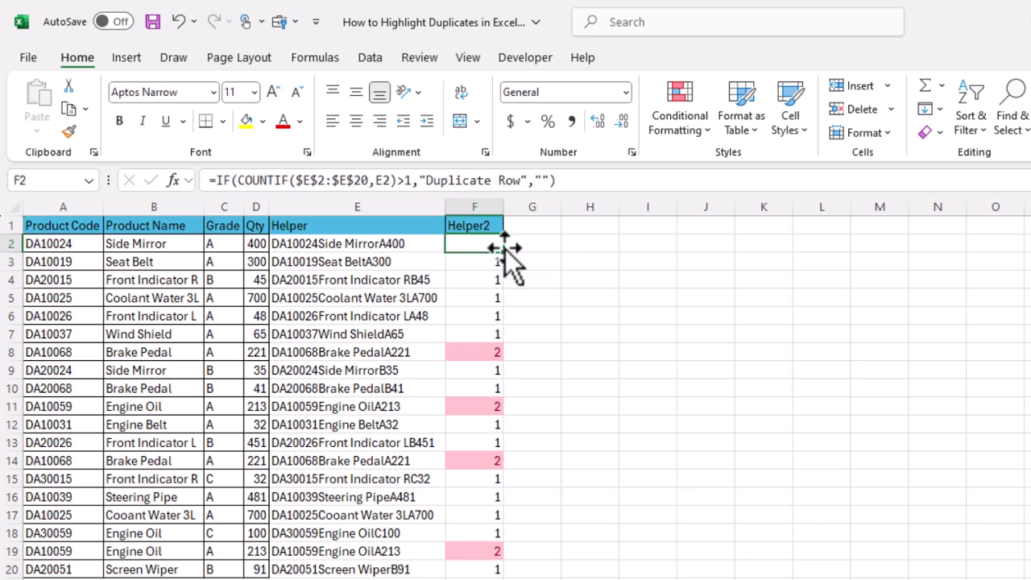
pyautogui.doubleClick(503, 252)
pyautogui.click(493, 280)
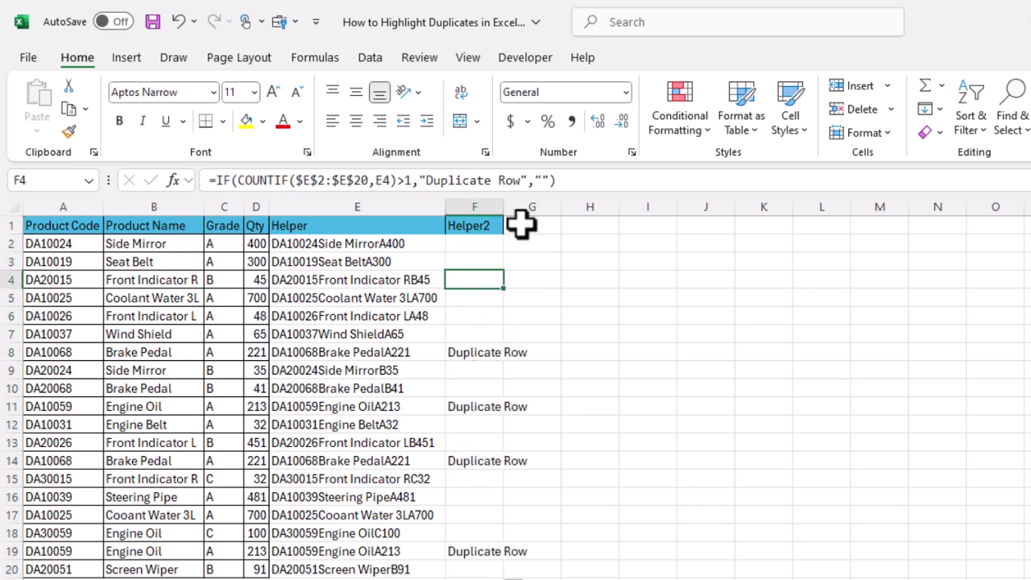
pyautogui.doubleClick(503, 206)
pyautogui.moveTo(495, 353); pyautogui.dragTo(23, 354)
pyautogui.click(500, 425)
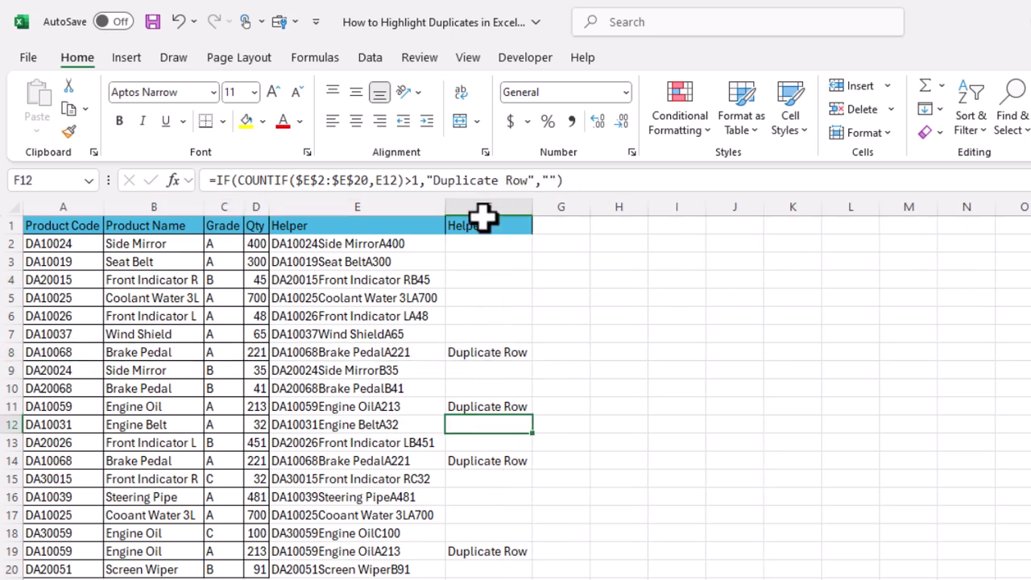
# Clear the old conditional formatting rules from column F
pyautogui.click(486, 206)
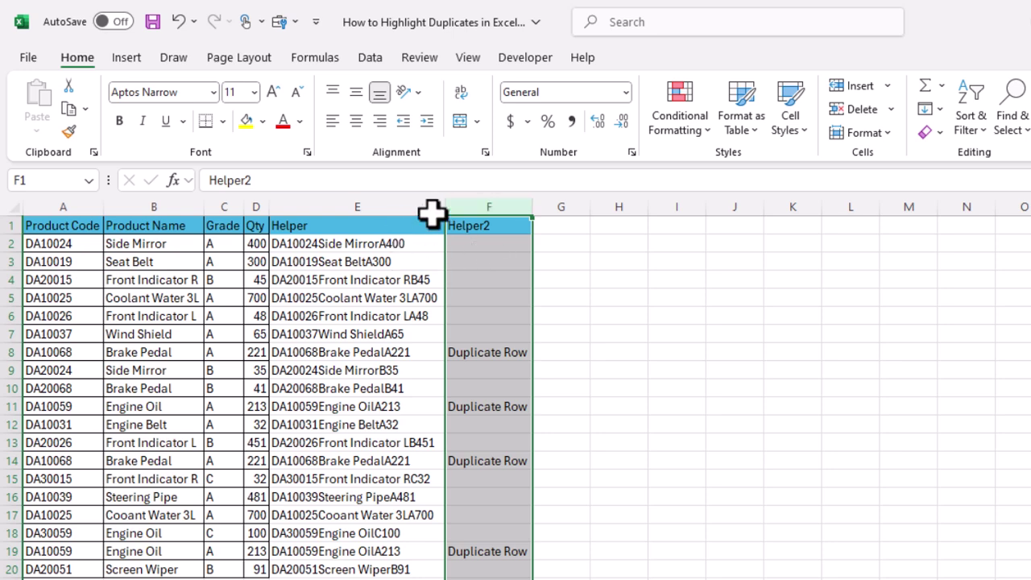
pyautogui.click(701, 125)
pyautogui.moveTo(757, 377)
pyautogui.click(908, 382)
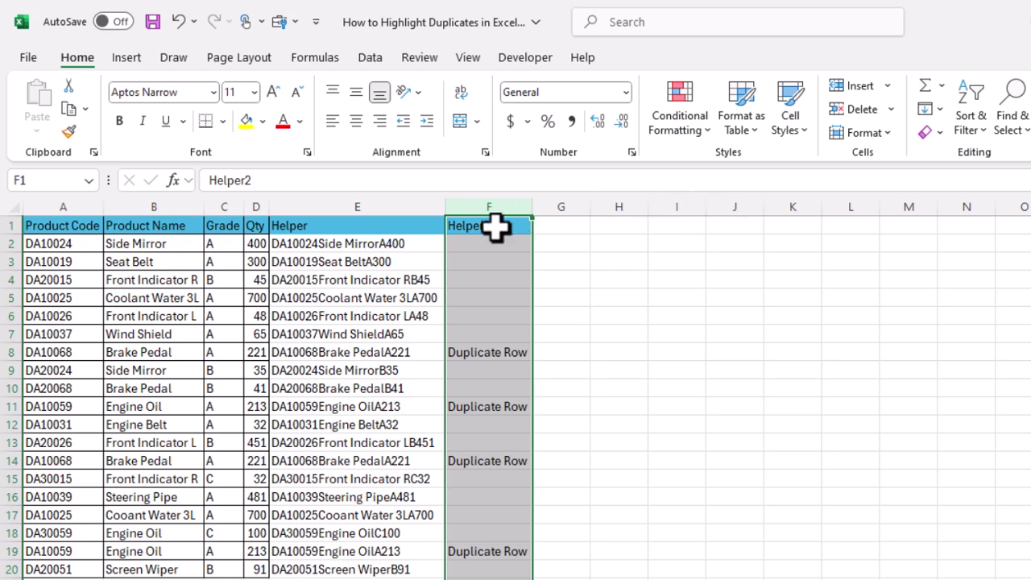
# Add an Equal To highlight rule for Duplicate Row with light red fill and dark red text
pyautogui.click(682, 121)
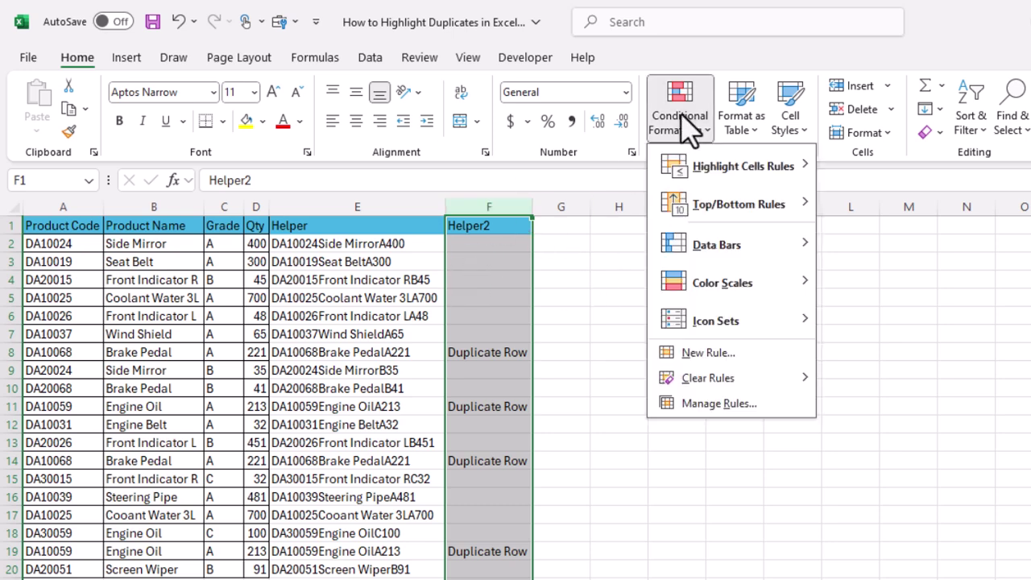
pyautogui.moveTo(702, 187)
pyautogui.click(886, 280)
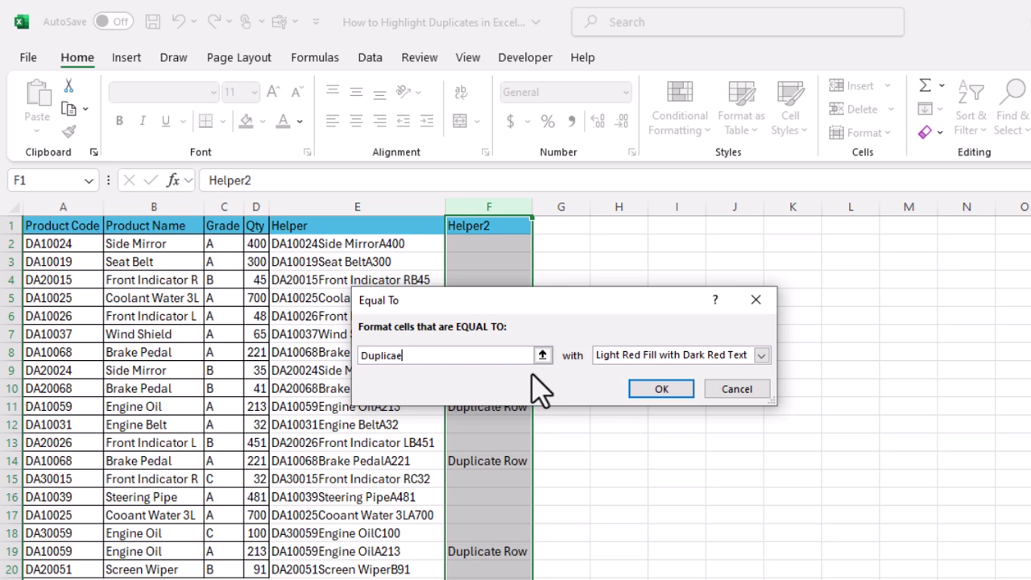
pyautogui.write('Duplicate Row')
pyautogui.click(662, 389)
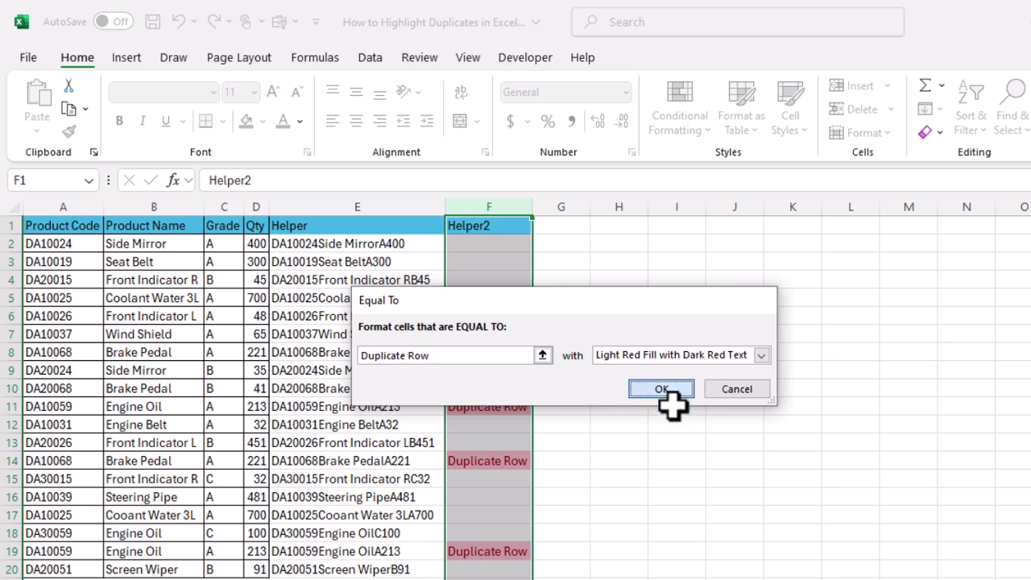
# Inspect the highlighted duplicate rows 8, 11 and 14
pyautogui.click(640, 443)
pyautogui.moveTo(479, 348); pyautogui.dragTo(26, 352)
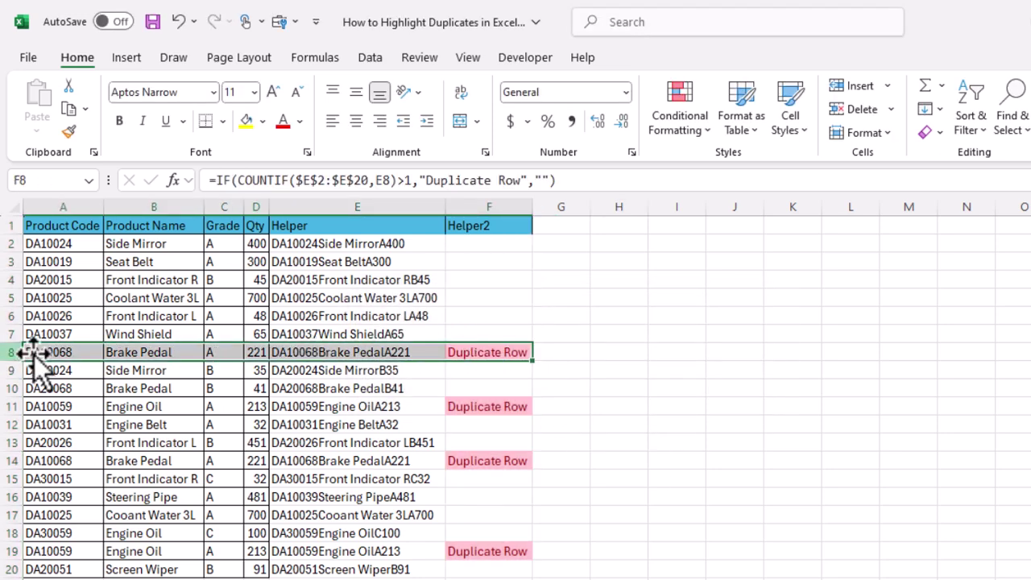
pyautogui.moveTo(510, 409); pyautogui.dragTo(3, 407)
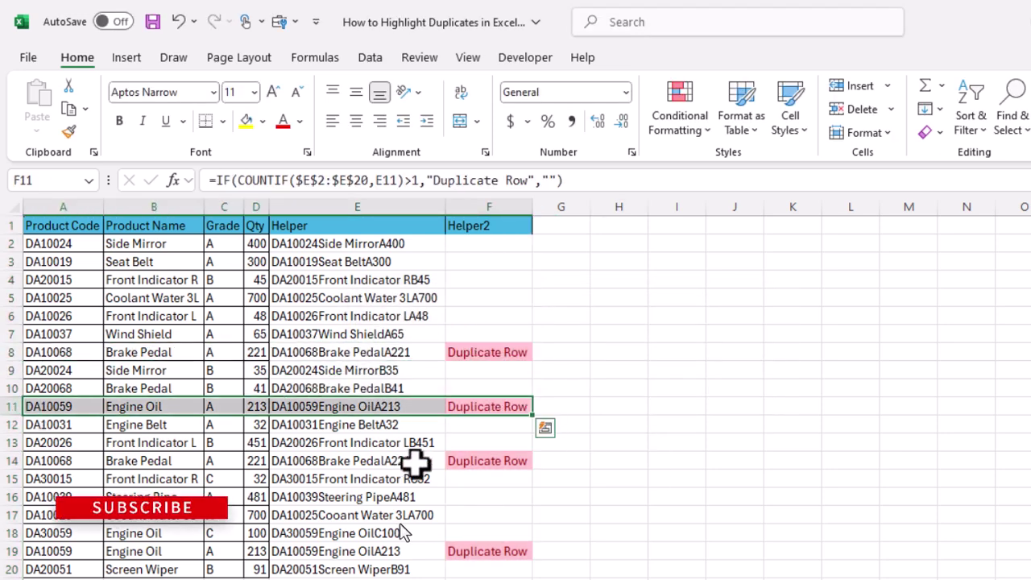
pyautogui.moveTo(491, 460); pyautogui.dragTo(3, 456)
pyautogui.click(511, 479)
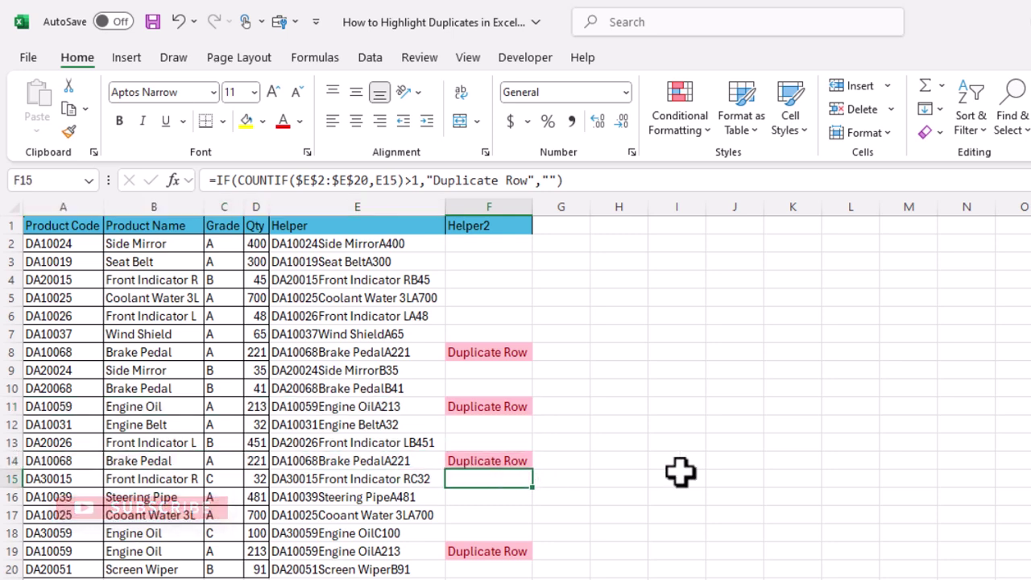
pyautogui.moveTo(512, 358); pyautogui.dragTo(69, 364)
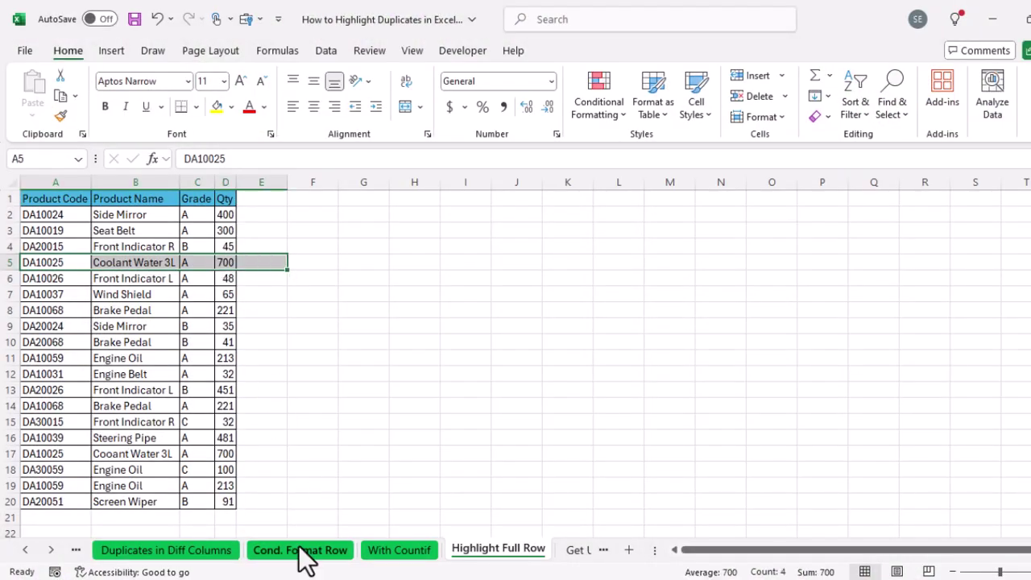
# Review the Brake Pedal and Engine Oil duplicate rows on the Cond. Format Row and With Countif sheets
pyautogui.click(299, 551)
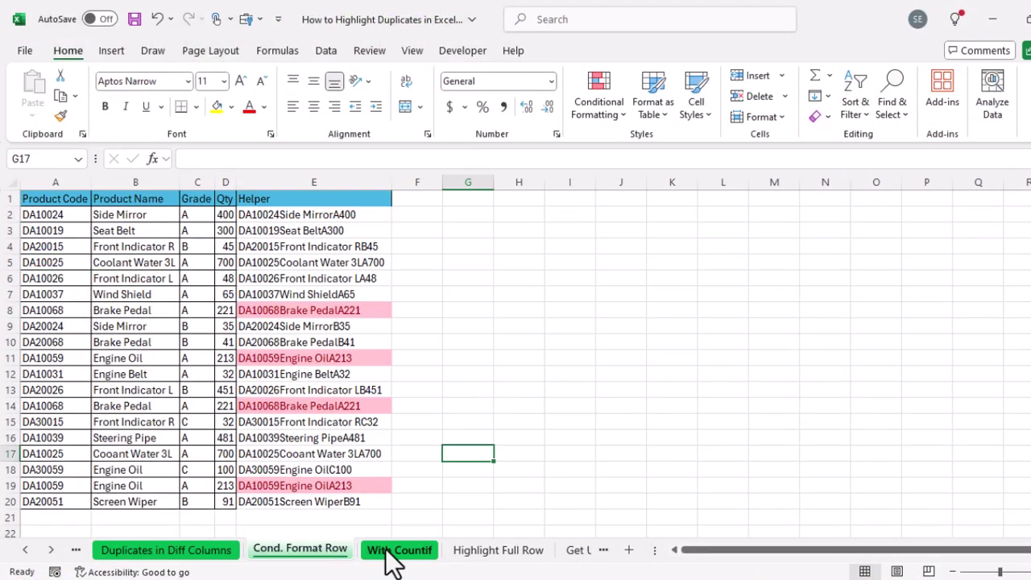
pyautogui.click(355, 314)
pyautogui.click(53, 310)
pyautogui.moveTo(53, 310); pyautogui.dragTo(230, 310)
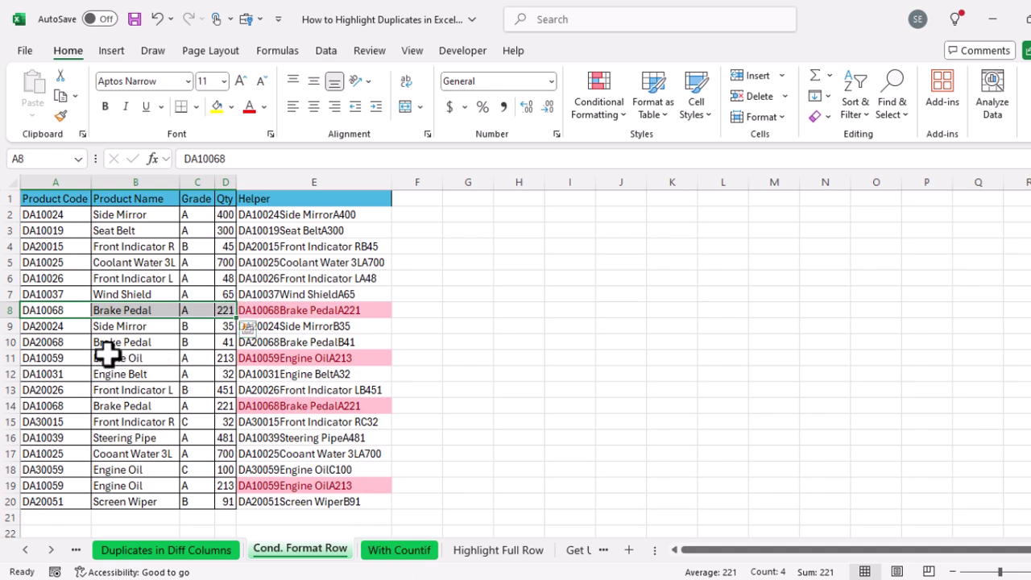
pyautogui.moveTo(107, 352); pyautogui.dragTo(314, 357)
pyautogui.click(388, 549)
pyautogui.moveTo(96, 296); pyautogui.dragTo(7, 309)
pyautogui.moveTo(425, 359); pyautogui.dragTo(16, 360)
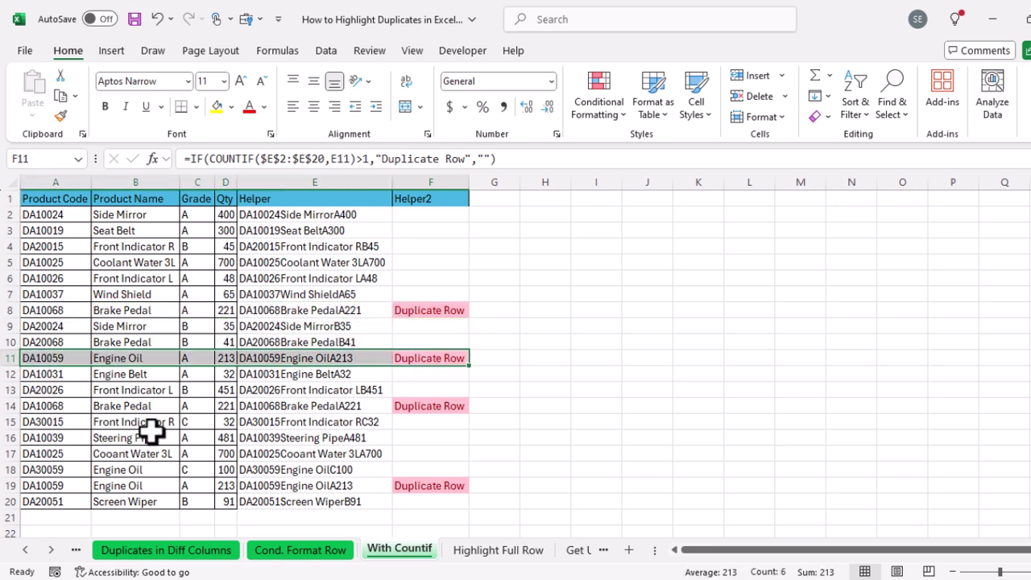
# Switch to the Highlight Full Row sheet and look over the Coolant Water 3L row
pyautogui.click(491, 550)
pyautogui.click(364, 390)
pyautogui.moveTo(32, 262); pyautogui.dragTo(271, 264)
pyautogui.click(50, 294)
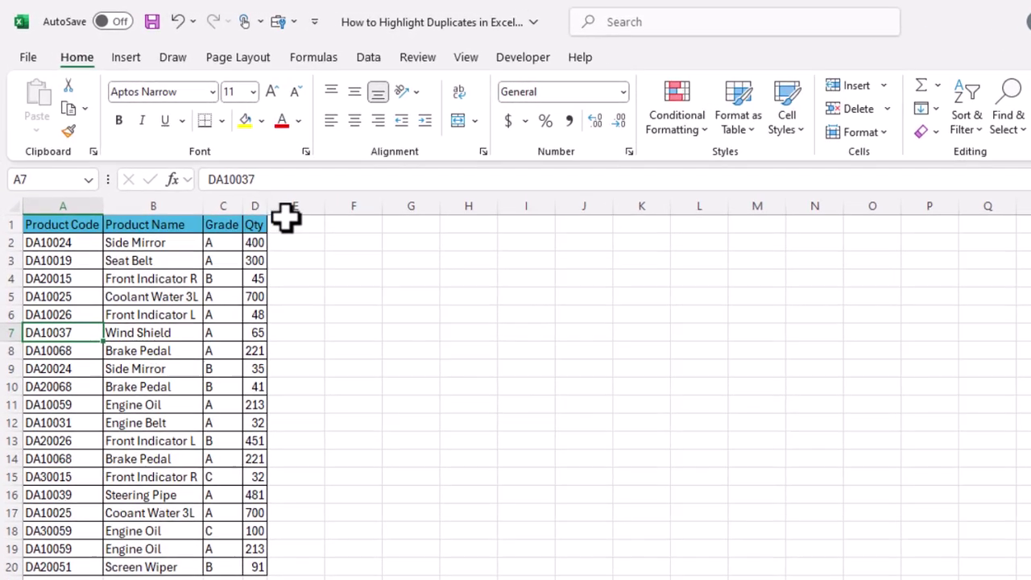
# Add a Helper header in E1 and a CONCATENATE formula in E2 joining the row's cells
pyautogui.click(270, 206)
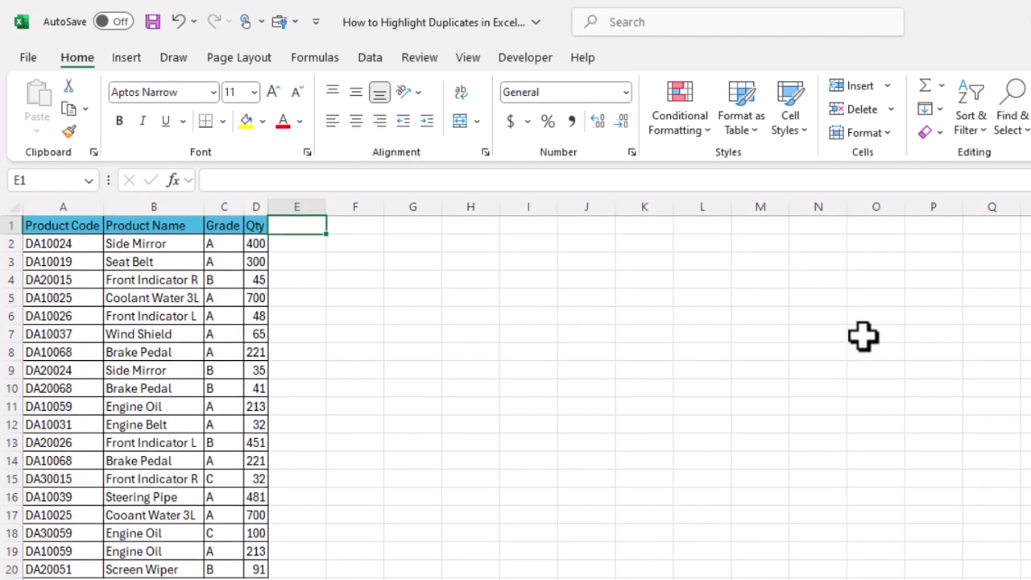
pyautogui.write('Helper')
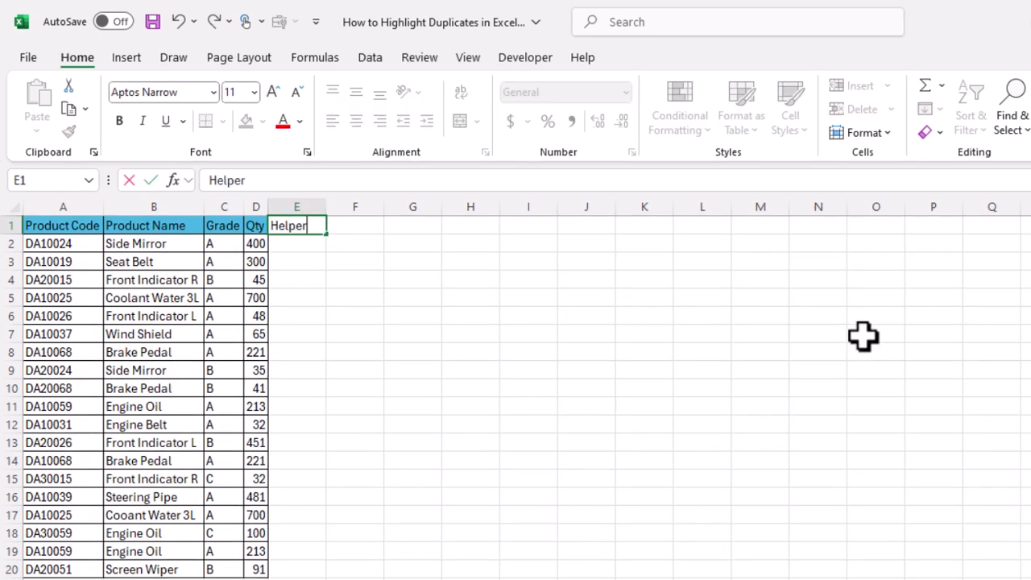
pyautogui.press('Return')
pyautogui.write('Conca')
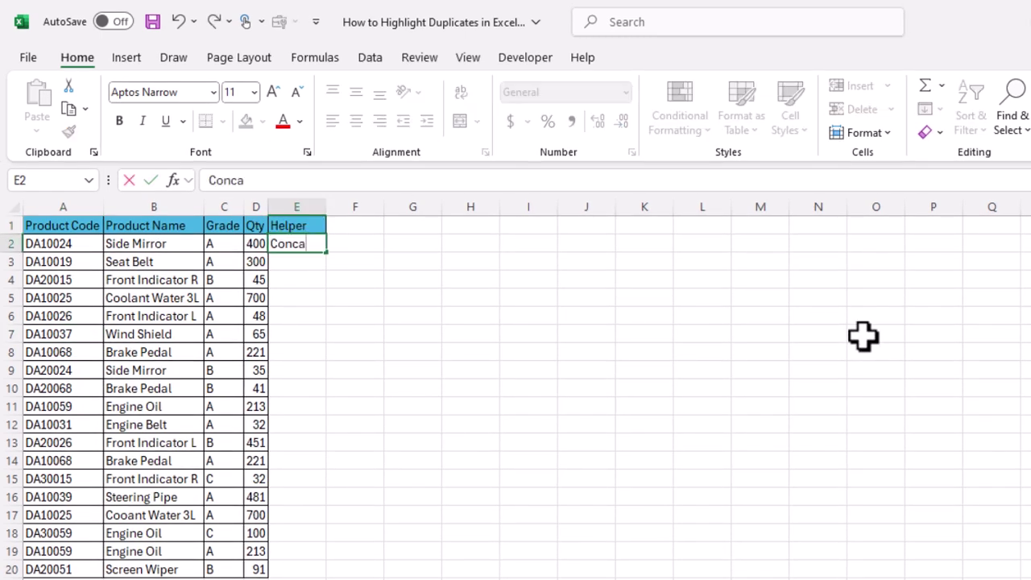
pyautogui.write('=Concate')
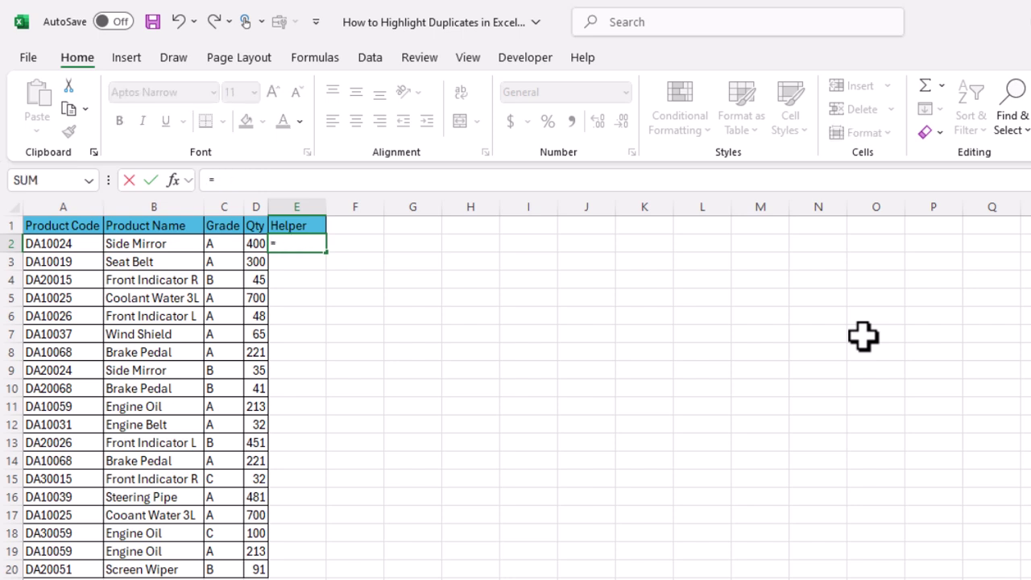
pyautogui.press('Tab')
pyautogui.press('Left')
pyautogui.press('Left')
pyautogui.press('Left')
pyautogui.press('Left')
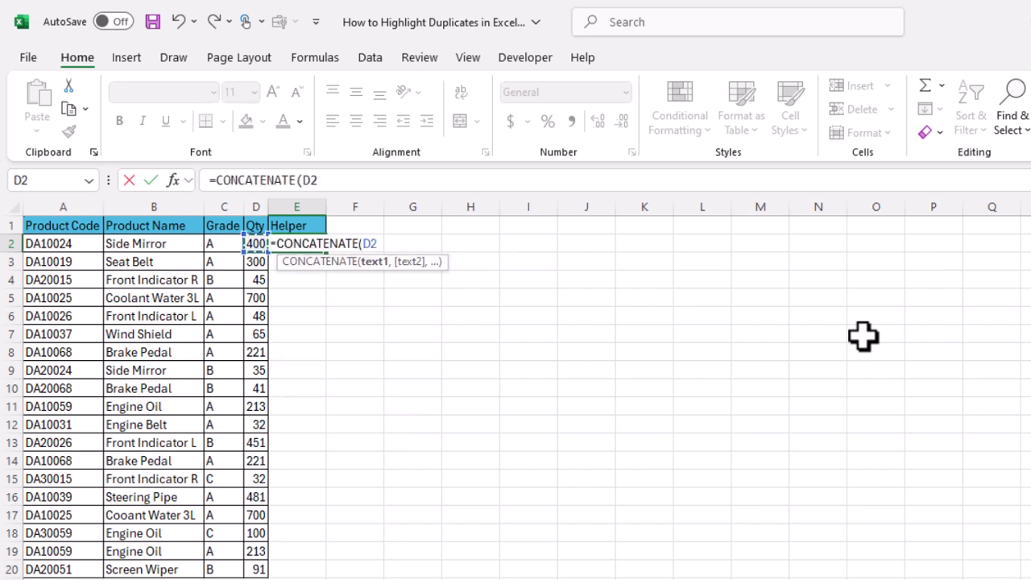
pyautogui.write(',')
pyautogui.click(168, 224)
pyautogui.click(144, 246)
pyautogui.write(',')
pyautogui.click(237, 241)
pyautogui.write(',')
pyautogui.press('Return')
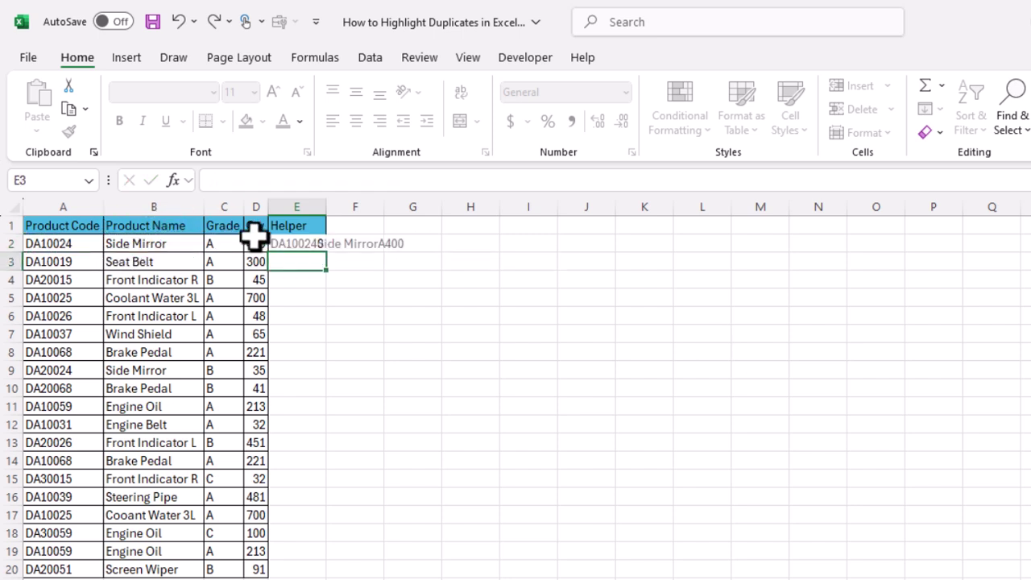
# Fill the Helper formula to row 20, auto-fit column E, and select A2:E20
pyautogui.click(321, 243)
pyautogui.doubleClick(329, 255)
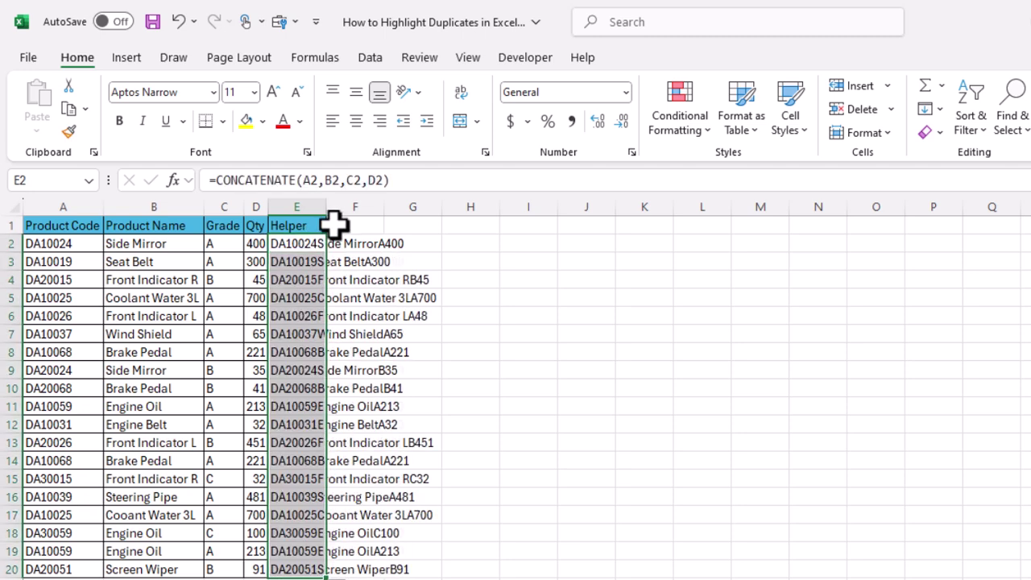
pyautogui.doubleClick(326, 208)
pyautogui.moveTo(71, 248); pyautogui.dragTo(323, 441)
pyautogui.moveTo(69, 245); pyautogui.dragTo(331, 564)
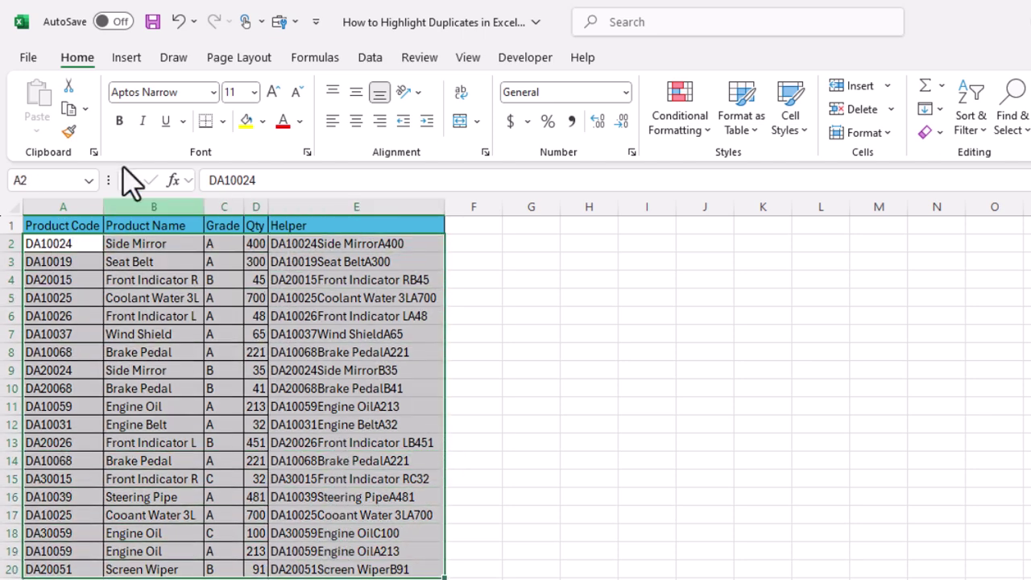
# Start a new conditional formatting rule that uses a formula
pyautogui.click(694, 139)
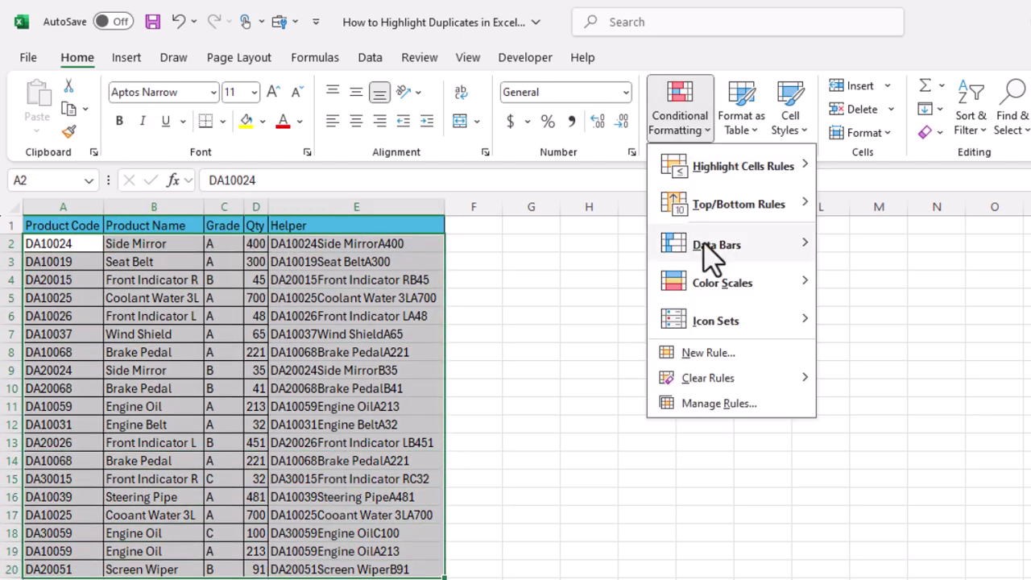
pyautogui.click(719, 355)
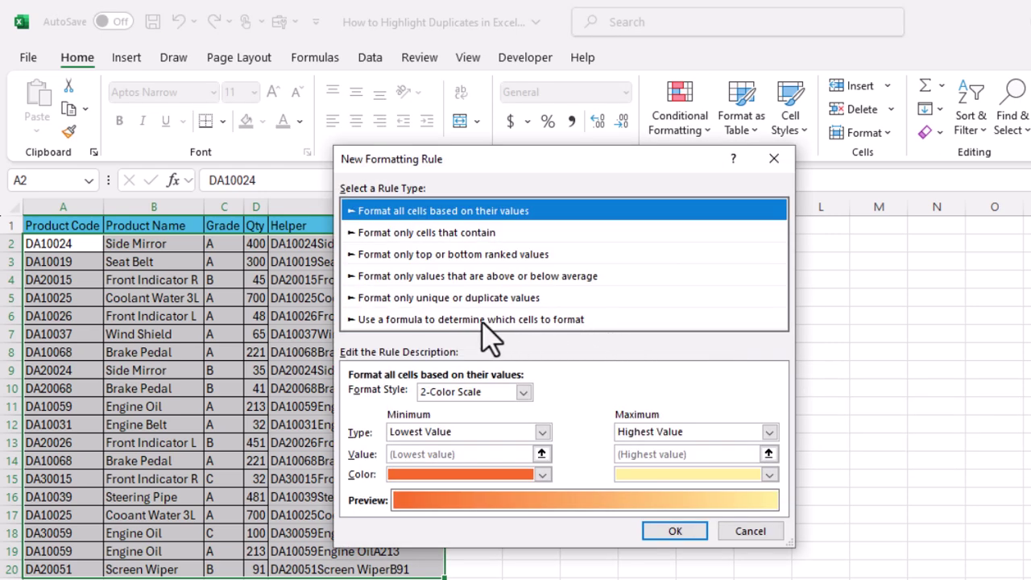
pyautogui.click(485, 321)
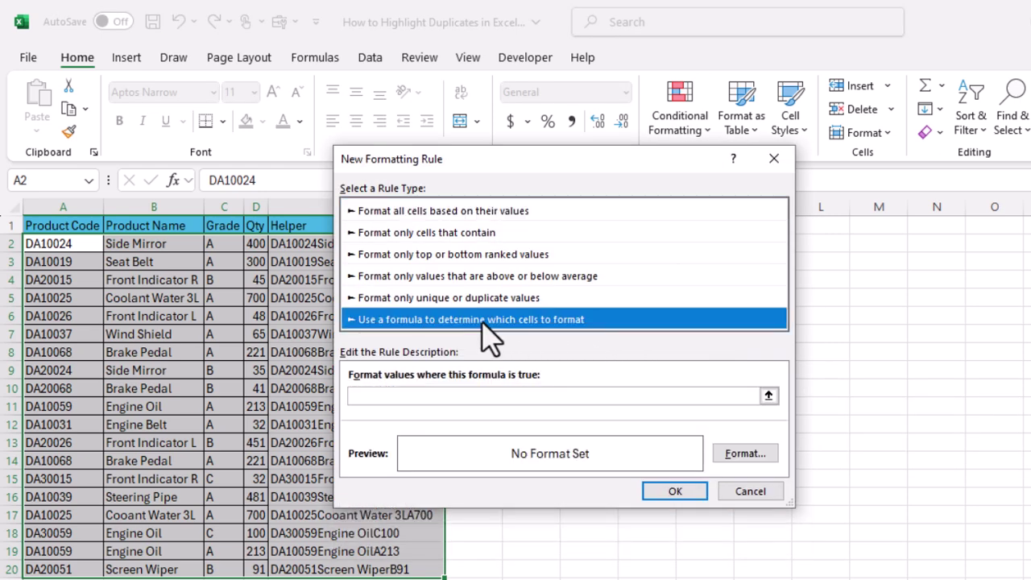
pyautogui.click(426, 395)
# Enter =countifs($E$2:$E$20,$E2)>1 as the rule formula
pyautogui.moveTo(560, 166); pyautogui.dragTo(706, 175)
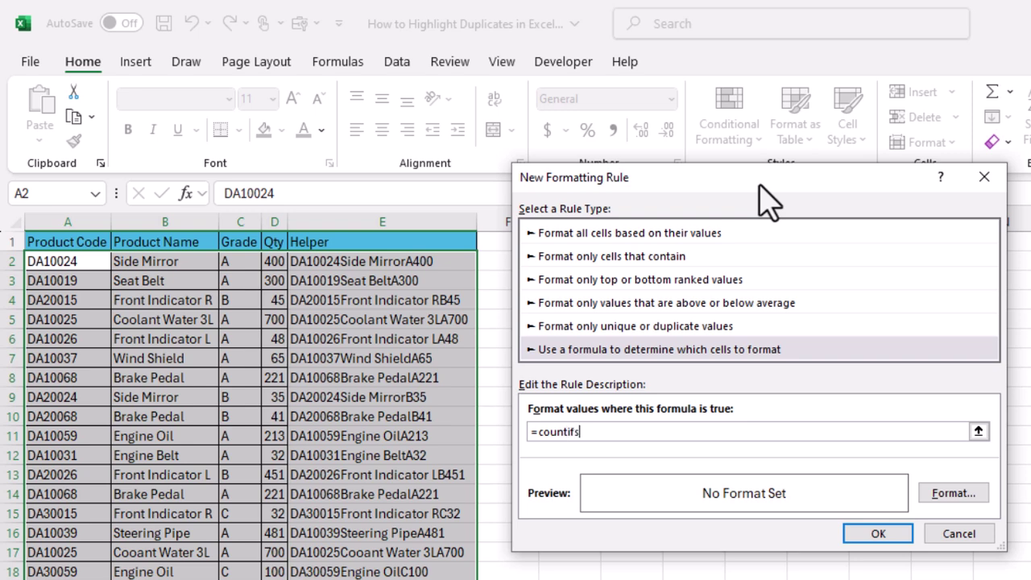
pyautogui.moveTo(421, 267); pyautogui.dragTo(423, 577)
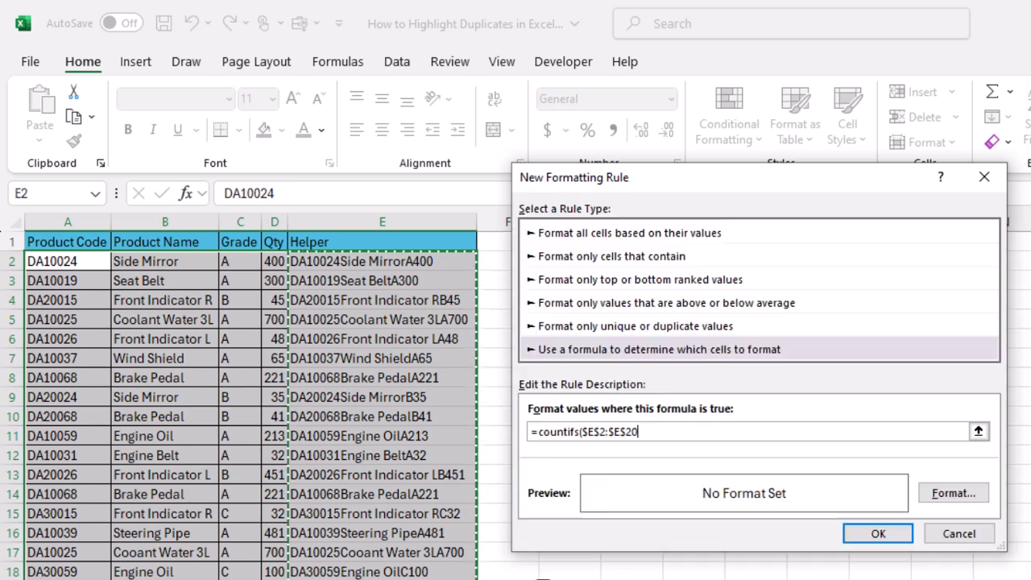
pyautogui.write(',')
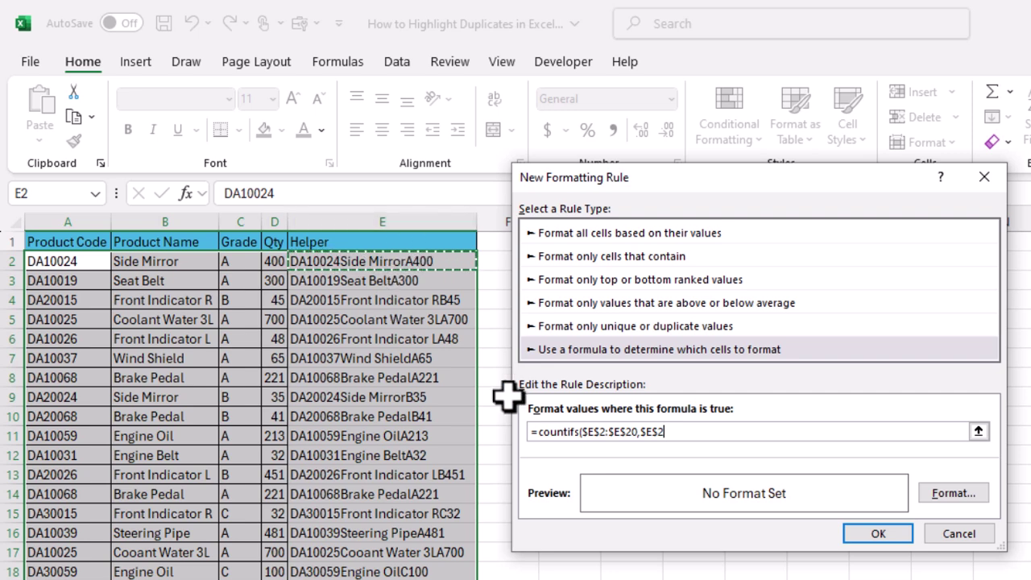
pyautogui.press('F4')
pyautogui.press('F4')
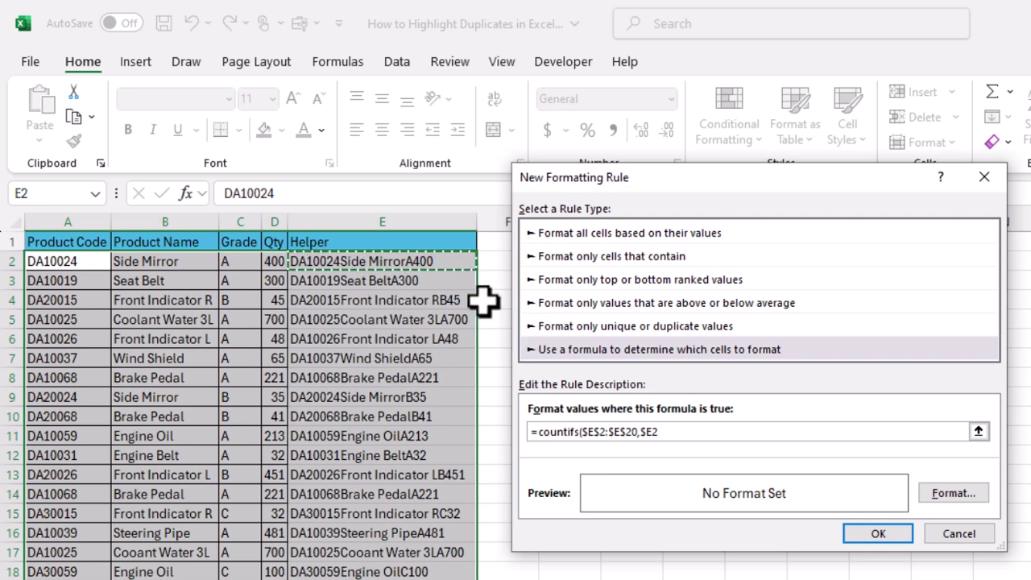
pyautogui.write(')')
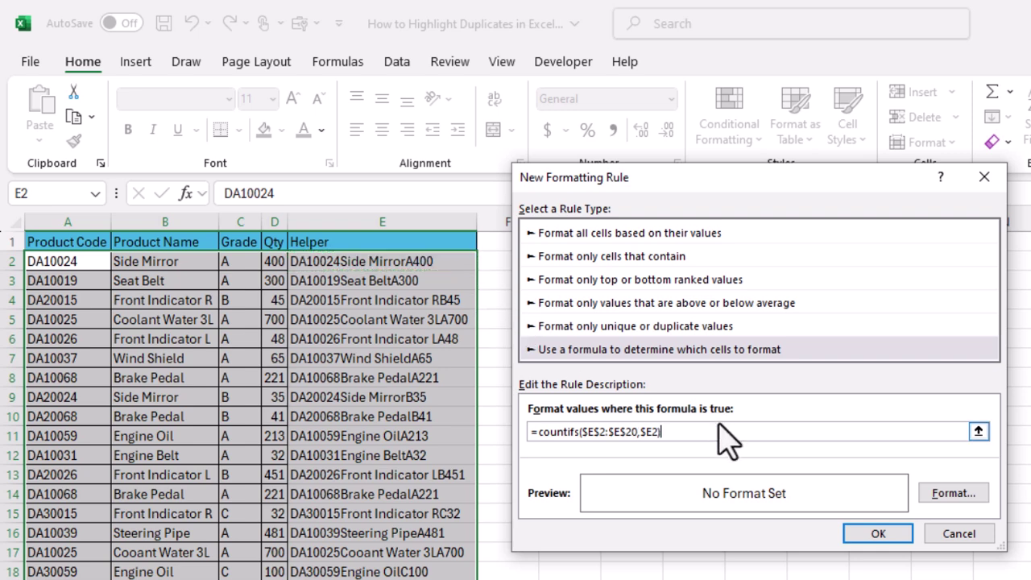
pyautogui.write('>1')
pyautogui.click(949, 499)
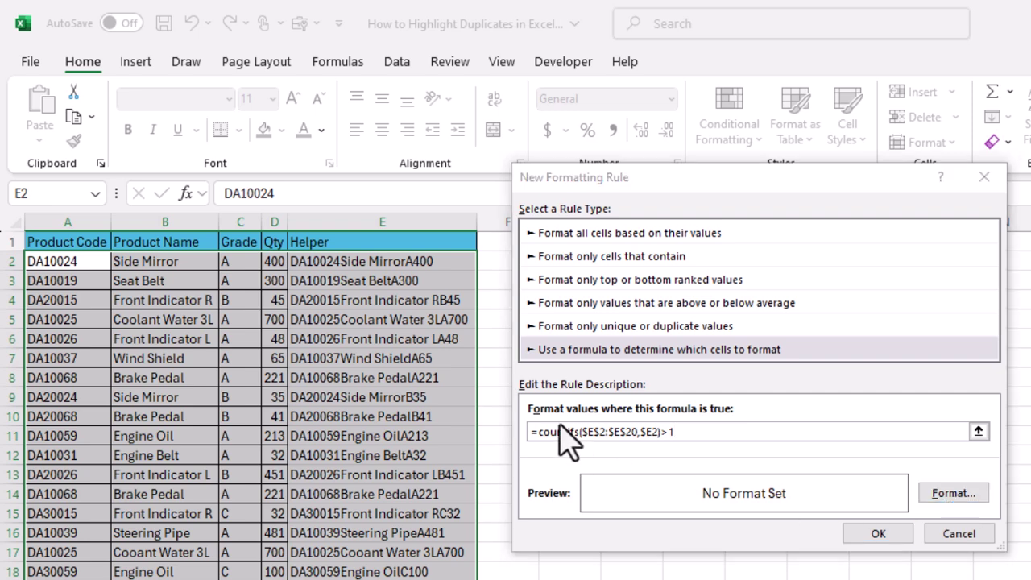
# Give the duplicate-highlighting rule a light green fill and apply it
pyautogui.moveTo(502, 102); pyautogui.dragTo(575, 97)
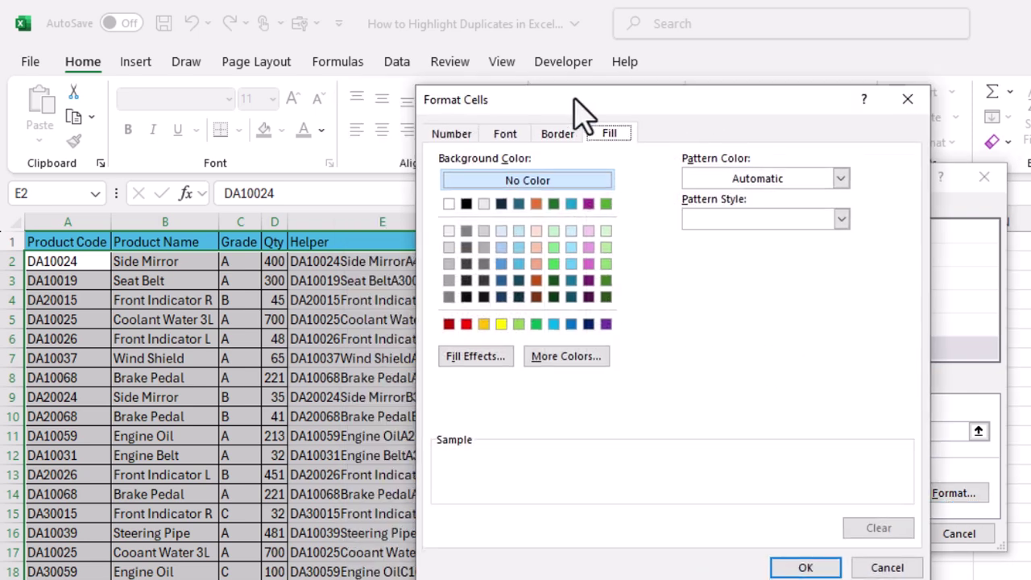
pyautogui.click(606, 264)
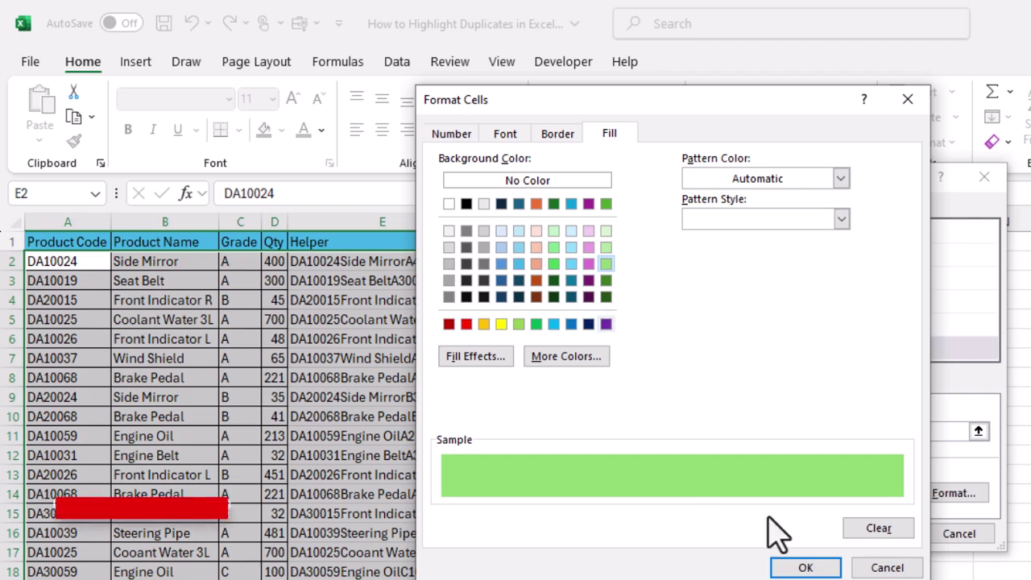
pyautogui.click(806, 568)
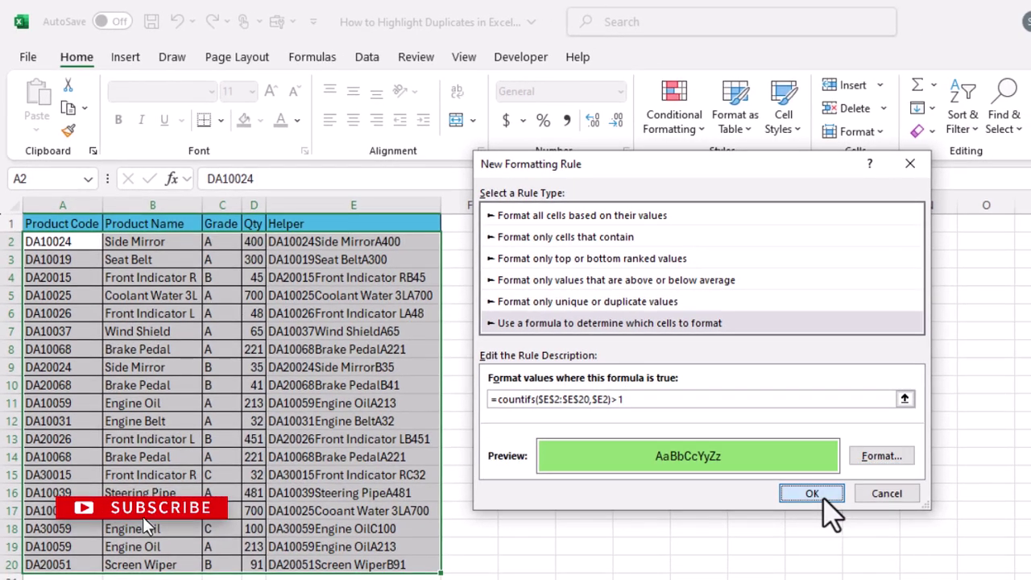
pyautogui.click(857, 520)
# Check the green duplicate rows 8 and 11, then select the Helper column E
pyautogui.click(235, 364)
pyautogui.moveTo(338, 347); pyautogui.dragTo(56, 363)
pyautogui.moveTo(70, 402); pyautogui.dragTo(342, 410)
pyautogui.click(451, 370)
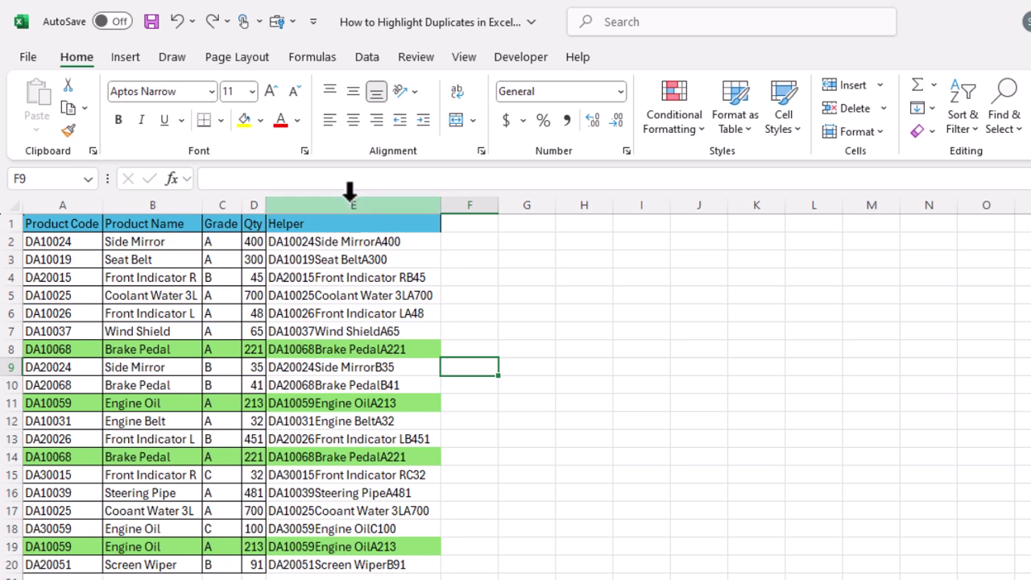
pyautogui.click(349, 202)
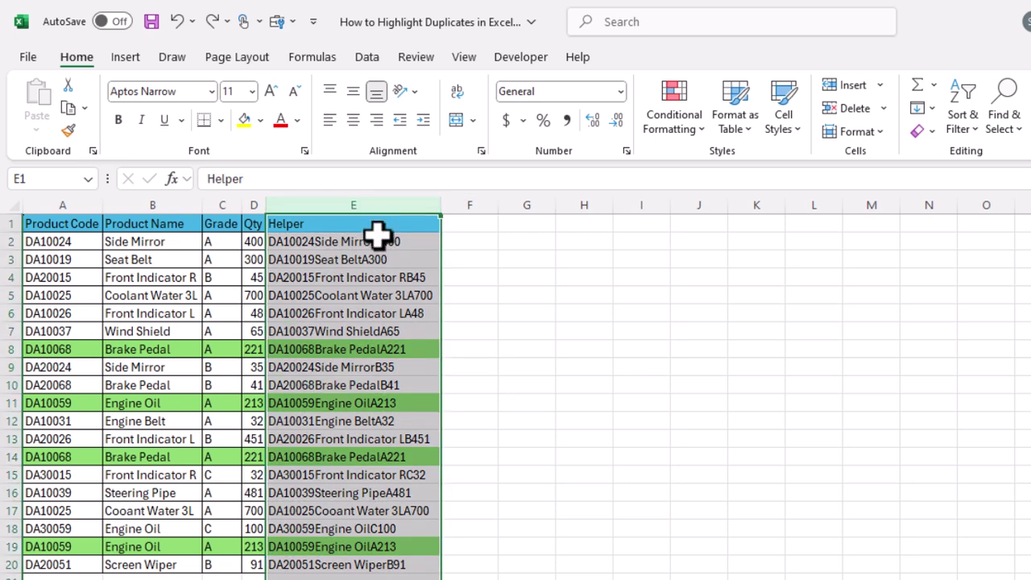
pyautogui.hotkey('ctrl', '1')
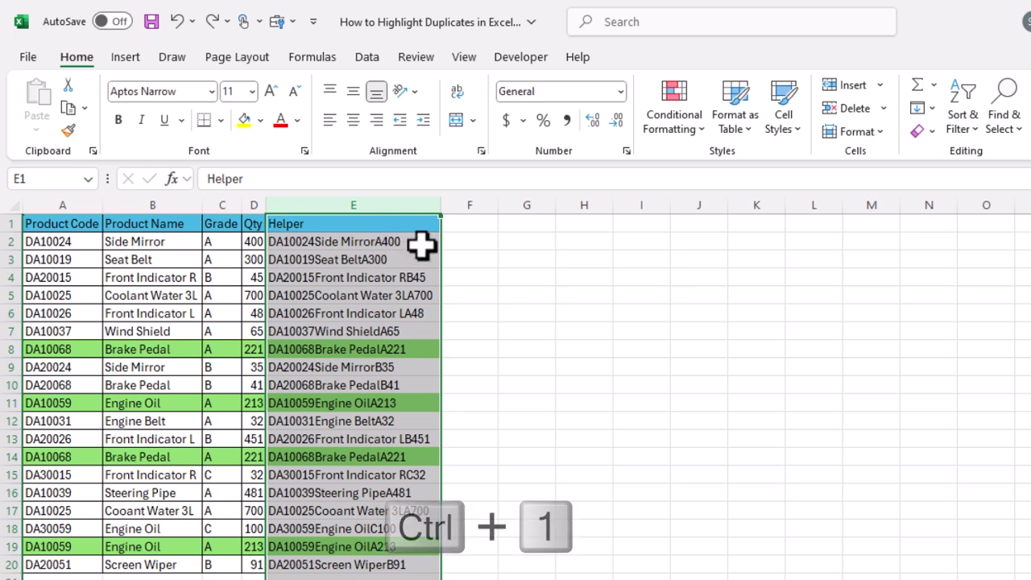
pyautogui.moveTo(572, 111); pyautogui.dragTo(564, 149)
pyautogui.click(491, 332)
pyautogui.press('BackSpace')
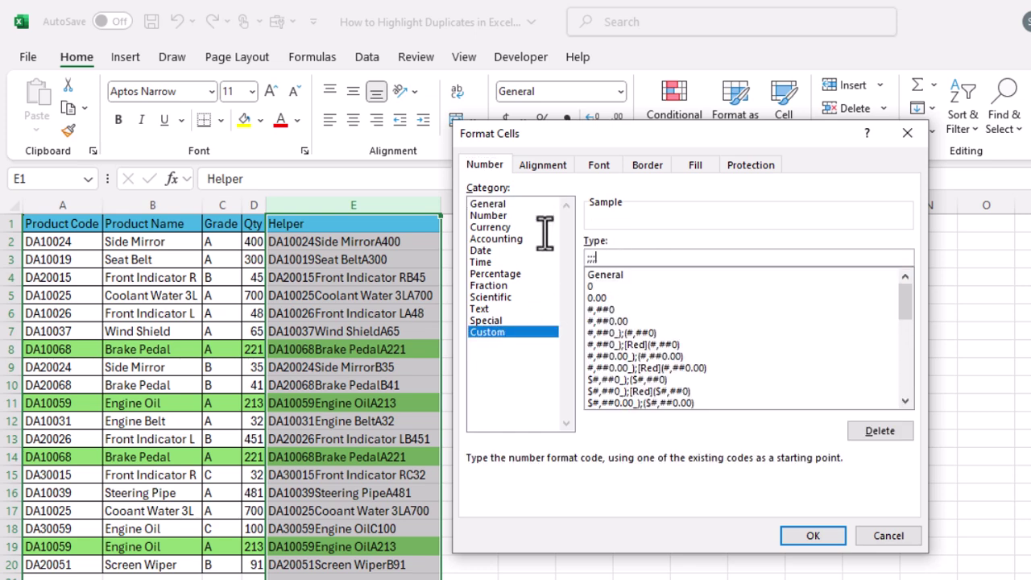
pyautogui.write(';;;')
pyautogui.click(813, 536)
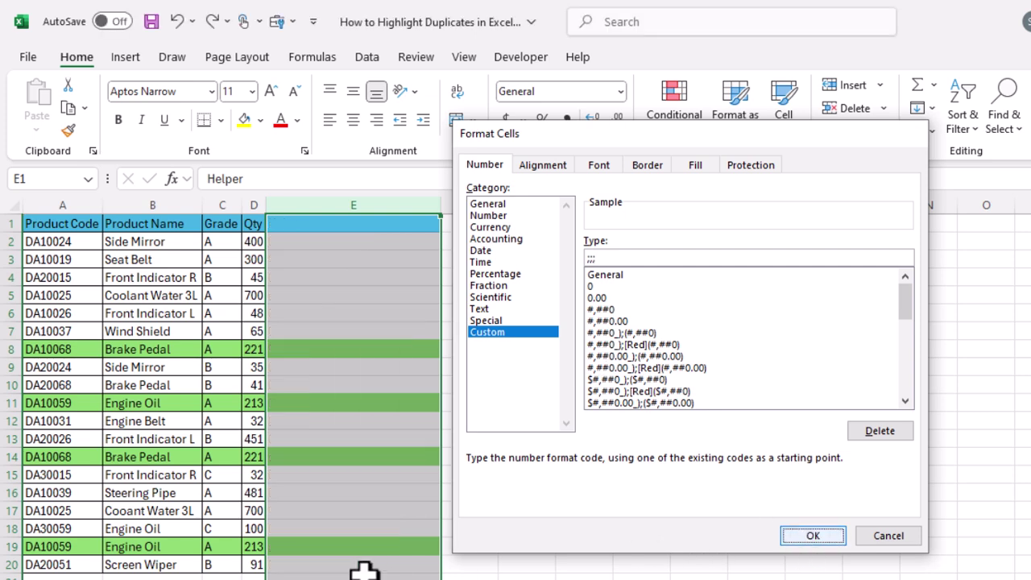
pyautogui.moveTo(362, 246); pyautogui.dragTo(369, 411)
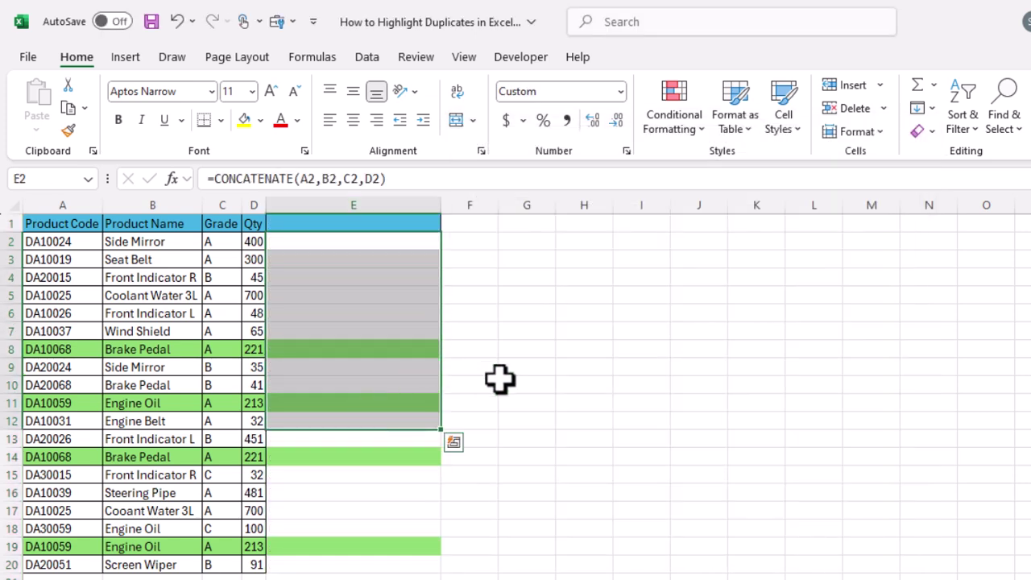
pyautogui.click(499, 382)
pyautogui.hotkey('ctrl', 'z')
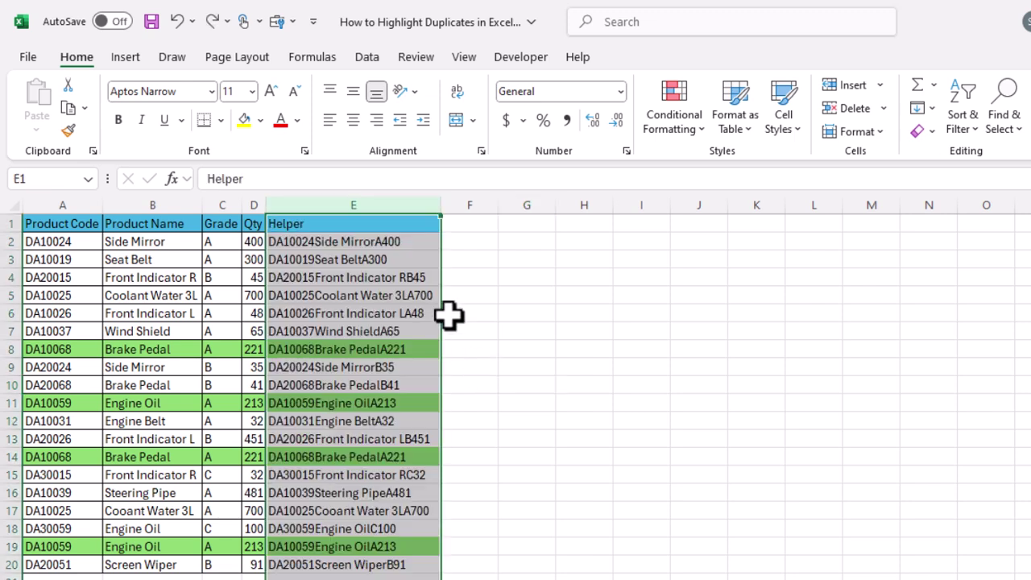
# Hide Helper column E from its header's context menu
pyautogui.rightClick(400, 201)
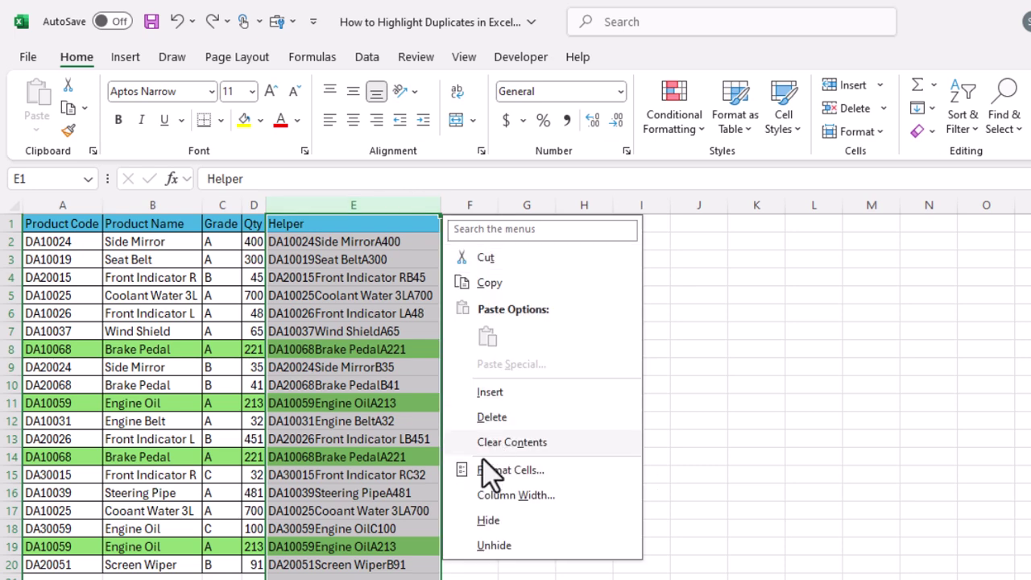
pyautogui.click(501, 520)
pyautogui.click(621, 472)
# Point out the green-highlighted duplicate rows 8 and 11
pyautogui.click(319, 380)
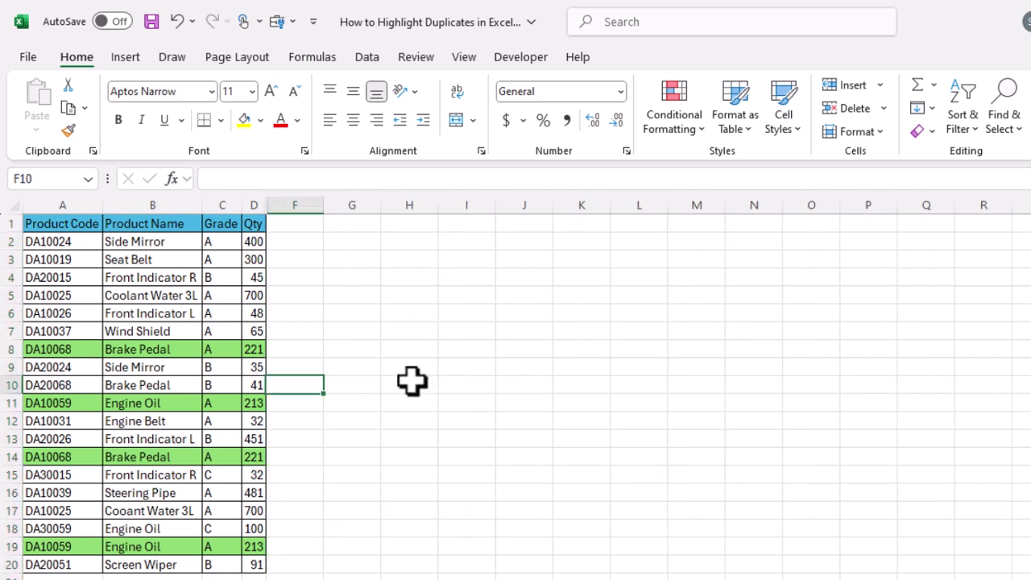
pyautogui.moveTo(50, 348); pyautogui.dragTo(239, 341)
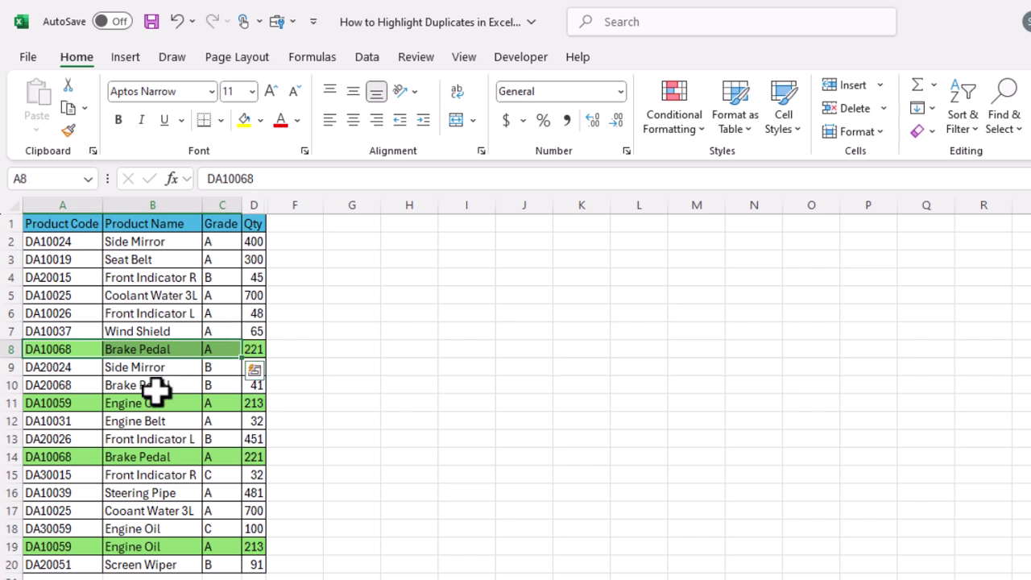
pyautogui.click(86, 411)
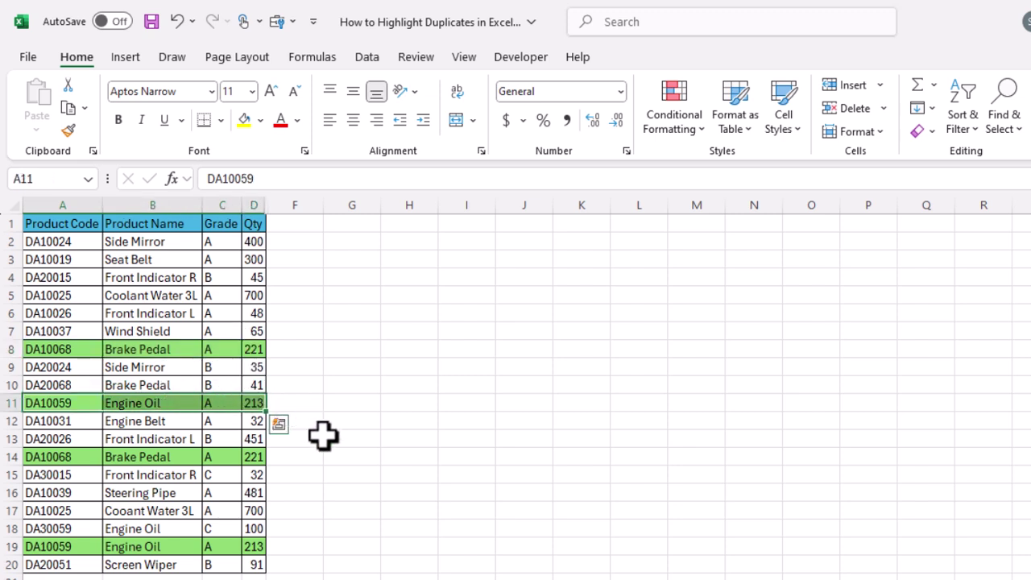
pyautogui.click(606, 315)
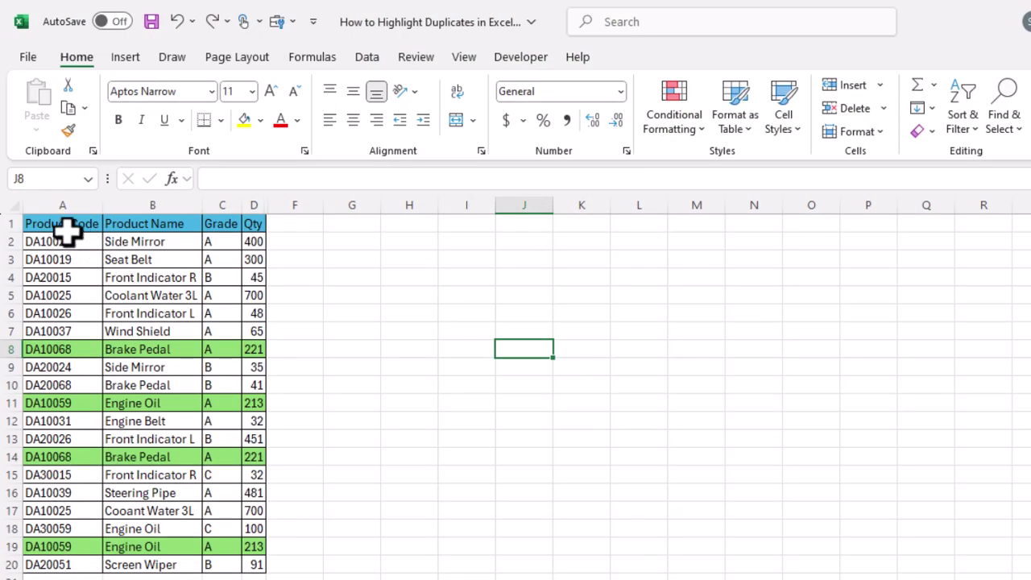
# Point out duplicate rows 8 and 11, then select the product table A1:D20
pyautogui.moveTo(61, 226); pyautogui.dragTo(238, 556)
pyautogui.moveTo(249, 349); pyautogui.dragTo(72, 346)
pyautogui.moveTo(41, 400); pyautogui.dragTo(249, 397)
pyautogui.click(253, 385)
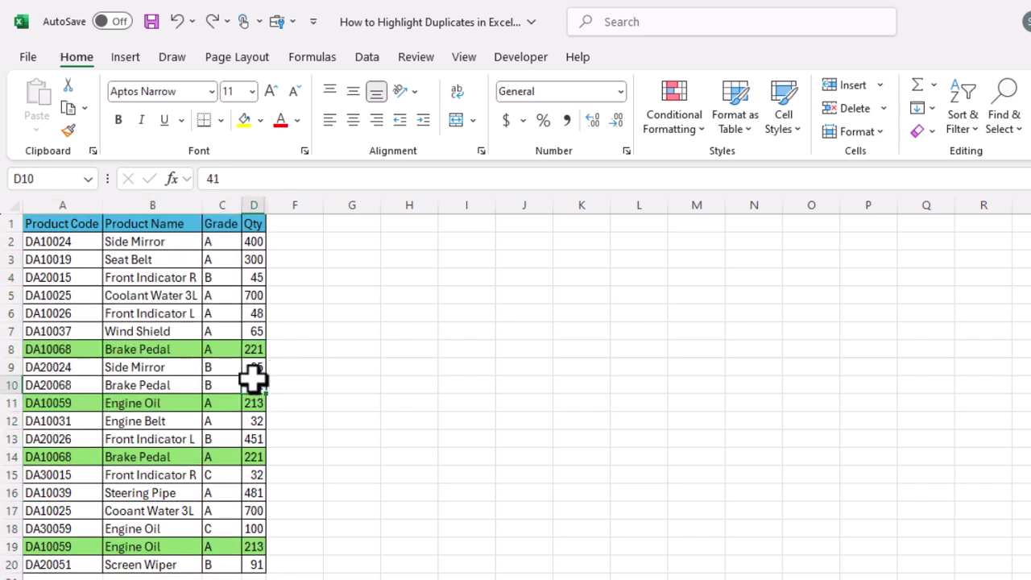
pyautogui.moveTo(77, 217); pyautogui.dragTo(251, 564)
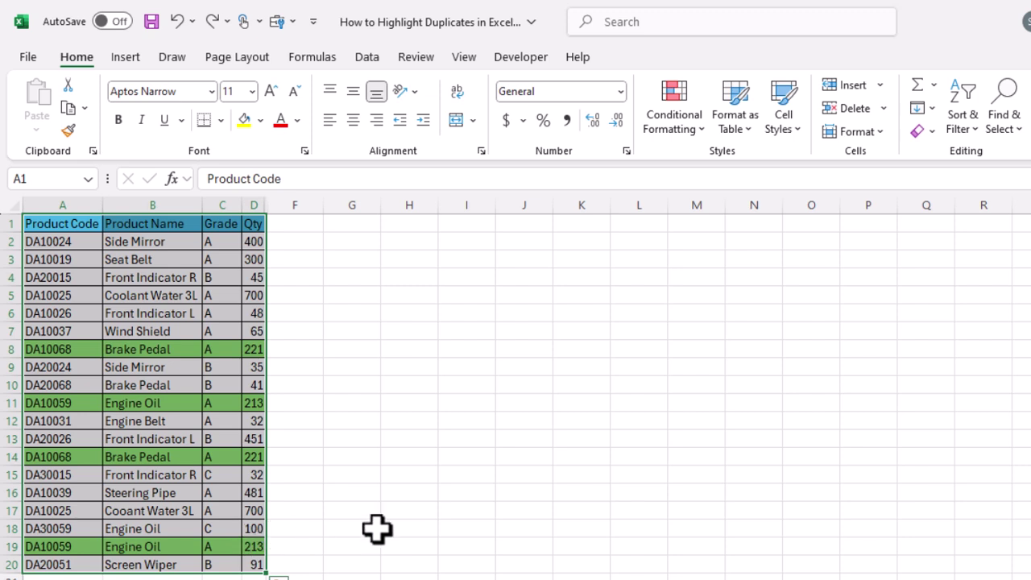
pyautogui.click(55, 229)
pyautogui.moveTo(218, 259); pyautogui.dragTo(255, 564)
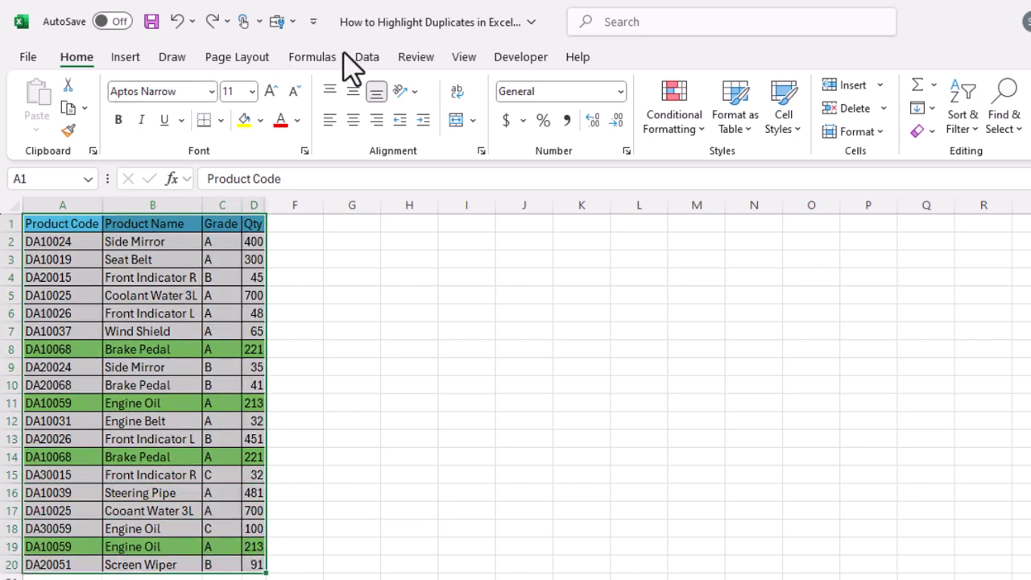
# Run Data > Remove Duplicates on all four columns and review the 17 remaining rows
pyautogui.click(366, 58)
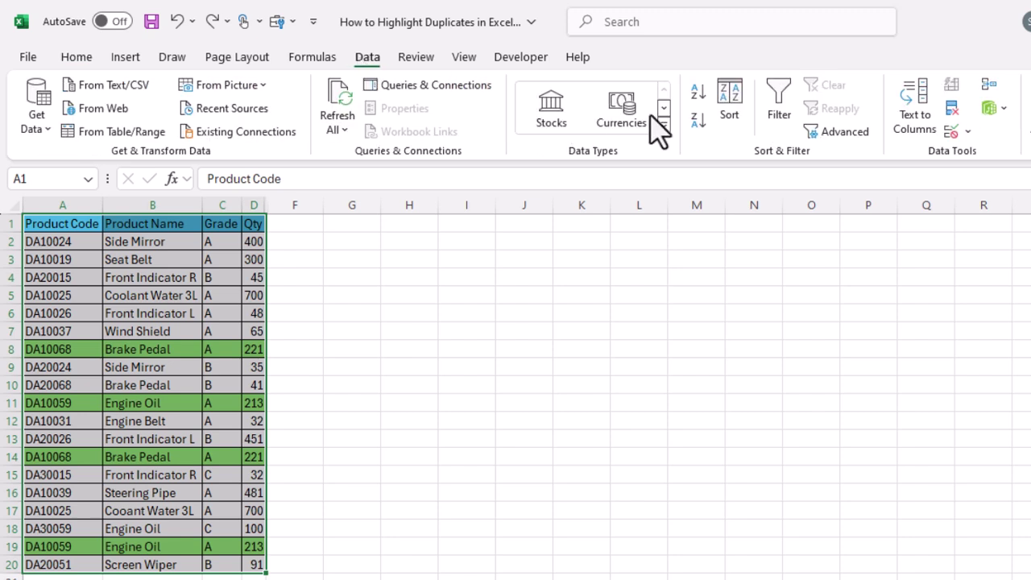
pyautogui.click(950, 112)
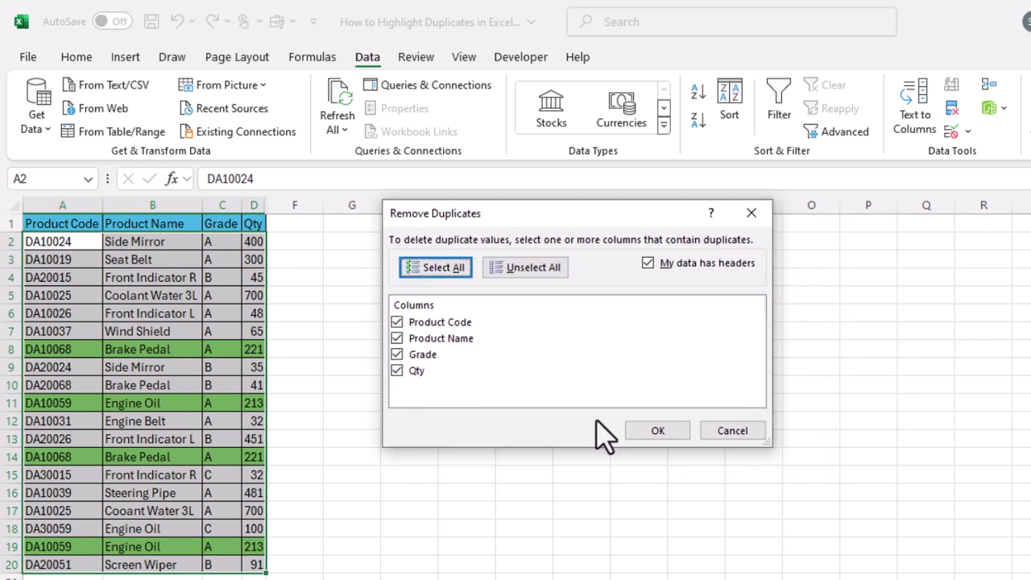
pyautogui.click(659, 432)
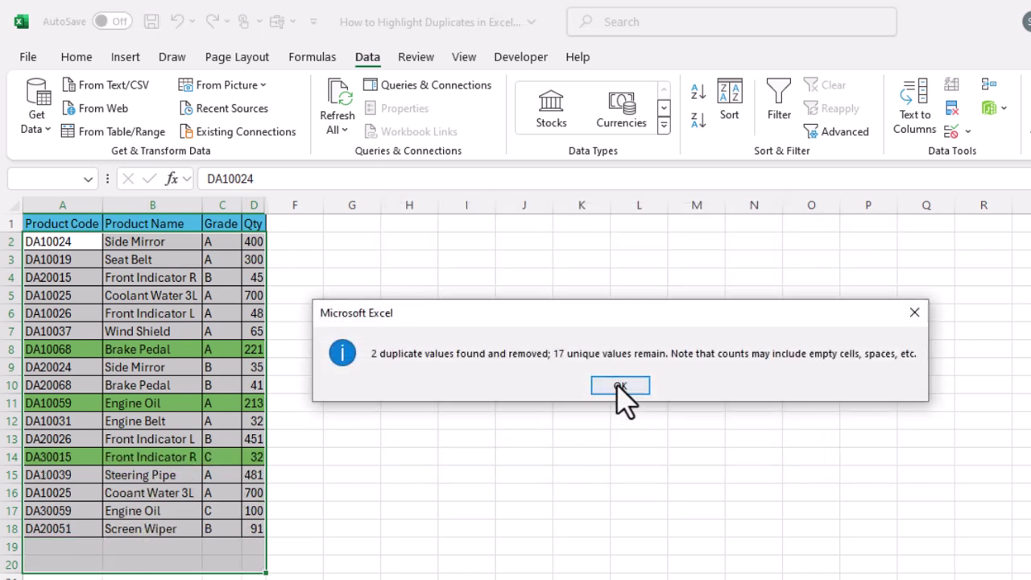
pyautogui.click(618, 385)
pyautogui.click(328, 441)
pyautogui.moveTo(56, 247); pyautogui.dragTo(263, 528)
pyautogui.click(351, 529)
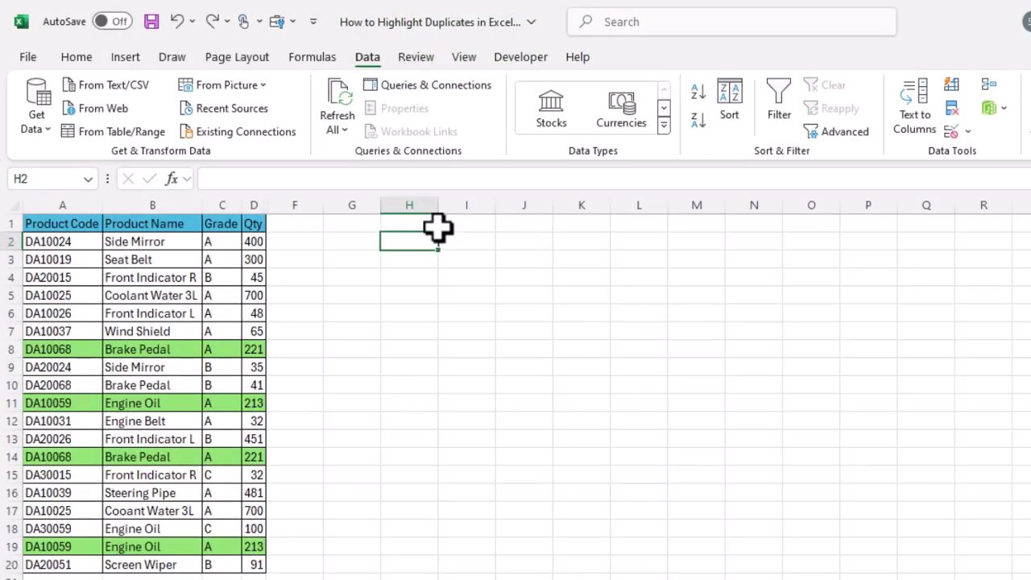
# Enter =UNIQUE(A1:D20) in cell H1
pyautogui.click(431, 224)
pyautogui.write('=u')
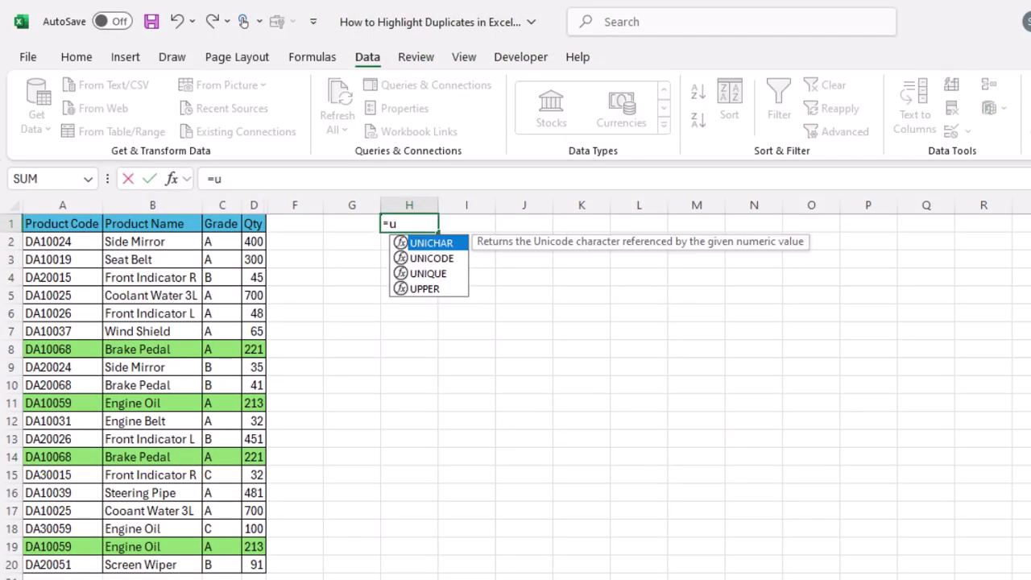
pyautogui.write('niq')
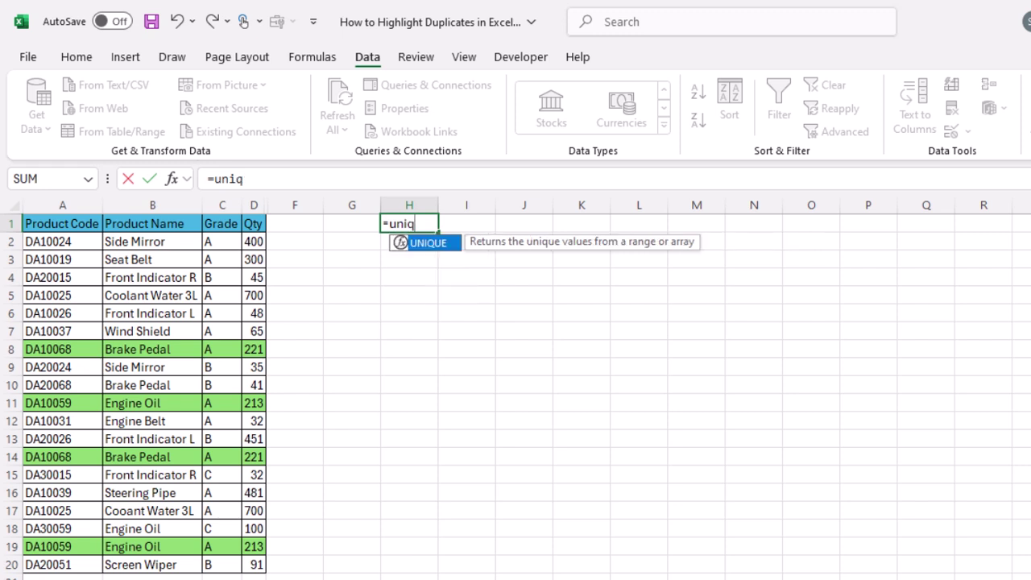
pyautogui.press('Tab')
pyautogui.moveTo(49, 224); pyautogui.dragTo(253, 559)
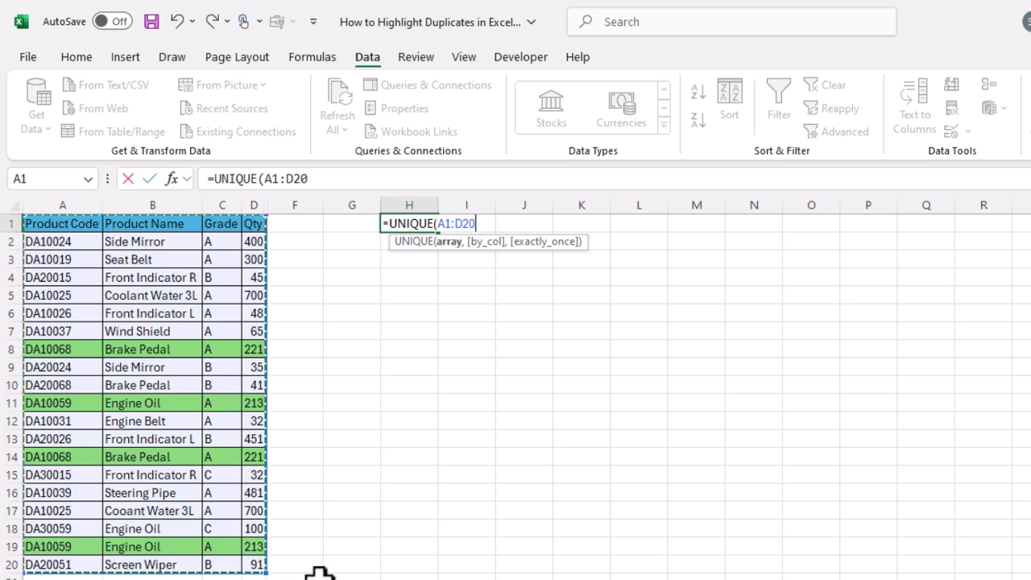
pyautogui.write(')')
pyautogui.press('Return')
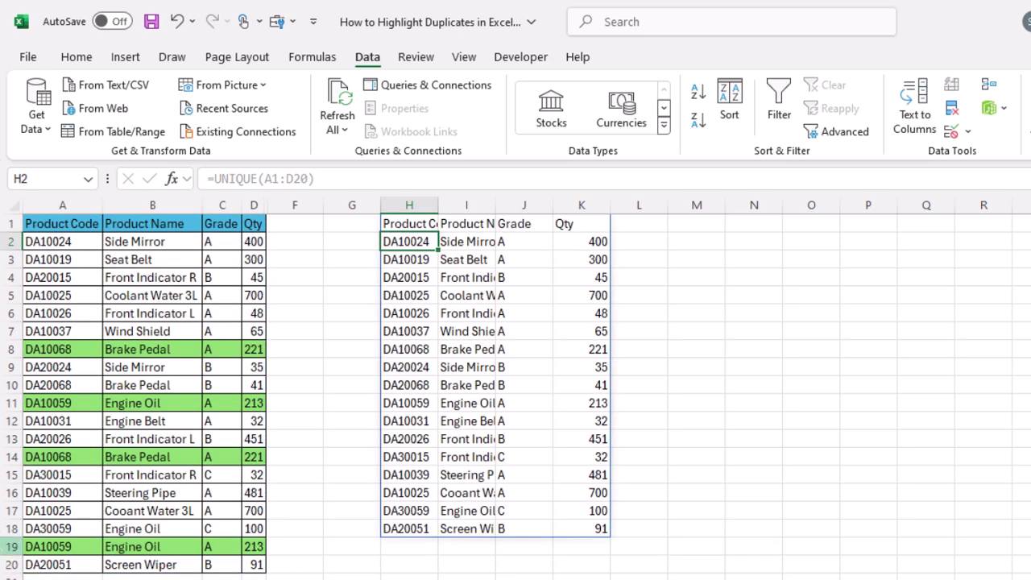
# Autofit columns H to K to the spilled unique list
pyautogui.moveTo(417, 223); pyautogui.dragTo(576, 224)
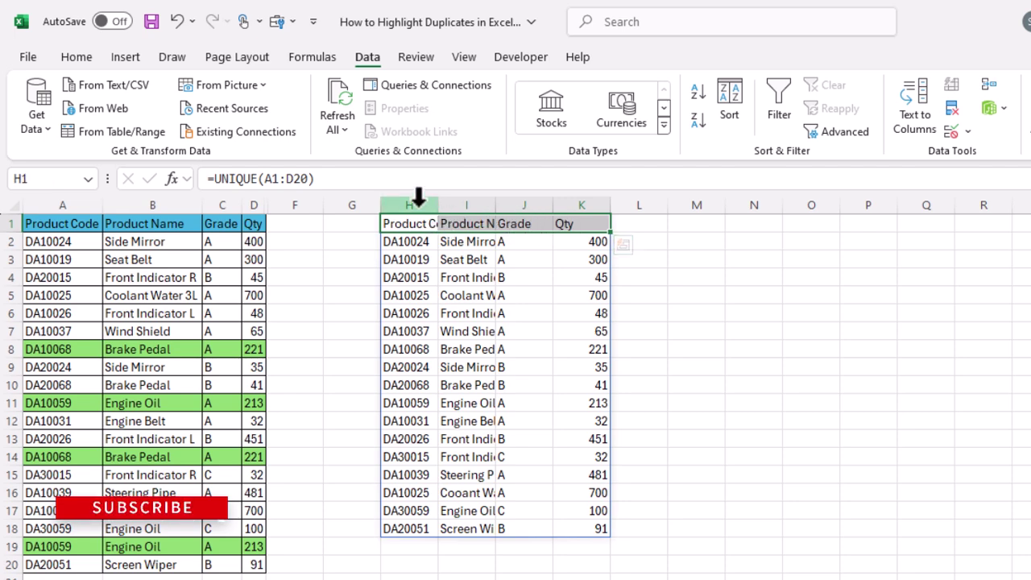
pyautogui.moveTo(418, 196); pyautogui.dragTo(578, 205)
pyautogui.doubleClick(553, 203)
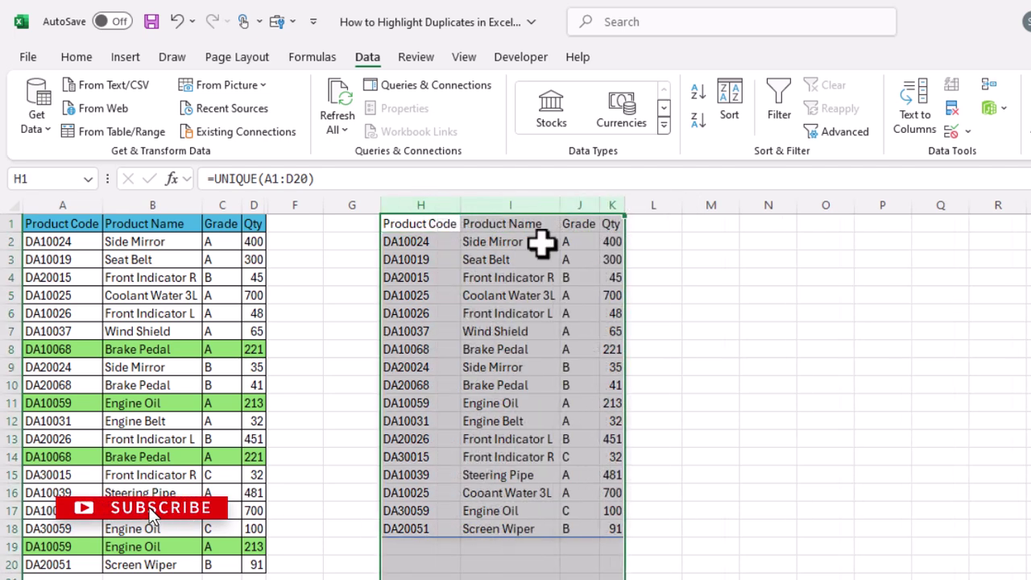
pyautogui.click(65, 240)
# Compare original and unique product codes, noting duplicate Brake Pedal row 14 and Engine Oil row 19
pyautogui.moveTo(65, 240); pyautogui.dragTo(44, 564)
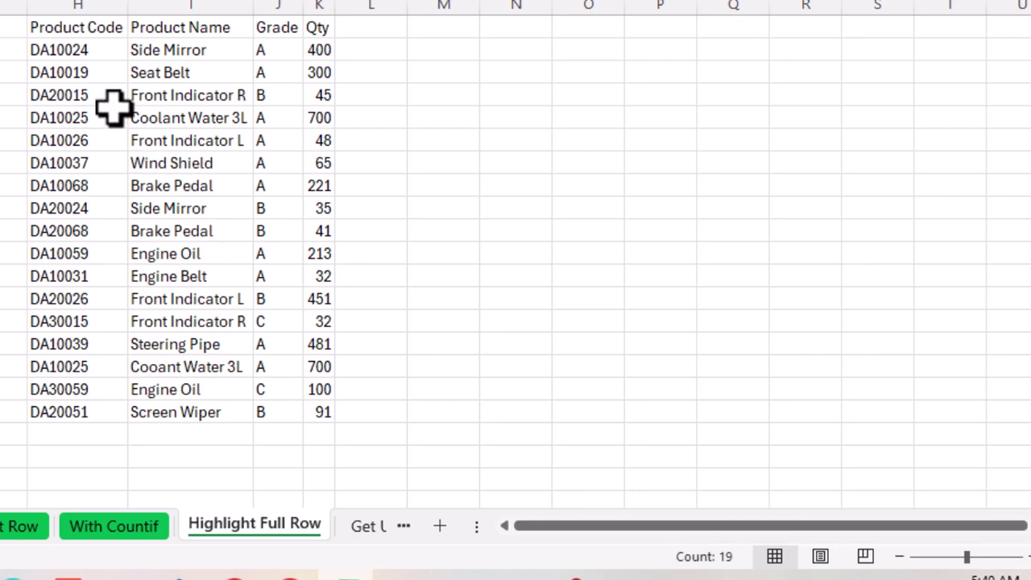
pyautogui.moveTo(71, 51); pyautogui.dragTo(89, 346)
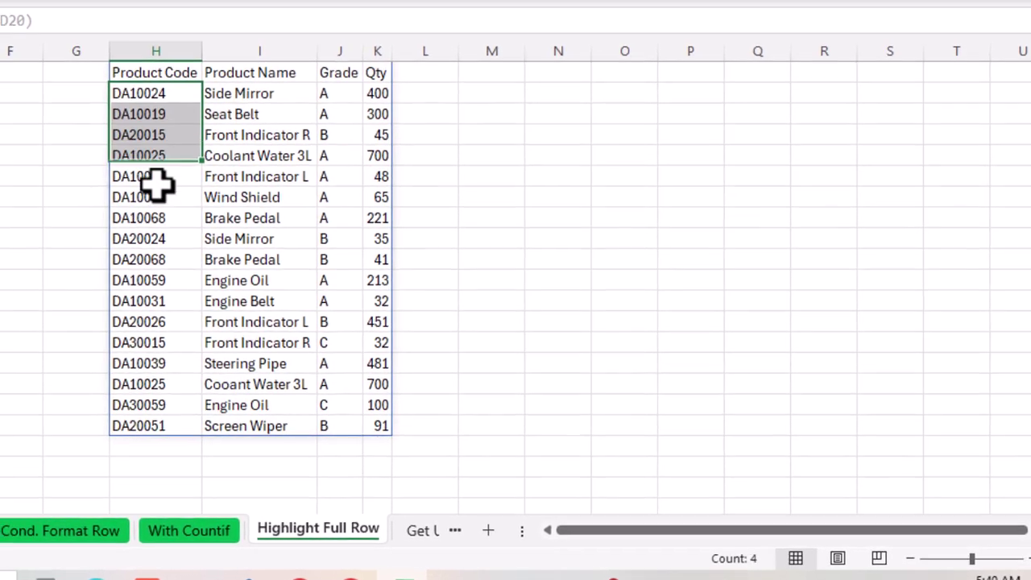
pyautogui.moveTo(171, 370); pyautogui.dragTo(170, 421)
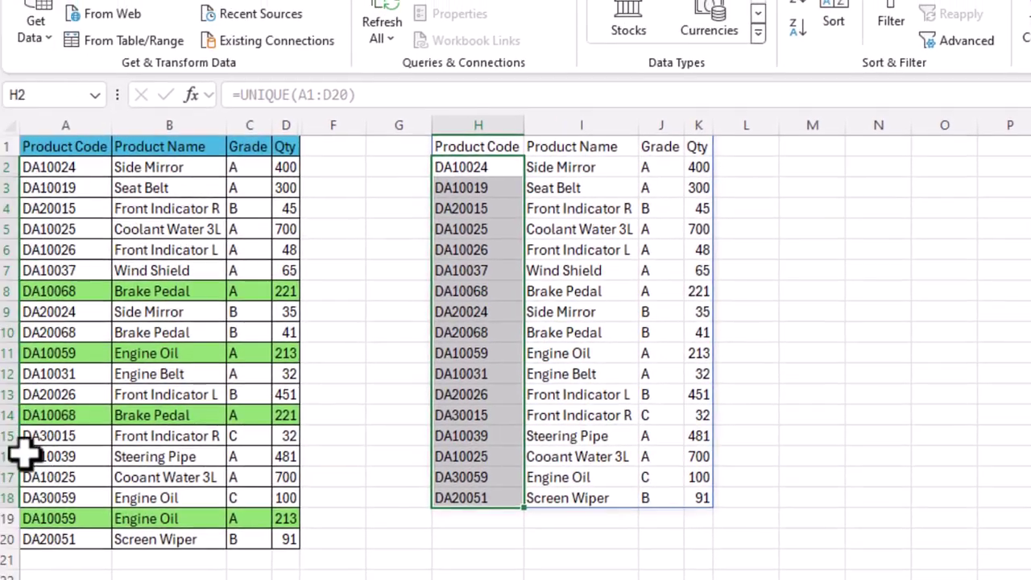
pyautogui.click(73, 417)
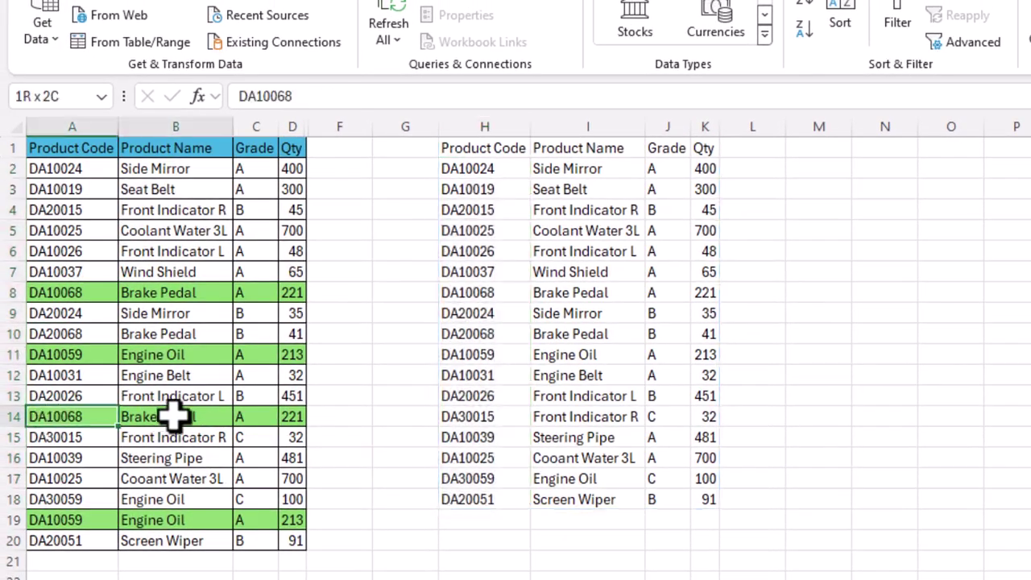
pyautogui.moveTo(70, 520); pyautogui.dragTo(292, 520)
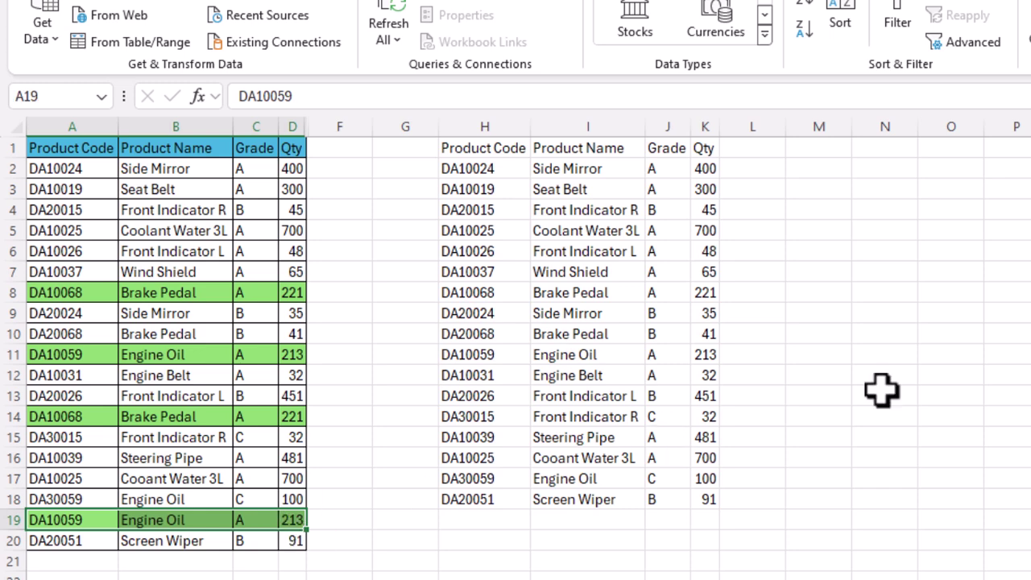
pyautogui.click(919, 377)
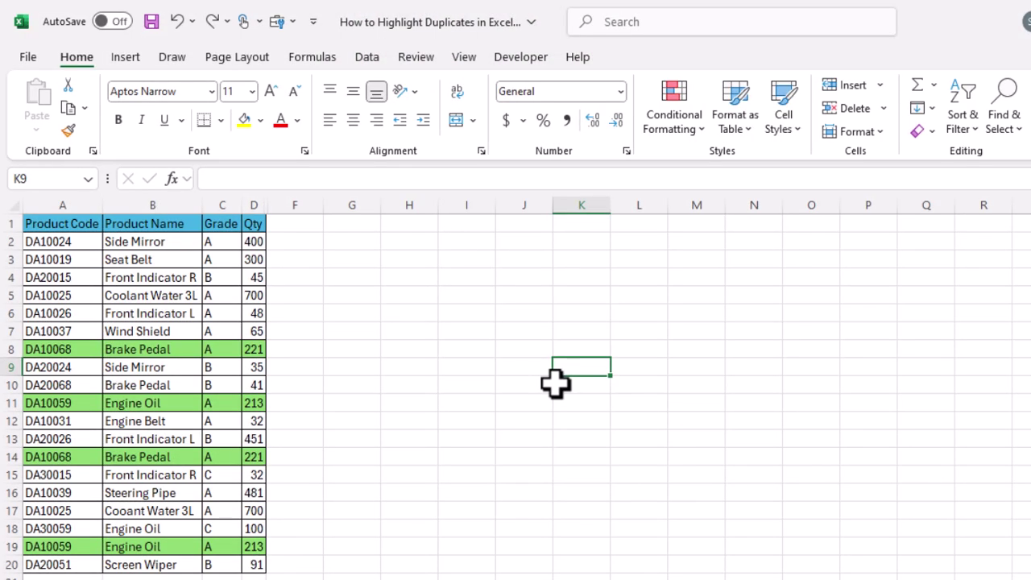
# Copy the header row A1:D1 and paste it into I1:L1
pyautogui.moveTo(58, 230); pyautogui.dragTo(182, 215)
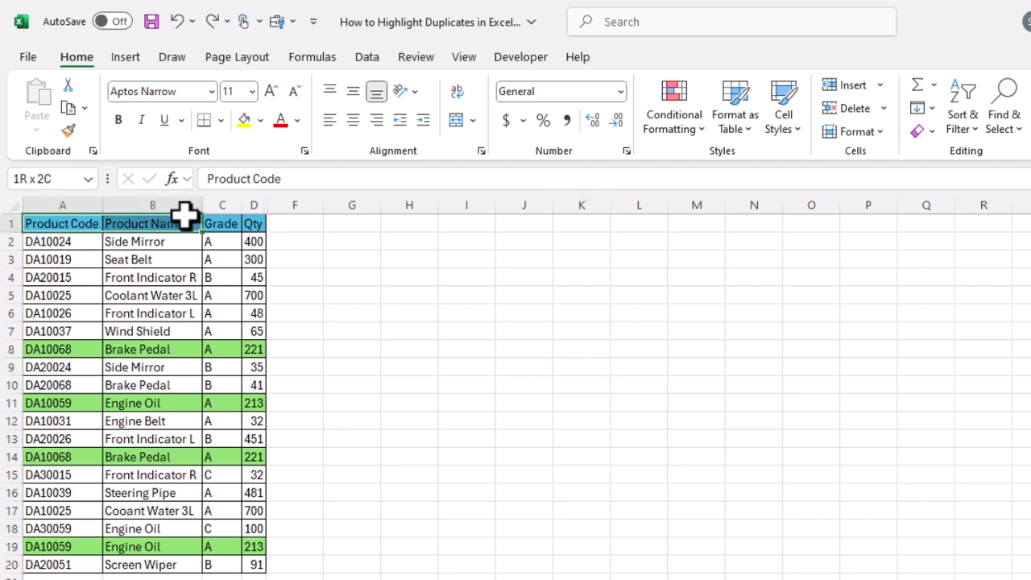
pyautogui.moveTo(246, 218); pyautogui.dragTo(254, 222)
pyautogui.hotkey('ctrl', 'c')
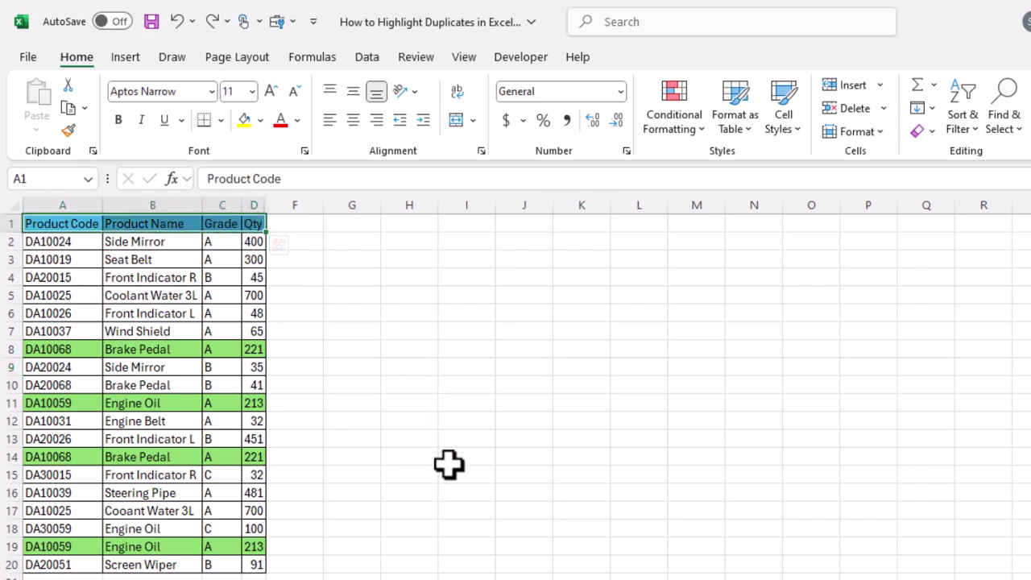
pyautogui.click(468, 226)
pyautogui.hotkey('ctrl', 'v')
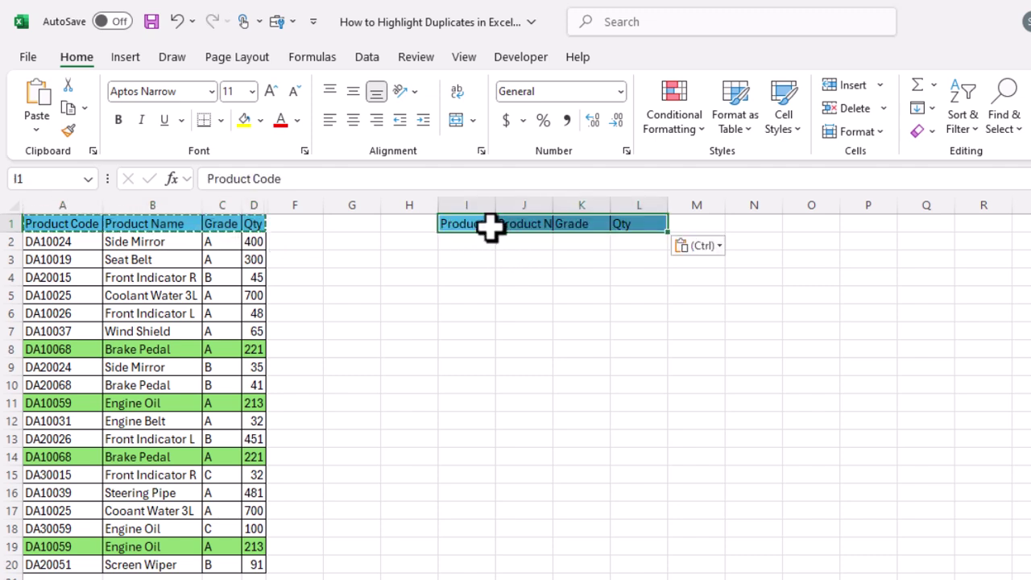
# Autofit columns I to L to the header text
pyautogui.moveTo(486, 204); pyautogui.dragTo(610, 197)
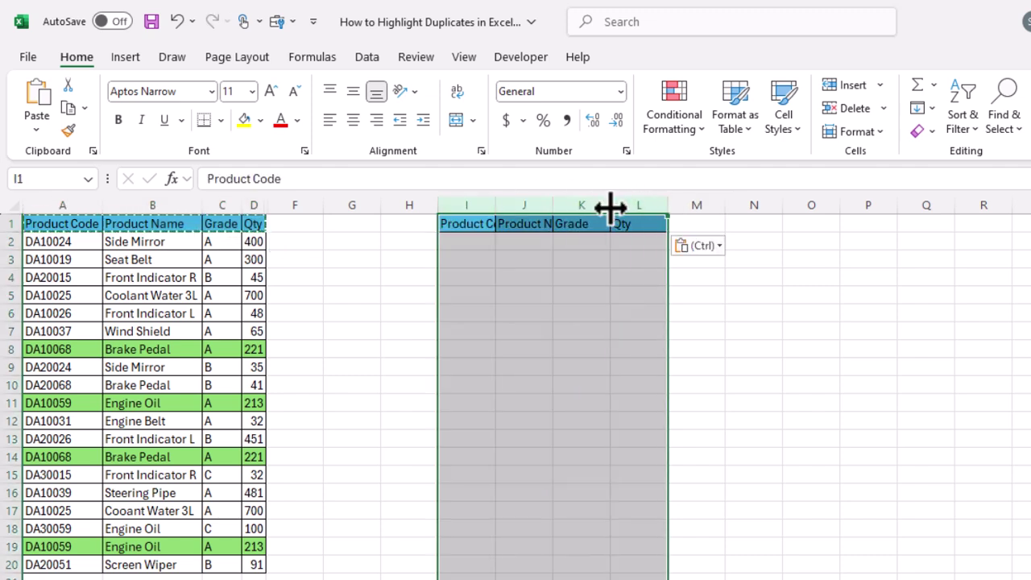
pyautogui.doubleClick(610, 206)
pyautogui.click(614, 259)
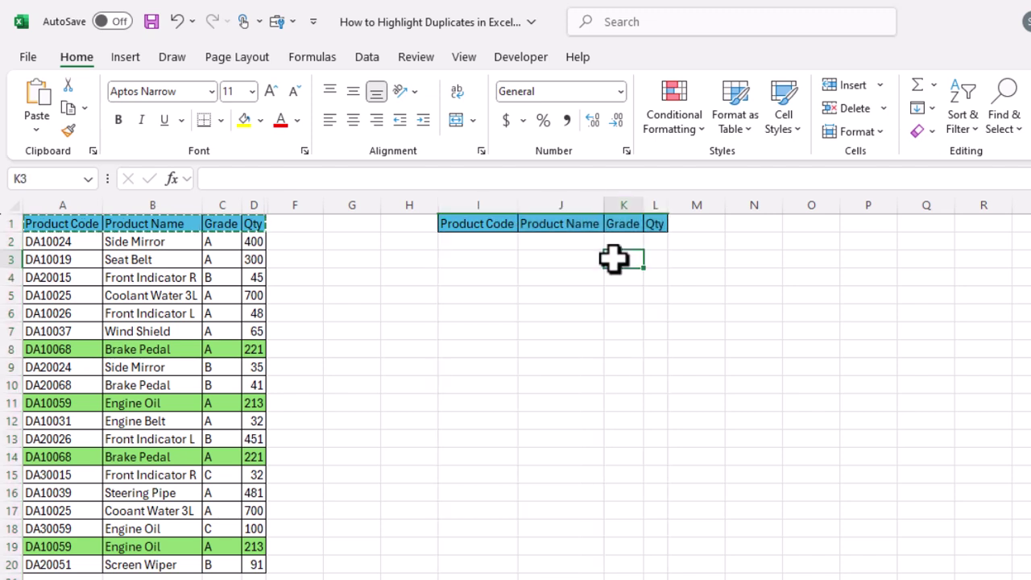
pyautogui.click(507, 277)
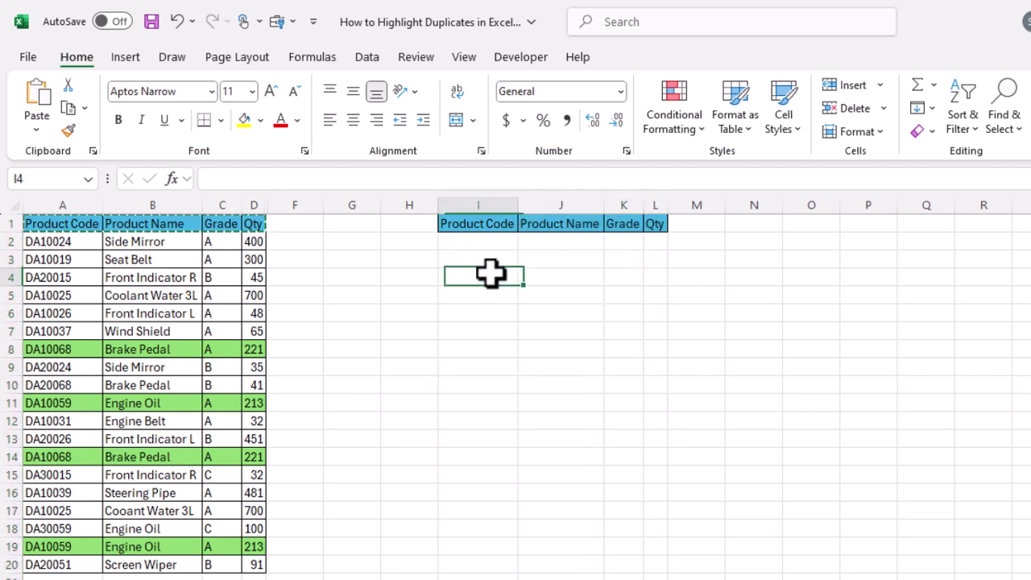
# Run Advanced Filter on $A$2:$D$20, copying unique records only to I2
pyautogui.click(367, 58)
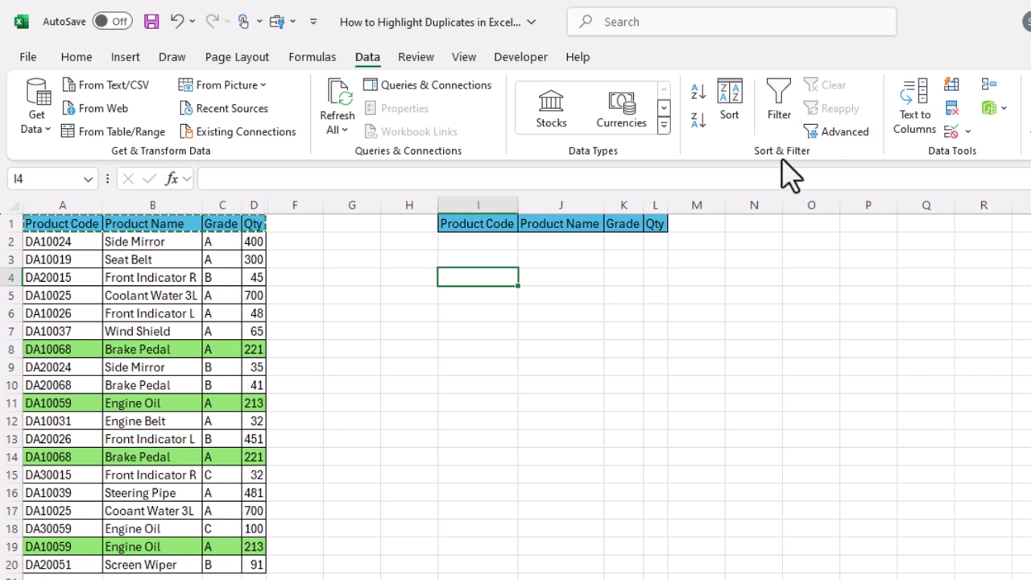
pyautogui.click(840, 132)
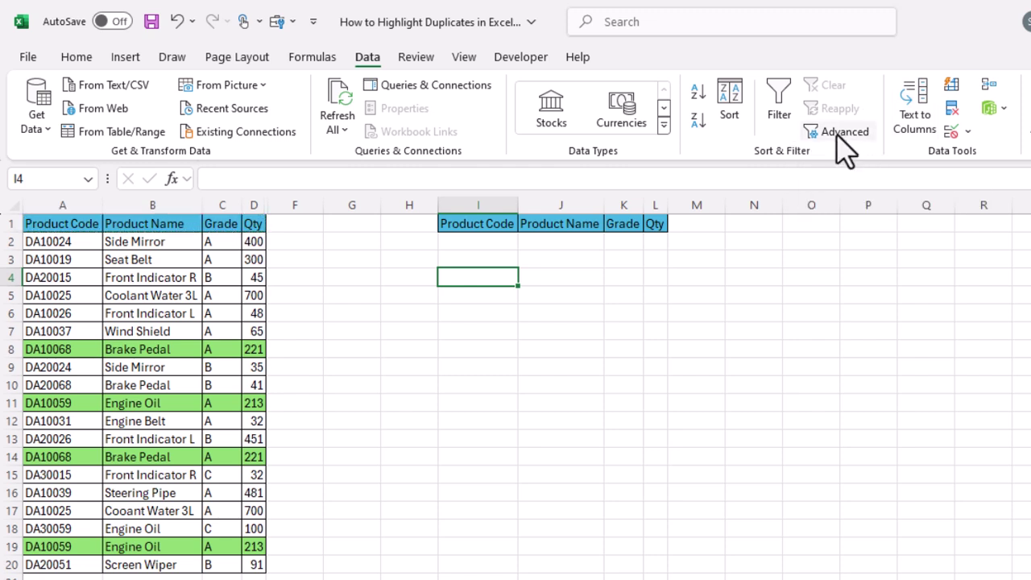
pyautogui.moveTo(614, 273); pyautogui.dragTo(635, 304)
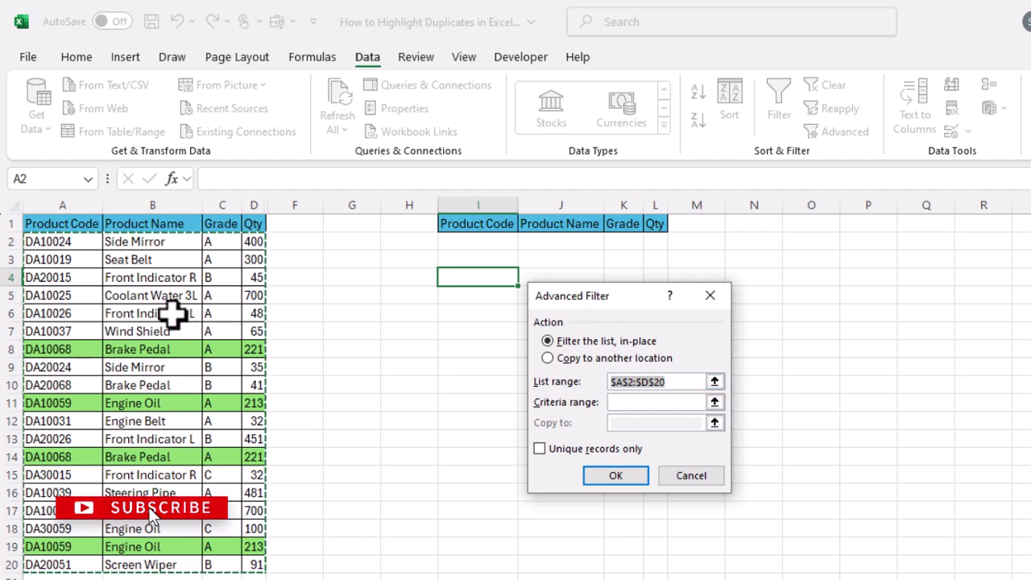
pyautogui.moveTo(46, 249); pyautogui.dragTo(250, 412)
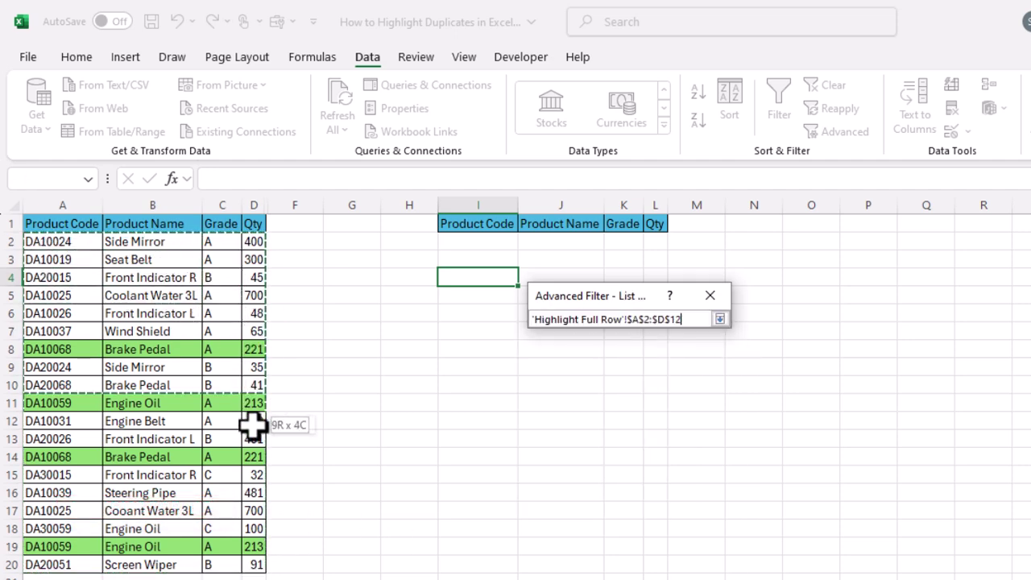
pyautogui.moveTo(250, 564); pyautogui.dragTo(250, 565)
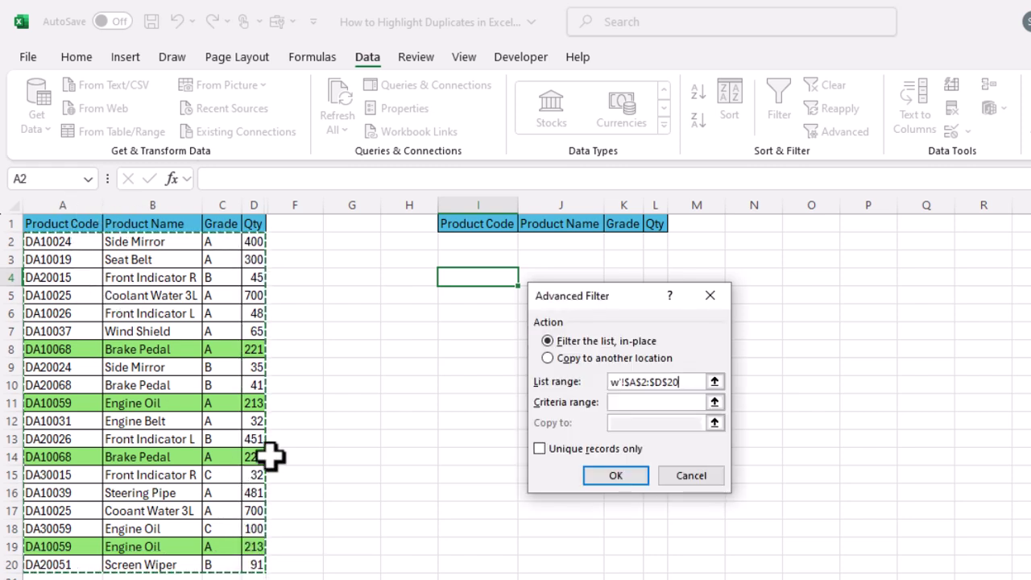
pyautogui.click(553, 358)
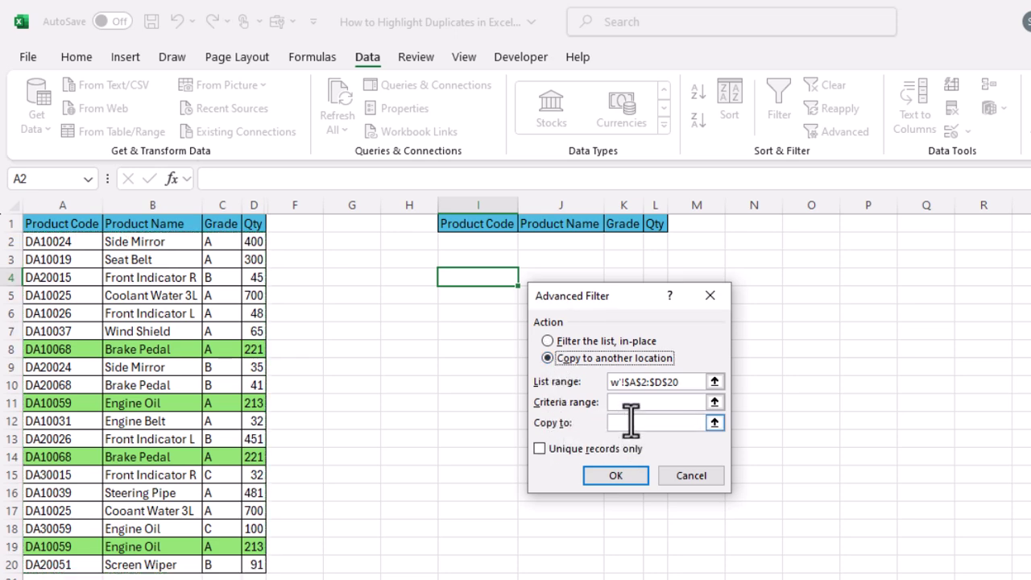
pyautogui.click(487, 238)
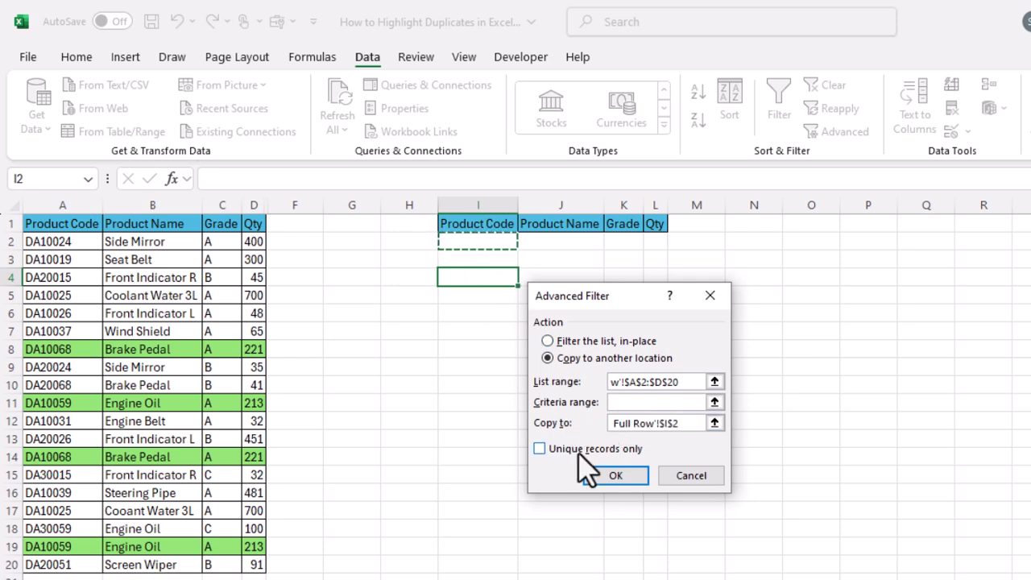
pyautogui.click(539, 451)
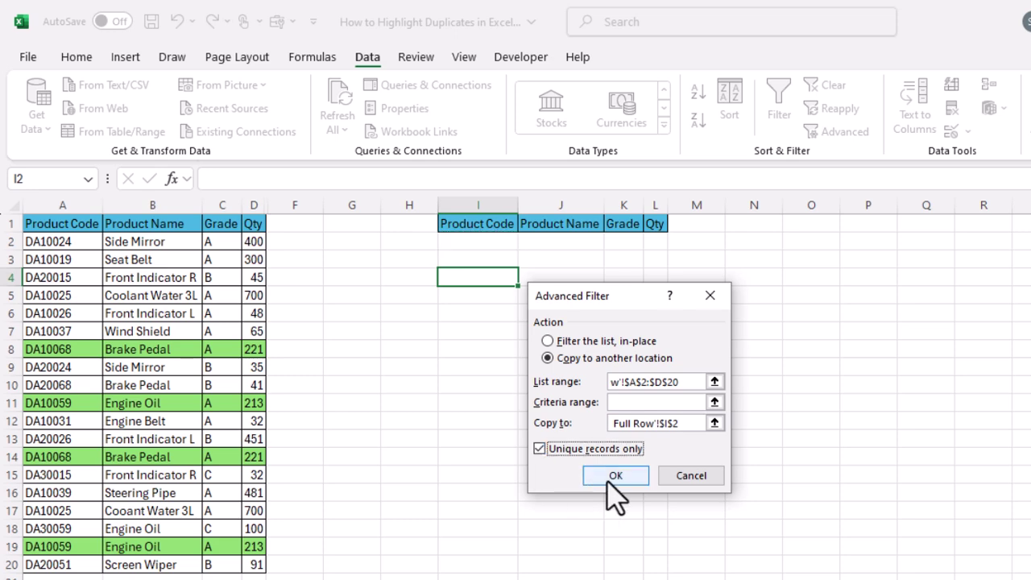
pyautogui.click(610, 483)
# Compare the copied product codes in column I against the original codes
pyautogui.click(494, 238)
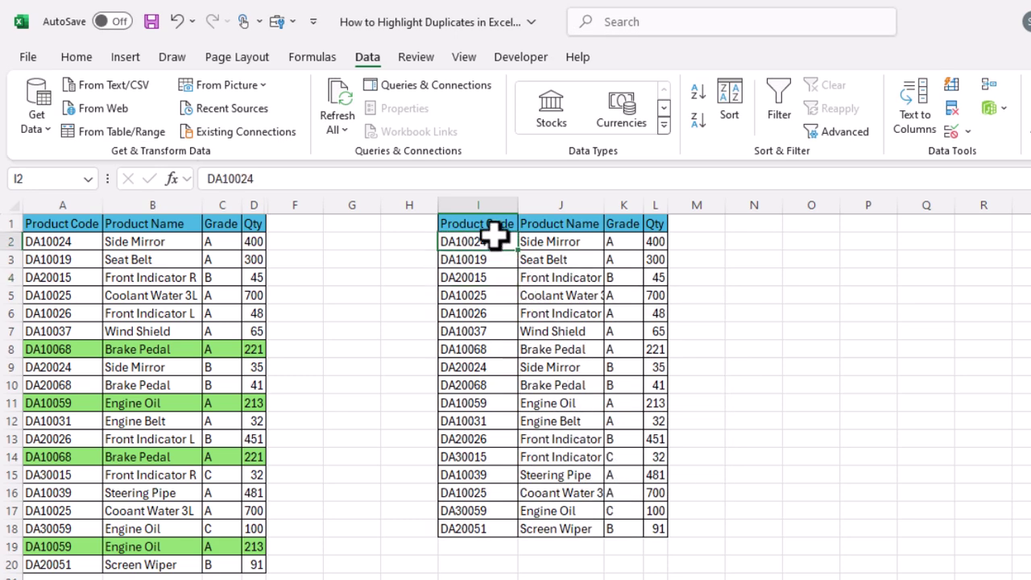
pyautogui.moveTo(83, 257); pyautogui.dragTo(77, 406)
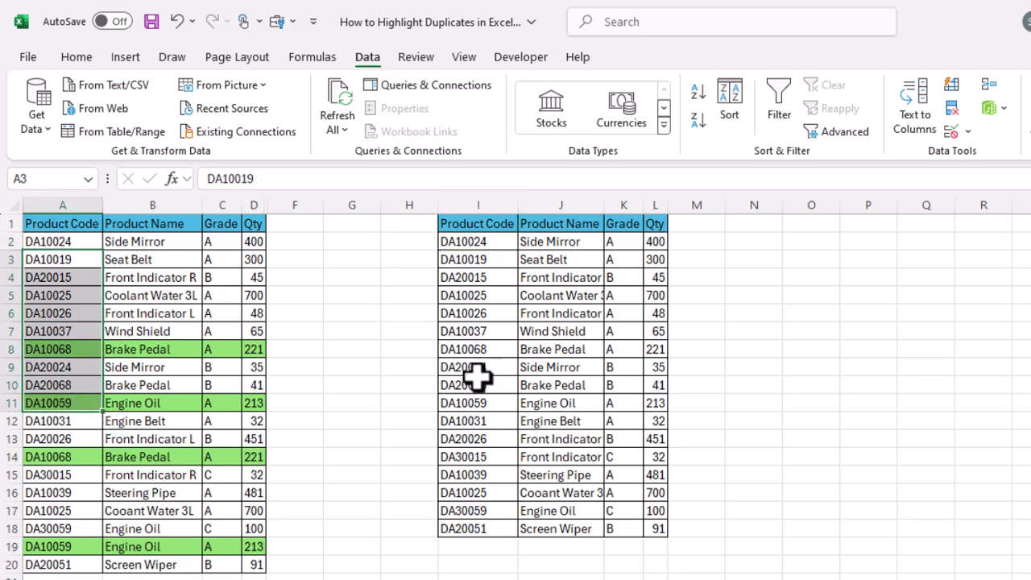
pyautogui.moveTo(466, 345); pyautogui.dragTo(500, 473)
pyautogui.click(552, 419)
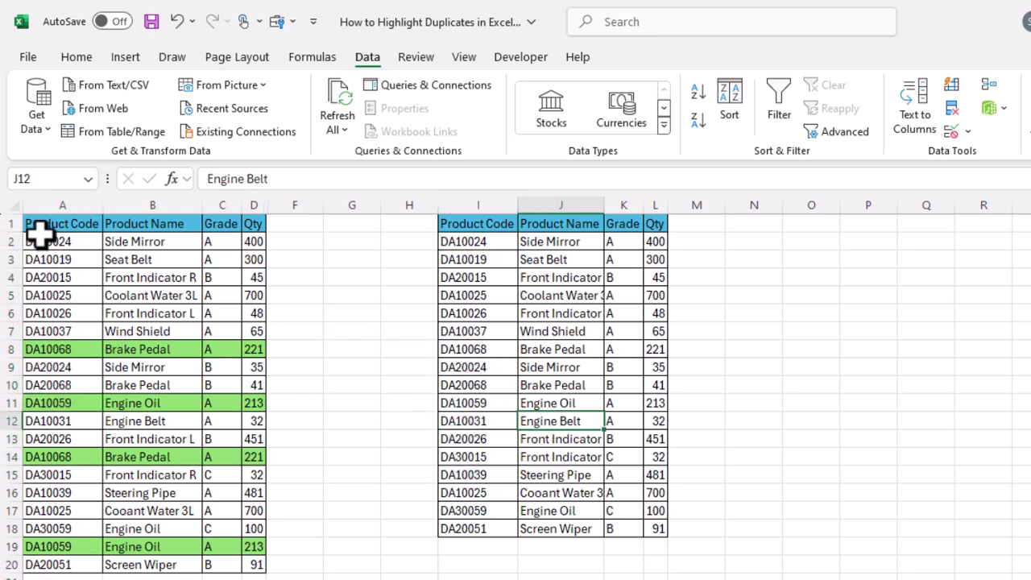
pyautogui.moveTo(497, 257); pyautogui.dragTo(495, 477)
pyautogui.moveTo(49, 235); pyautogui.dragTo(80, 561)
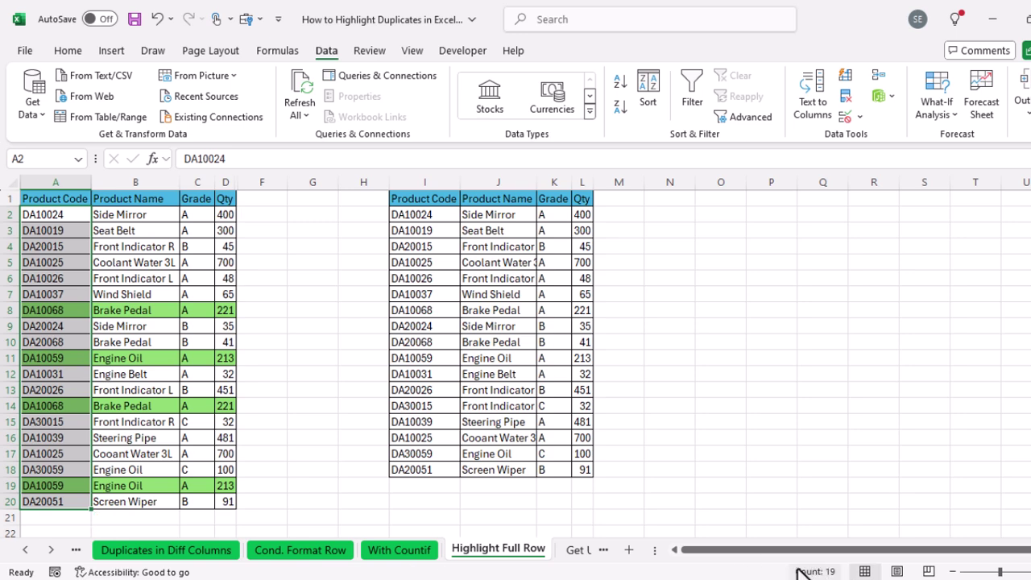
pyautogui.moveTo(419, 214); pyautogui.dragTo(423, 467)
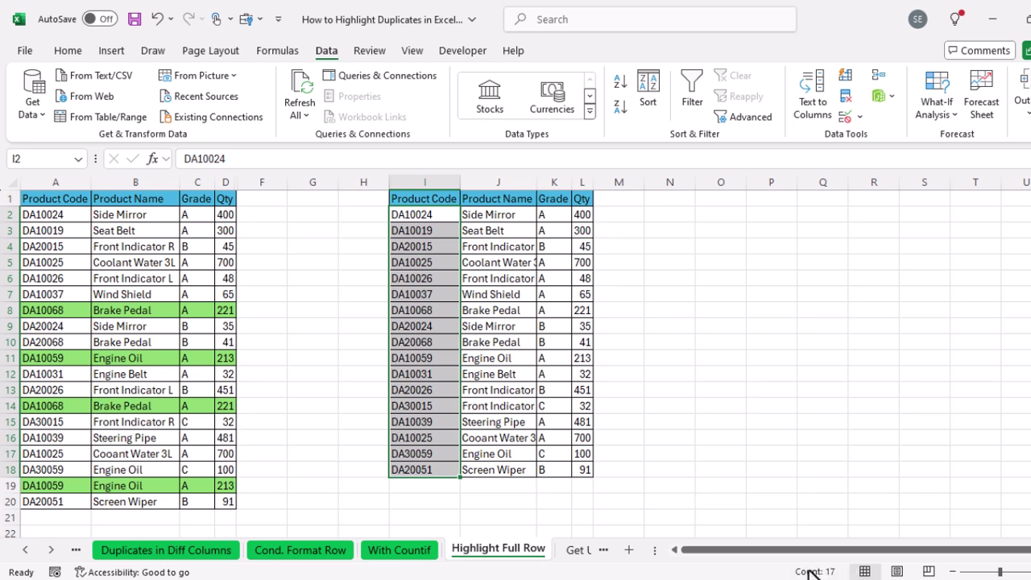
pyautogui.moveTo(216, 484); pyautogui.dragTo(57, 483)
pyautogui.moveTo(197, 406); pyautogui.dragTo(36, 406)
pyautogui.moveTo(410, 214); pyautogui.dragTo(555, 380)
pyautogui.click(636, 377)
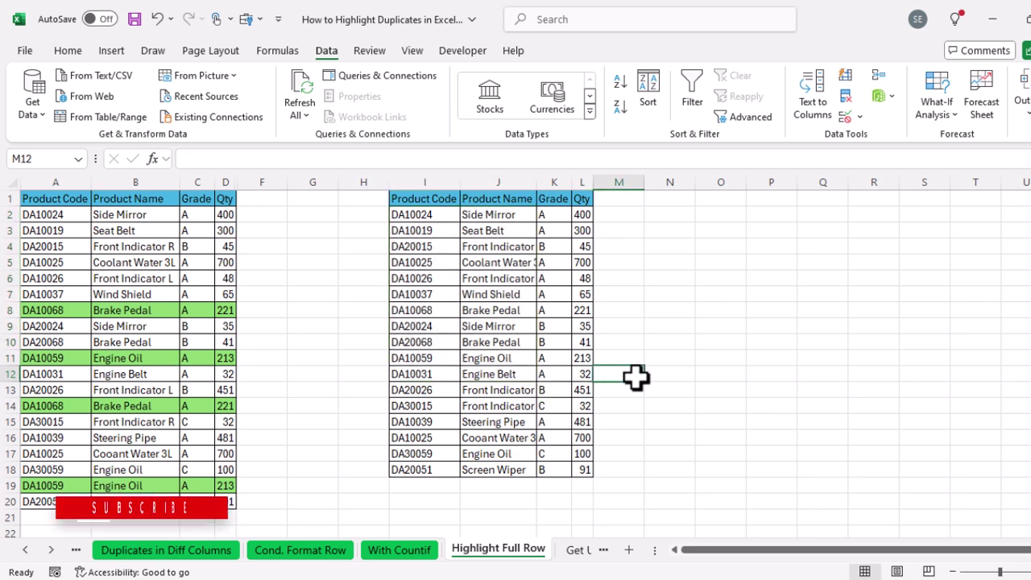